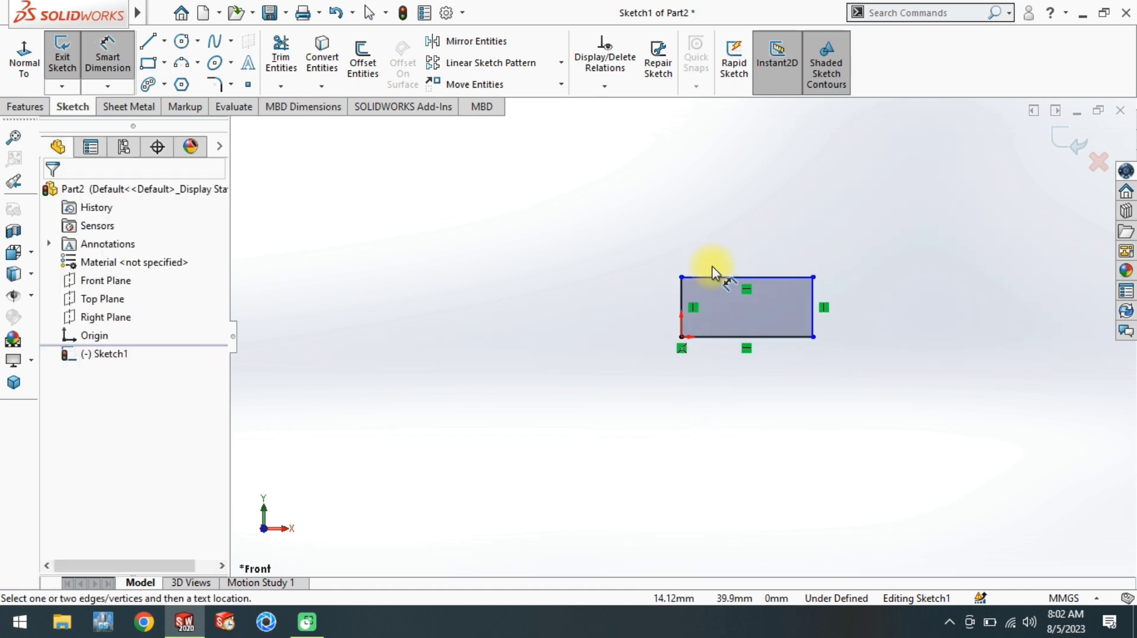
# - Dimension the rectangle's bottom edge at 67 mm
pyautogui.click(720, 336)
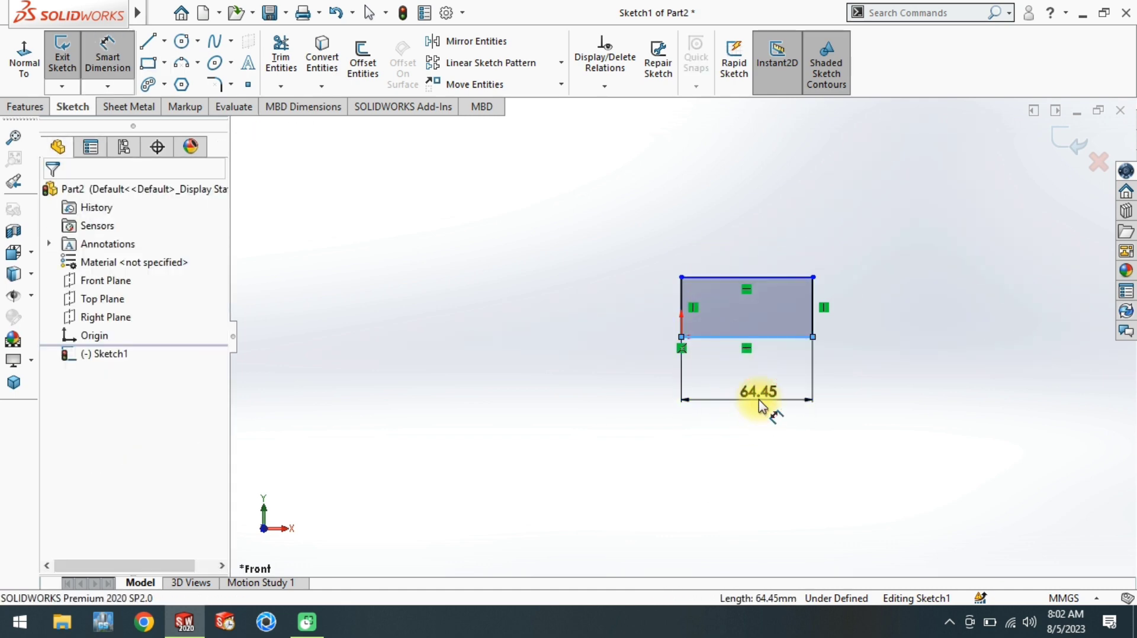
pyautogui.click(760, 406)
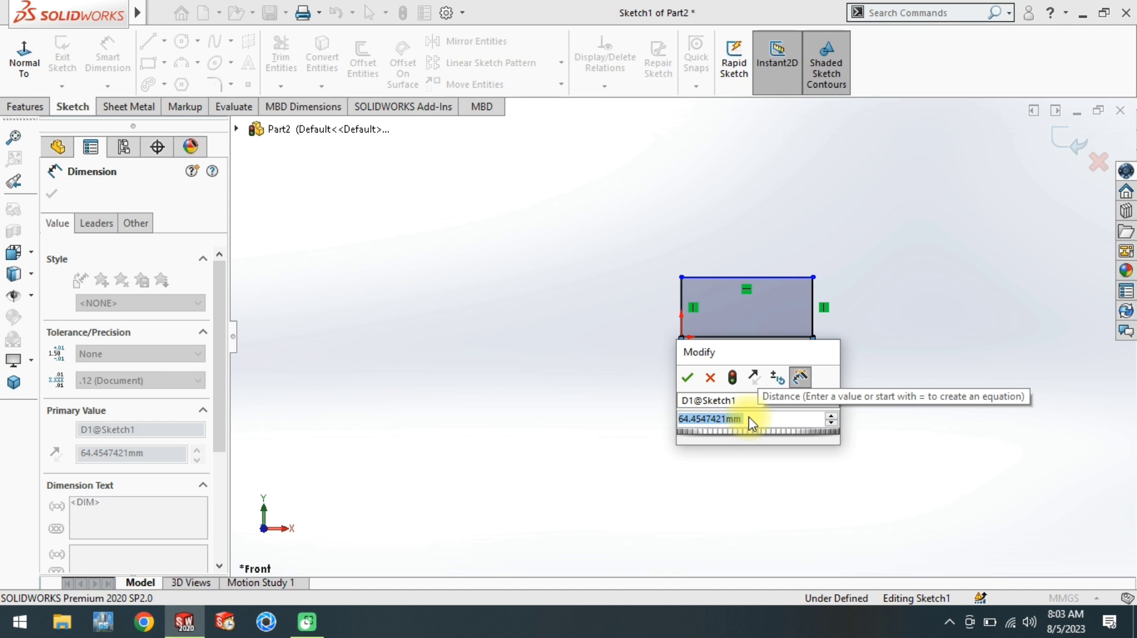
pyautogui.write('67')
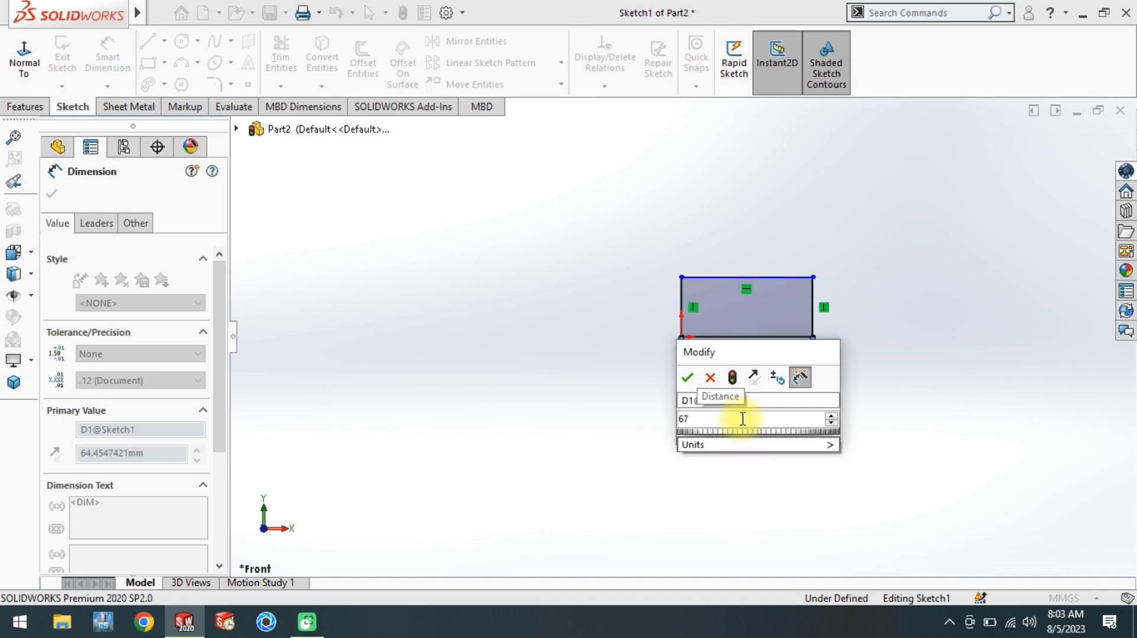
pyautogui.press('Return')
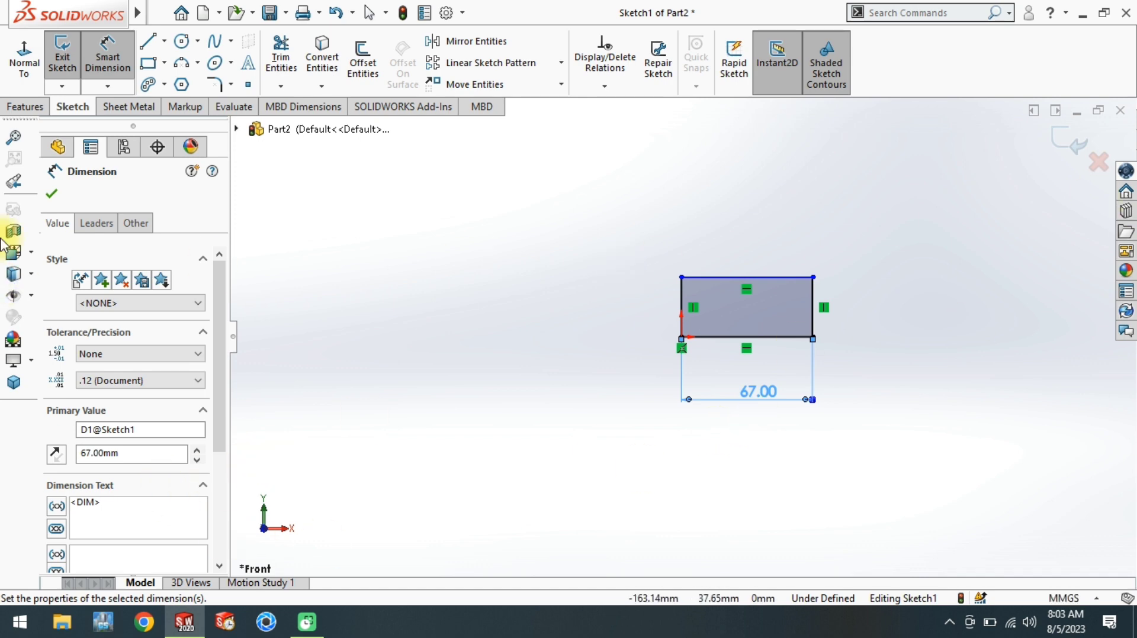
pyautogui.click(18, 107)
pyautogui.click(26, 62)
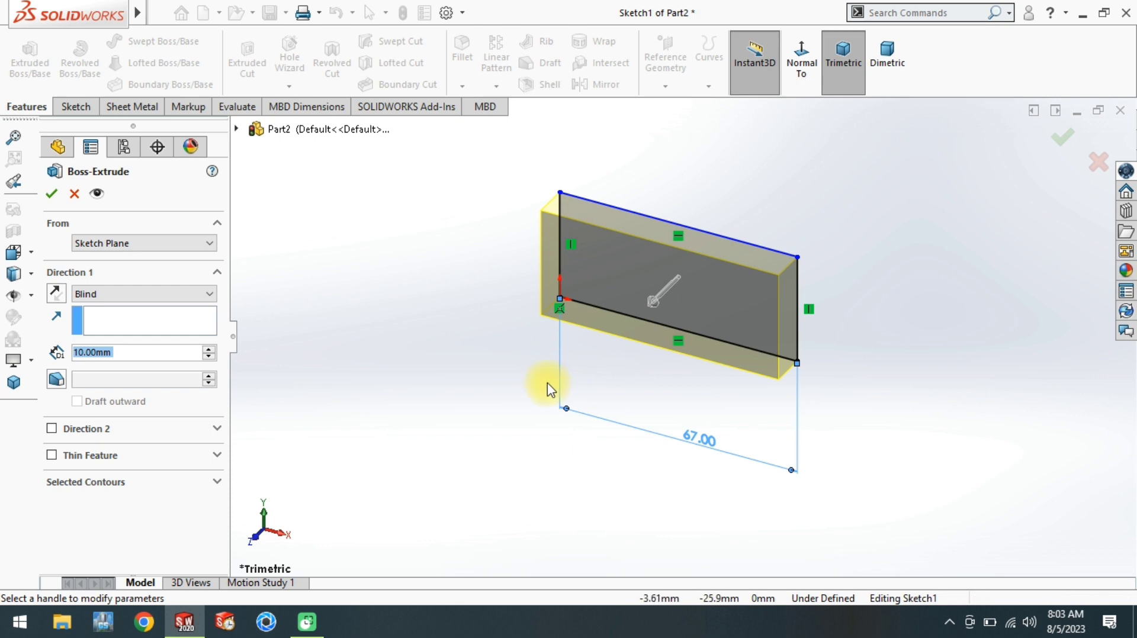
pyautogui.moveTo(468, 425); pyautogui.dragTo(463, 216, button='right')
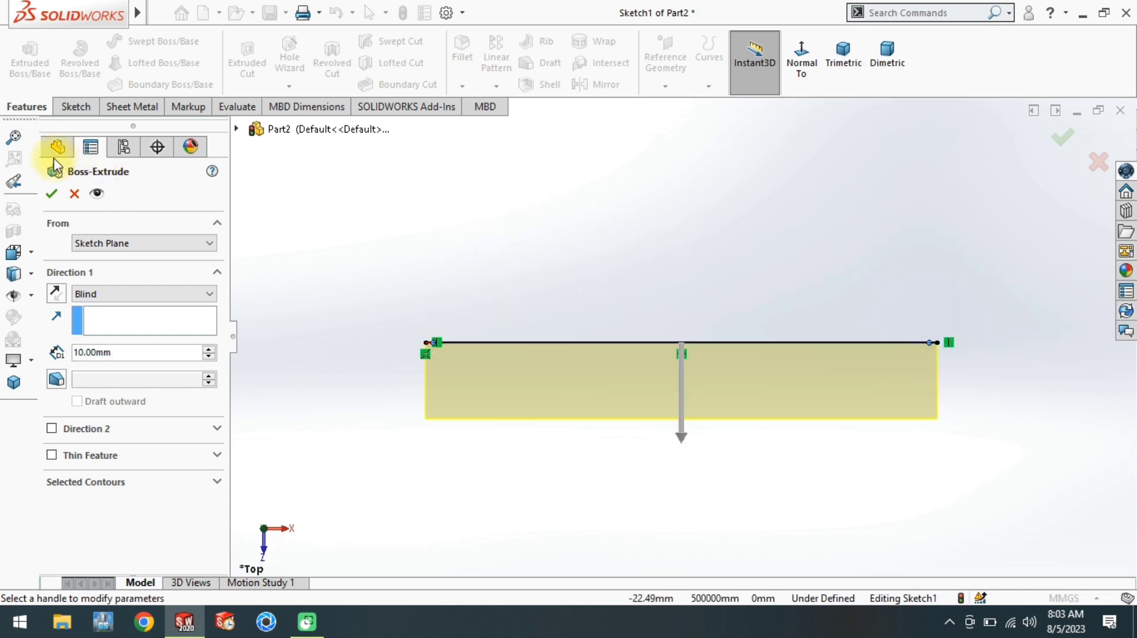
pyautogui.click(13, 383)
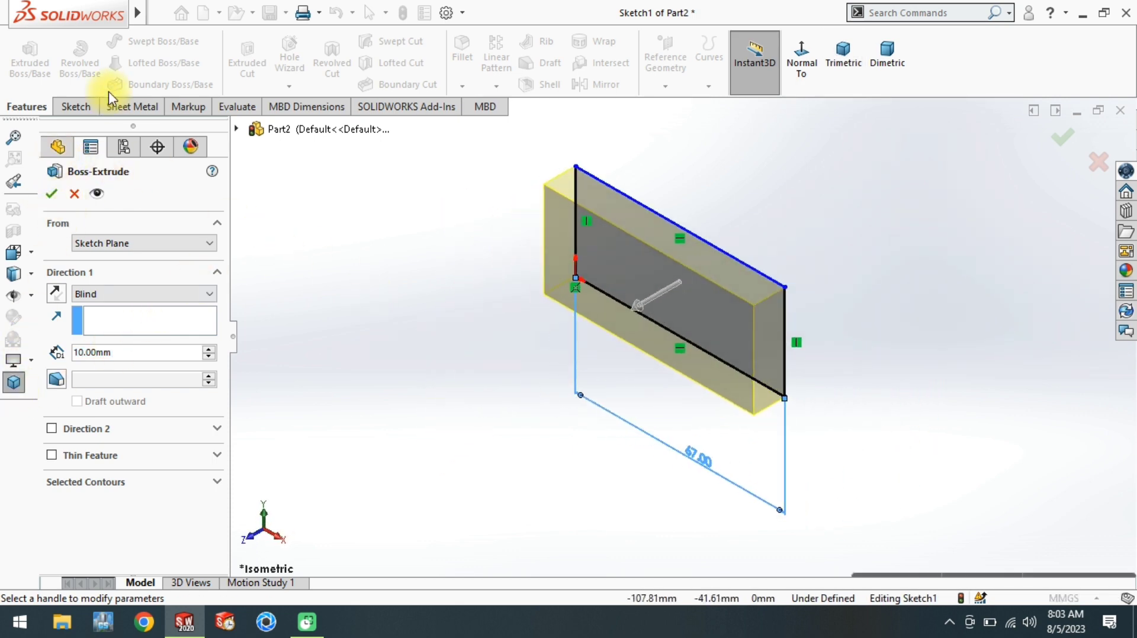
pyautogui.click(74, 194)
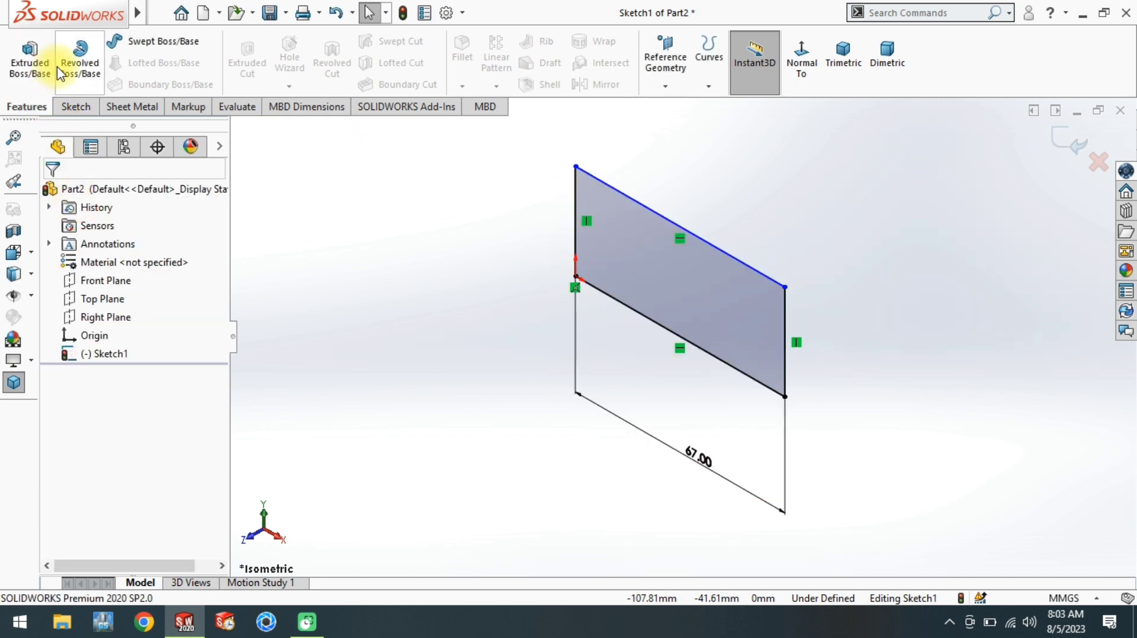
# - Dimension the rectangle's vertical side at 16 mm
pyautogui.click(76, 107)
pyautogui.click(29, 53)
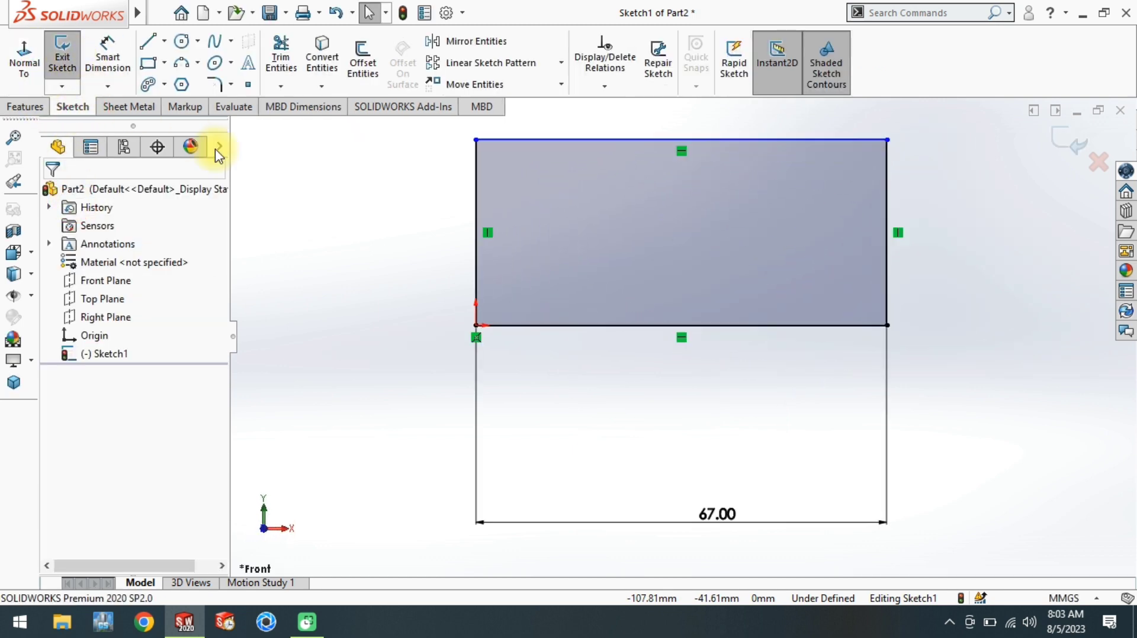
pyautogui.click(109, 54)
pyautogui.click(16, 383)
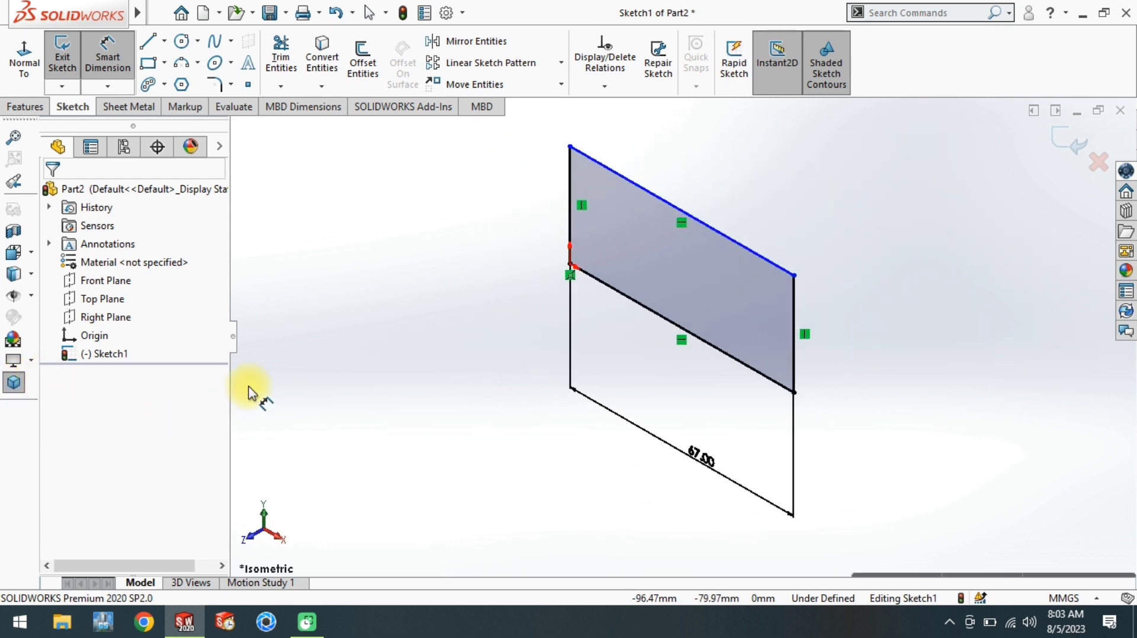
pyautogui.click(793, 351)
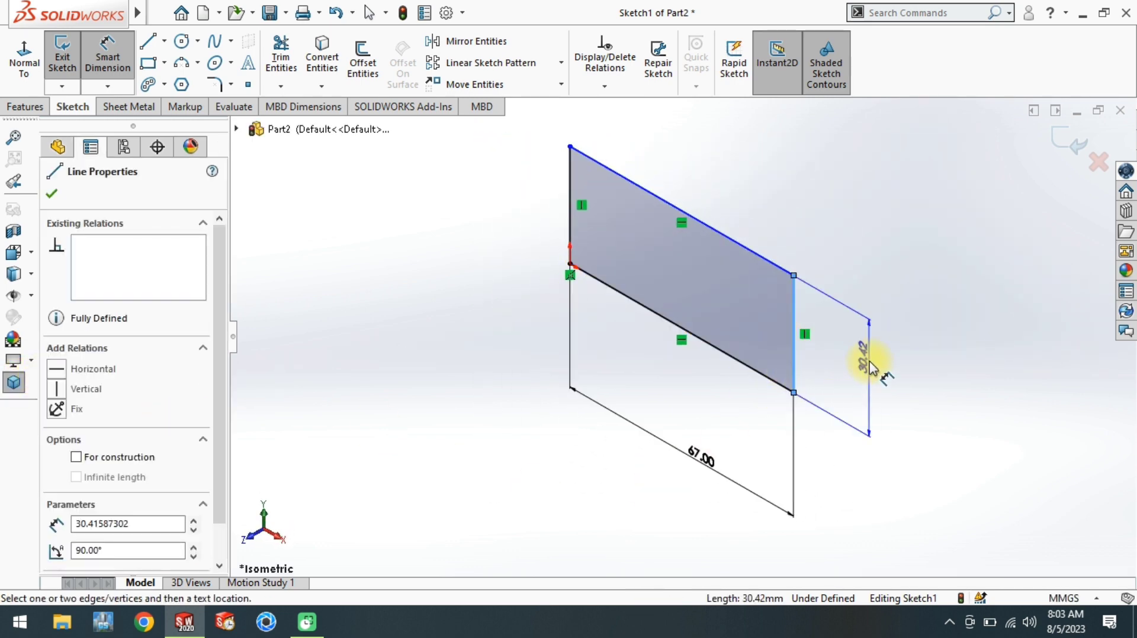
pyautogui.click(864, 397)
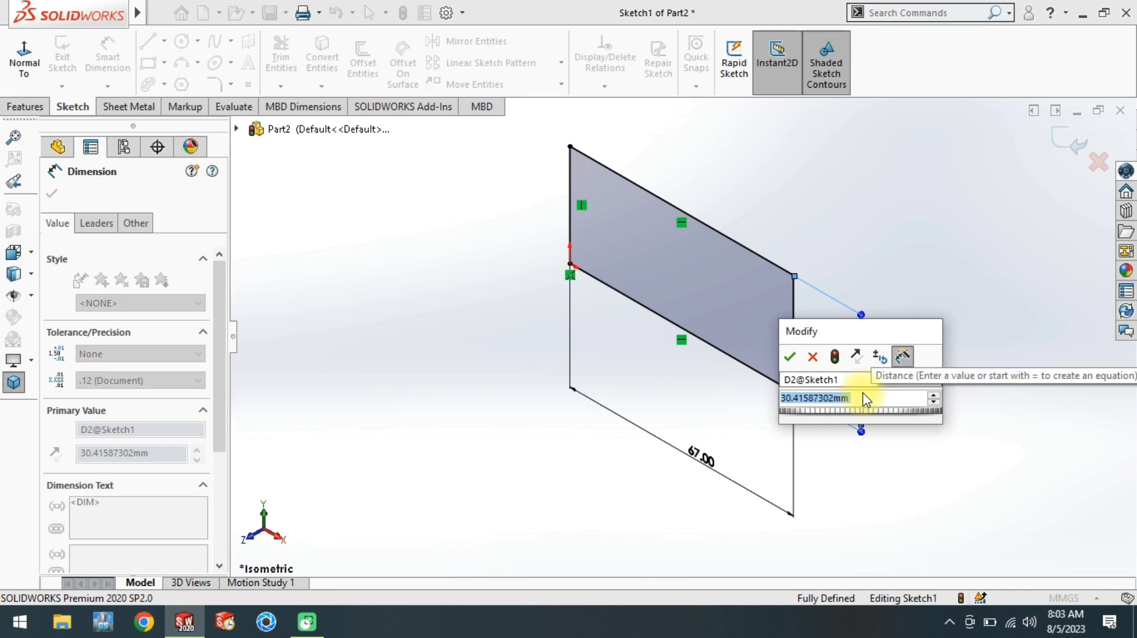
pyautogui.write('16')
pyautogui.press('Return')
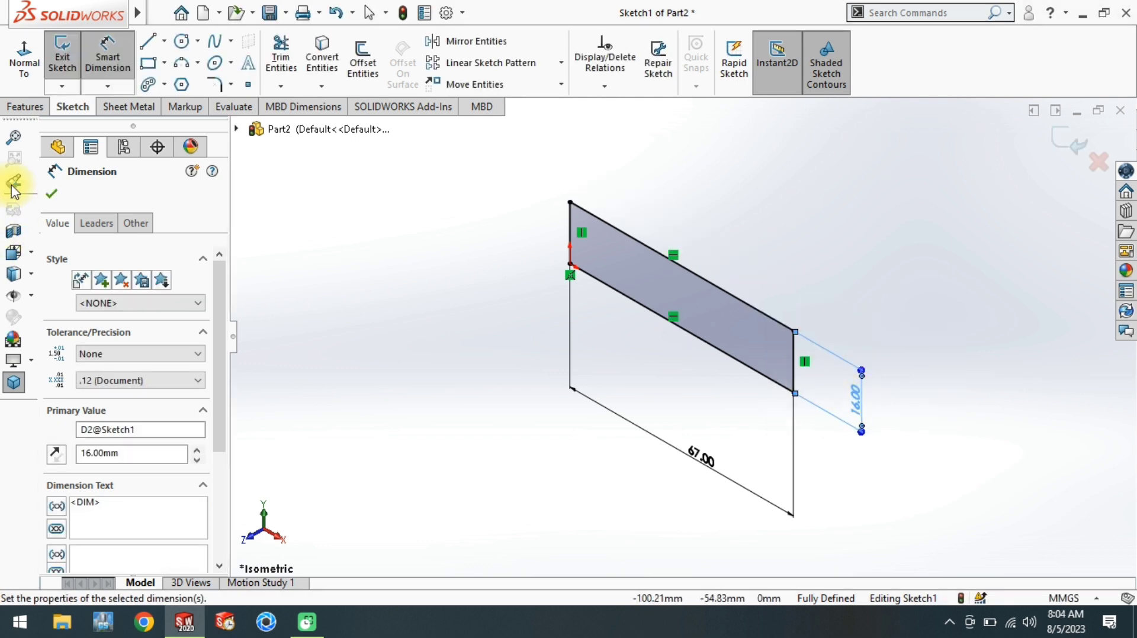
# - Extrude the rectangle as a blind boss with a depth of 16+24 mm
pyautogui.click(24, 106)
pyautogui.click(29, 59)
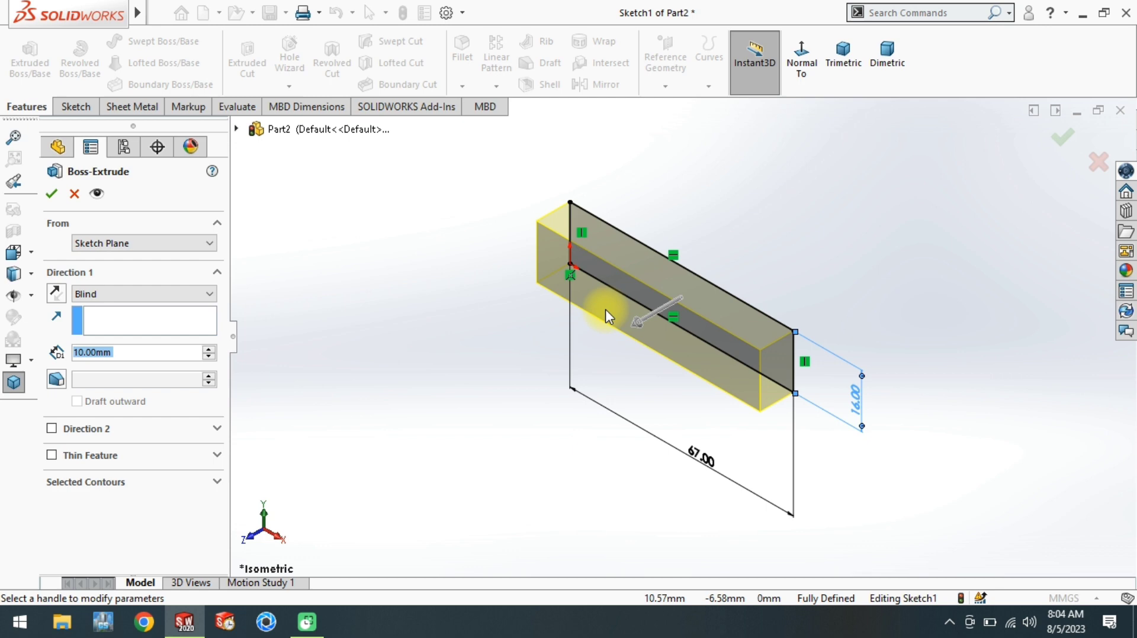
pyautogui.write('16')
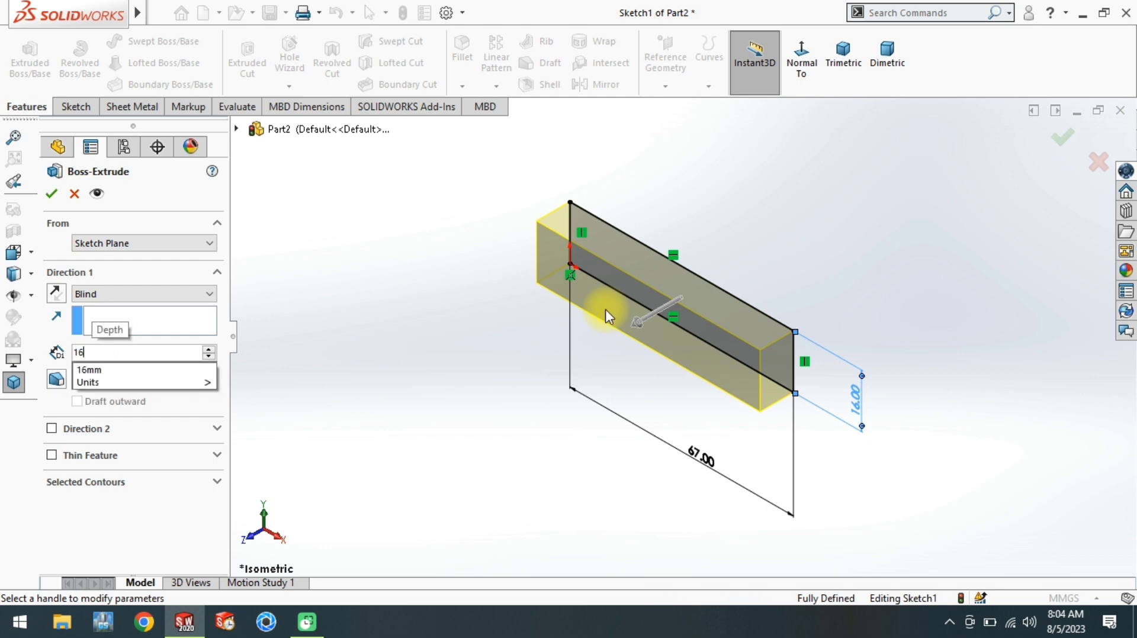
pyautogui.write('+23')
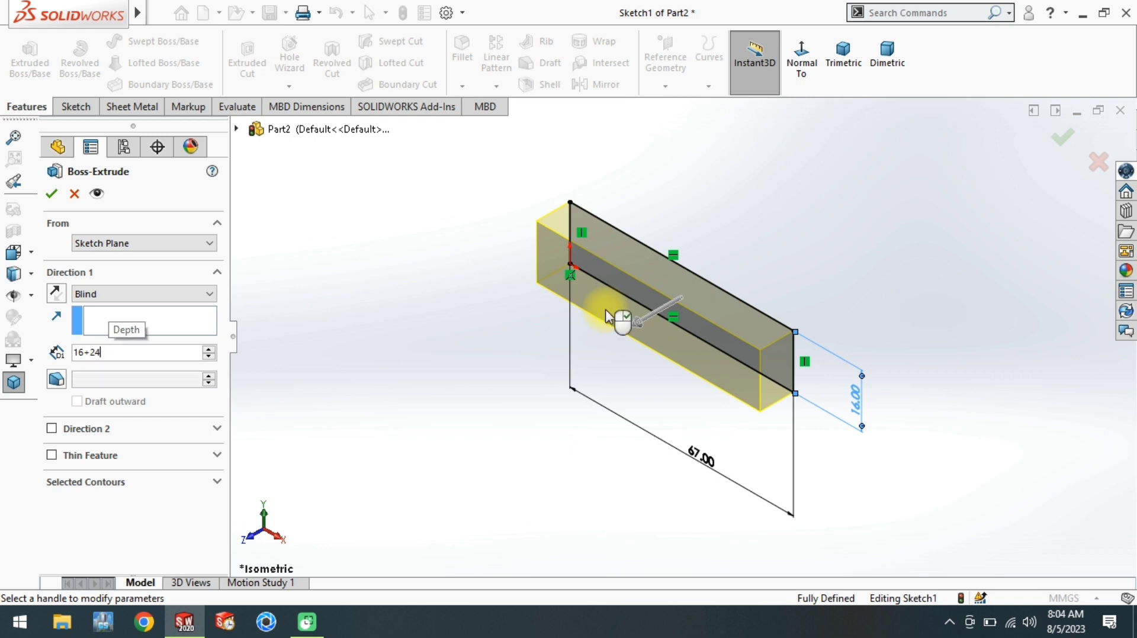
pyautogui.press('Return')
pyautogui.rightClick(605, 314)
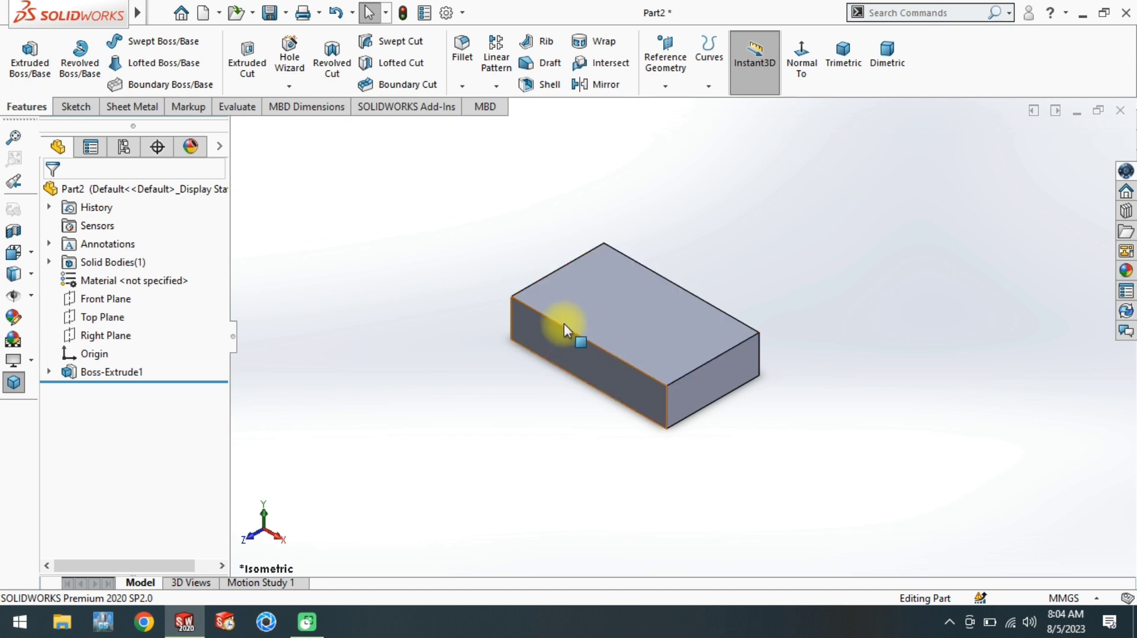
# - Sketch a corner rectangle on the block's top face from the origin corner to the opposite short edge, about 15.8 mm wide
pyautogui.scroll(-3, 622, 284)
pyautogui.click(657, 309)
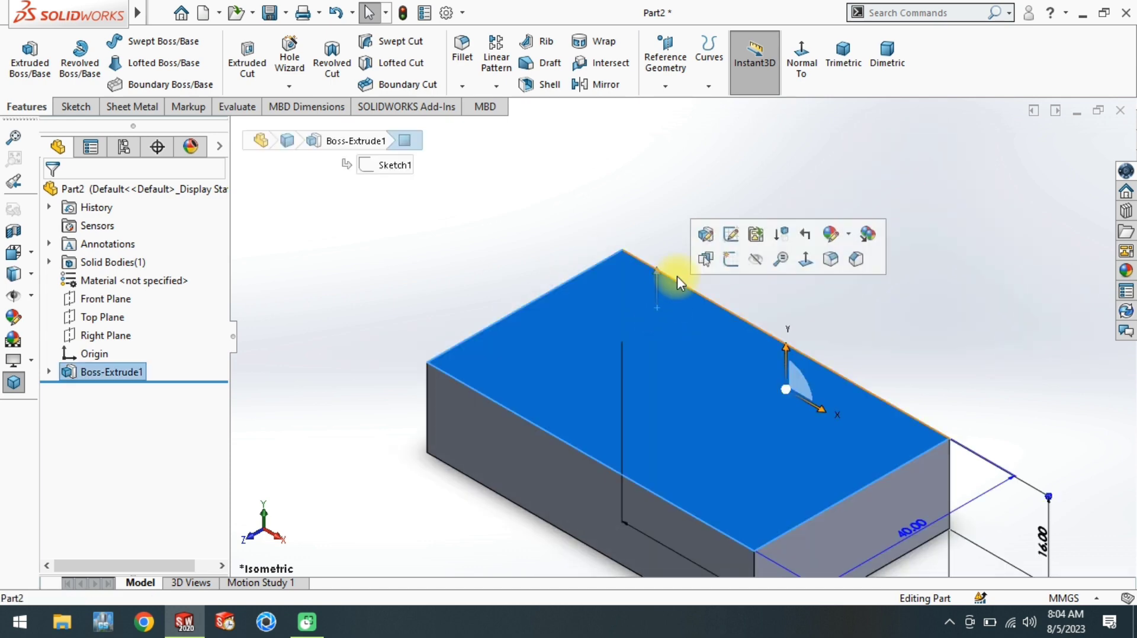
pyautogui.click(737, 262)
pyautogui.click(148, 62)
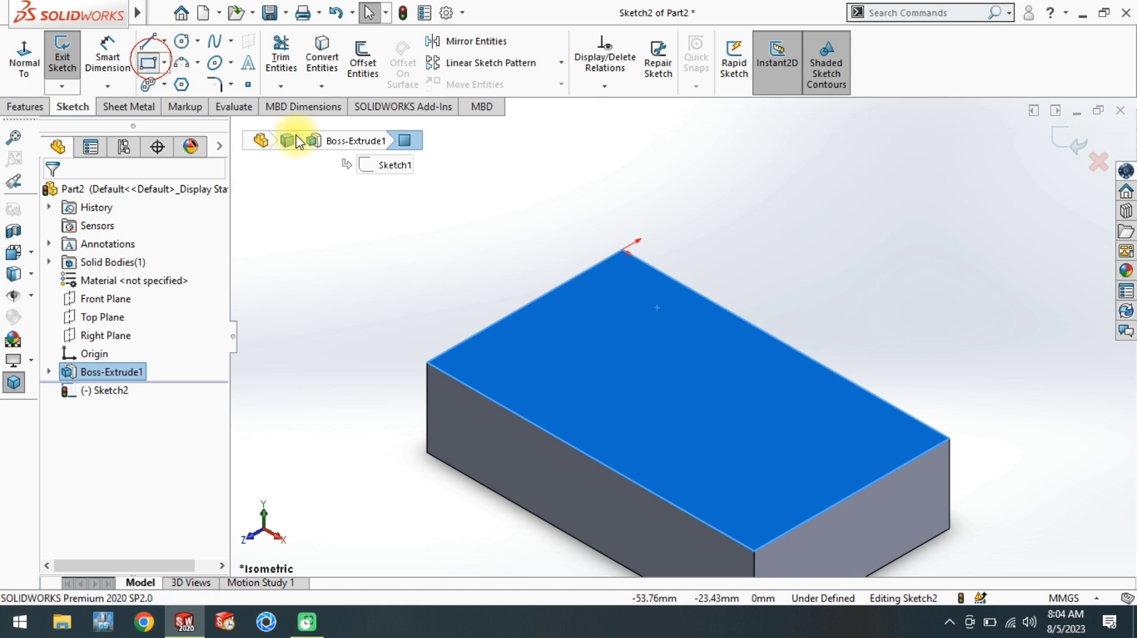
pyautogui.click(627, 253)
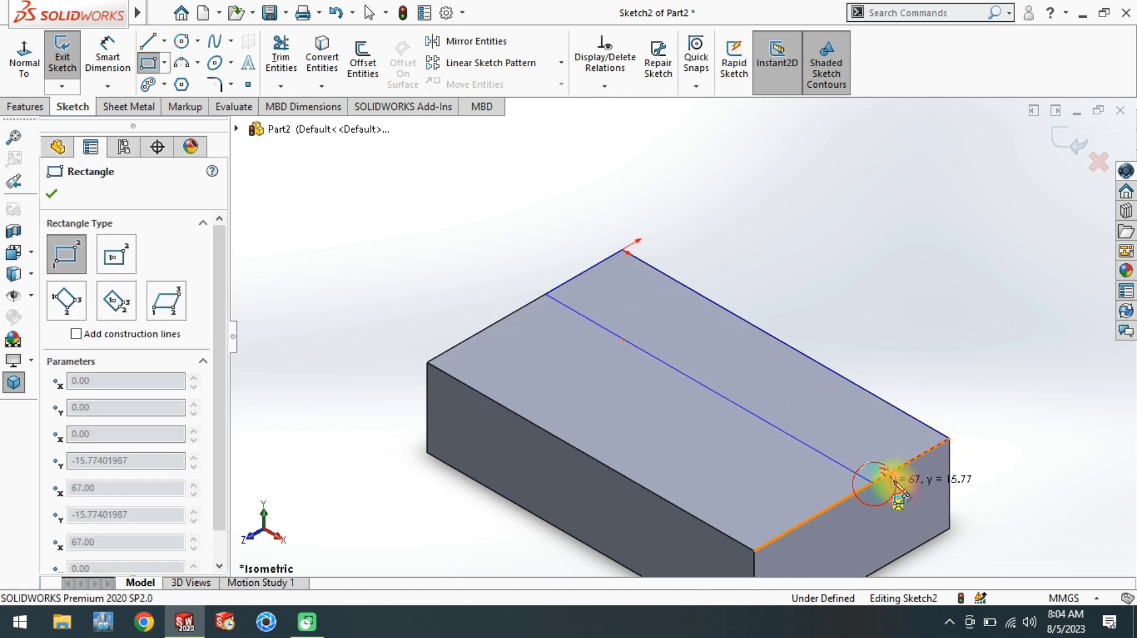
pyautogui.click(873, 483)
# - Dimension the top-face rectangle's short side at 25 mm
pyautogui.moveTo(963, 417); pyautogui.dragTo(974, 359, button='right')
pyautogui.click(900, 468)
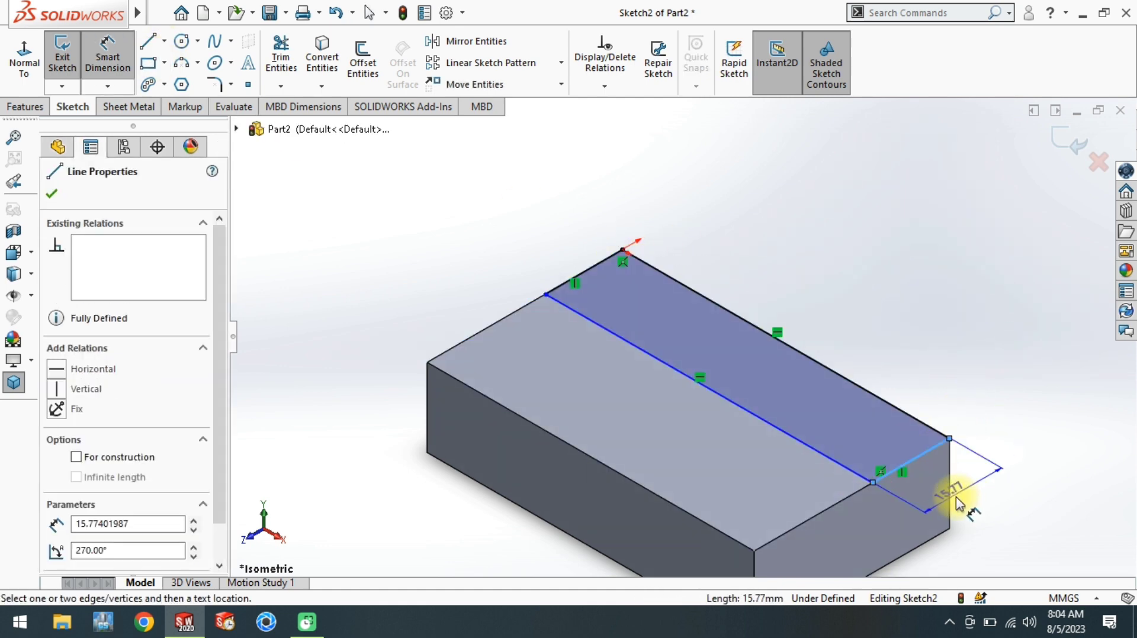
pyautogui.click(959, 502)
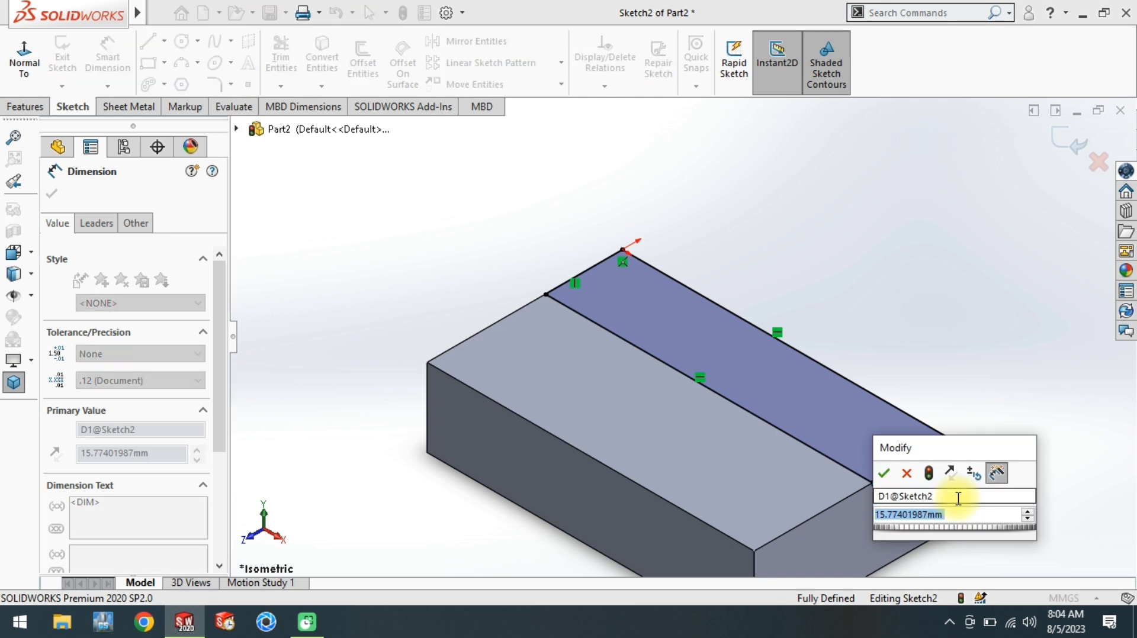
pyautogui.write('25')
pyautogui.press('Return')
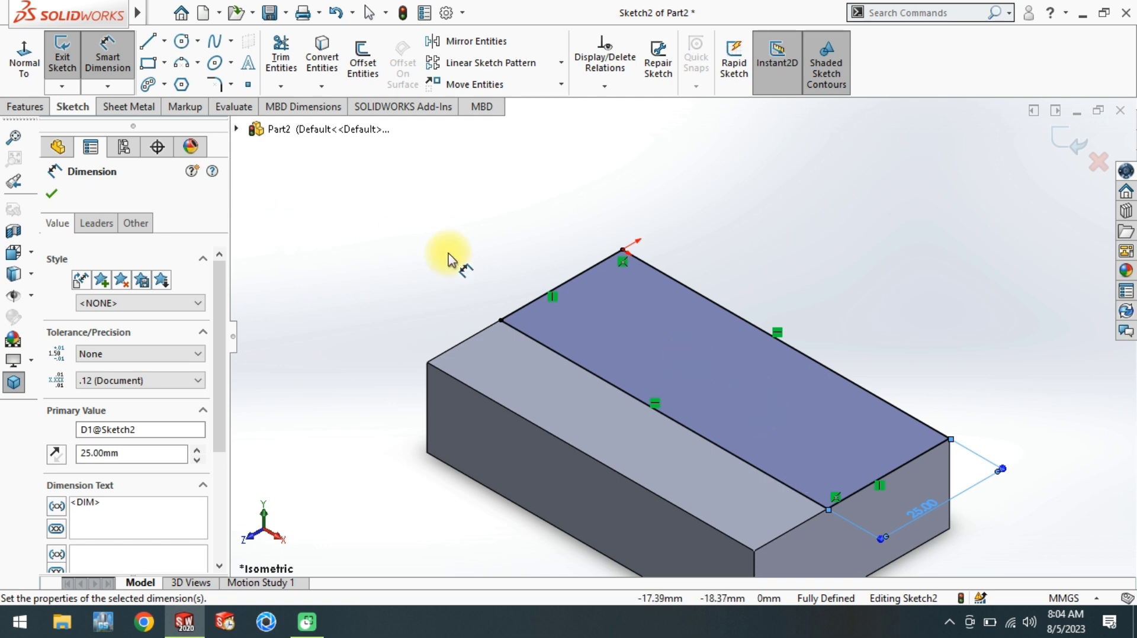
# - Extrude the top-face rectangle upward as a 4 mm blind boss merged with the block
pyautogui.click(25, 107)
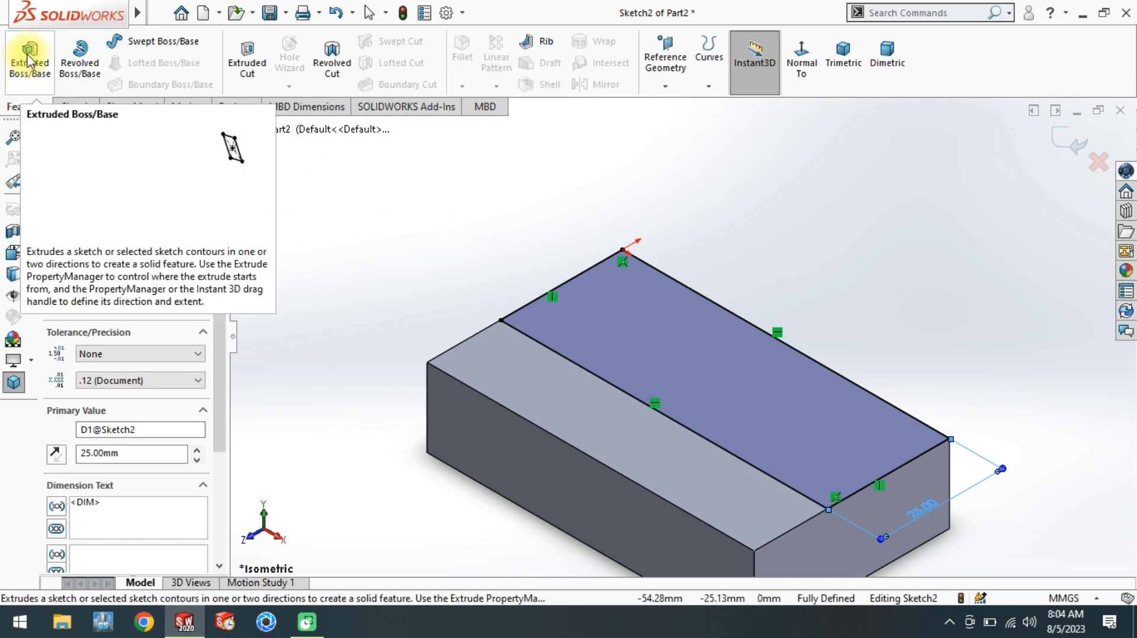
pyautogui.click(27, 60)
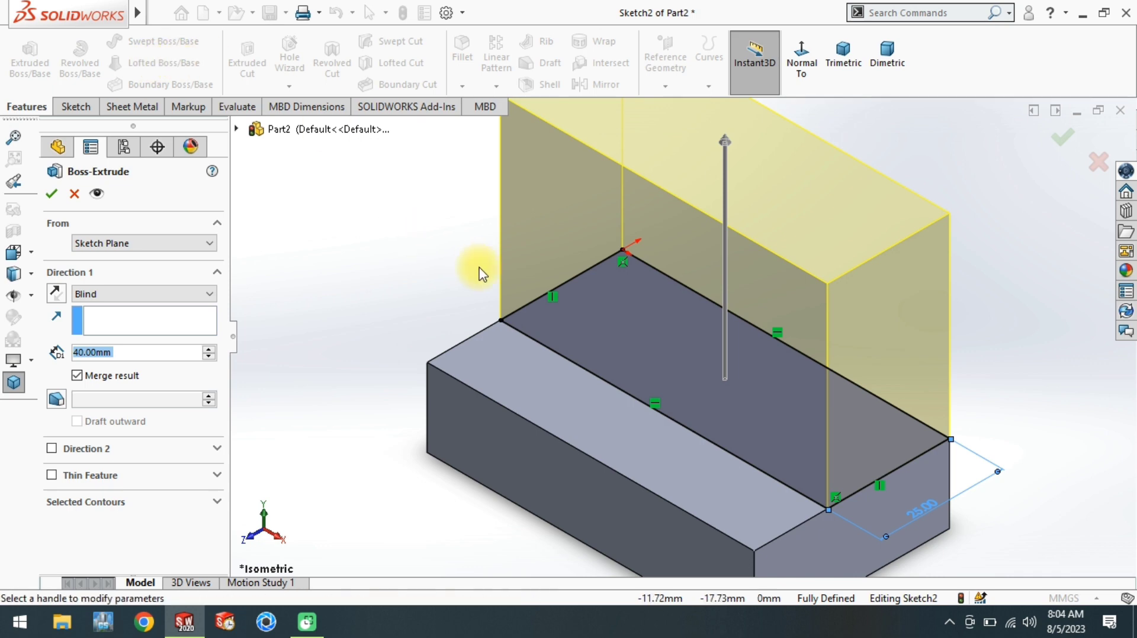
pyautogui.moveTo(477, 268)
pyautogui.mouseDown(button='middle')
pyautogui.moveTo(638, 286)
pyautogui.moveTo(752, 322)
pyautogui.moveTo(726, 335)
pyautogui.mouseUp(button='middle')
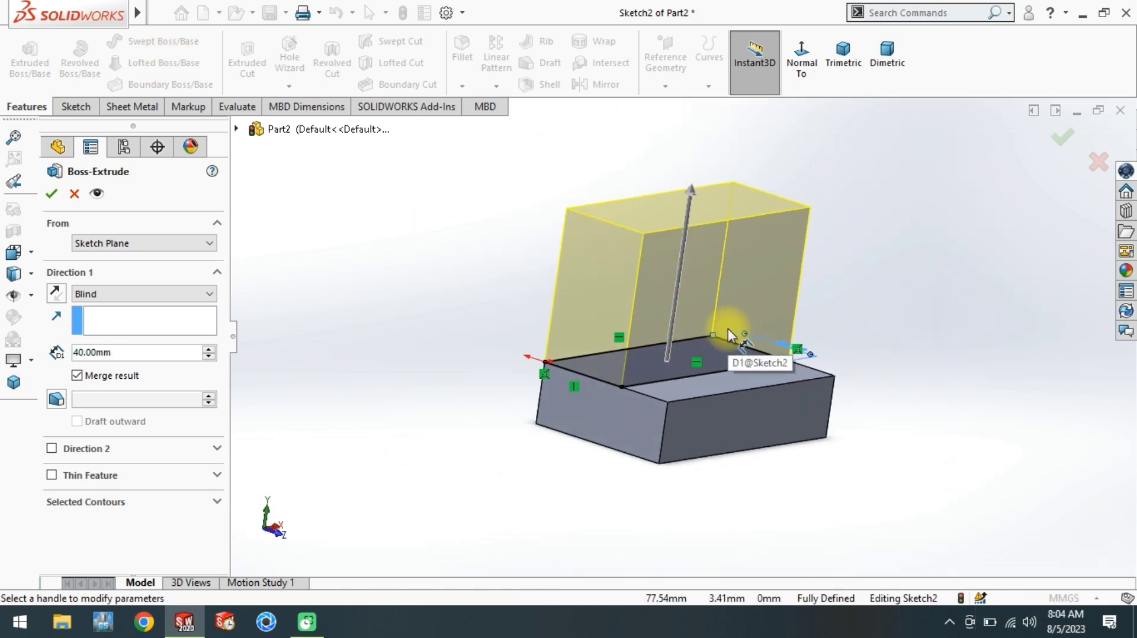
pyautogui.click(166, 354)
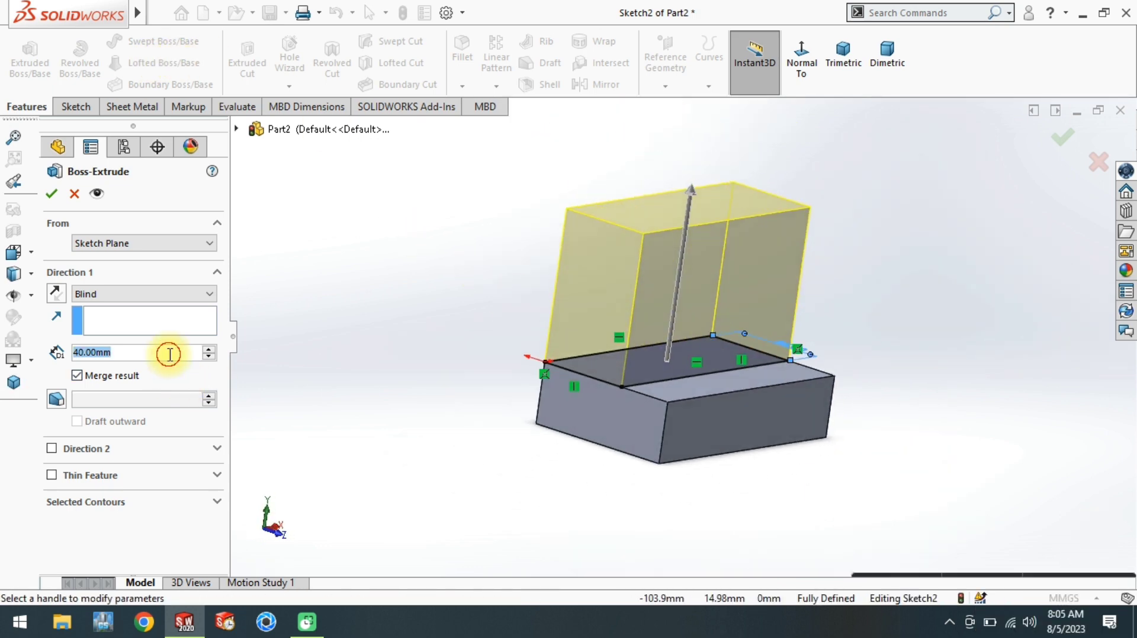
pyautogui.write('4')
pyautogui.press('Return')
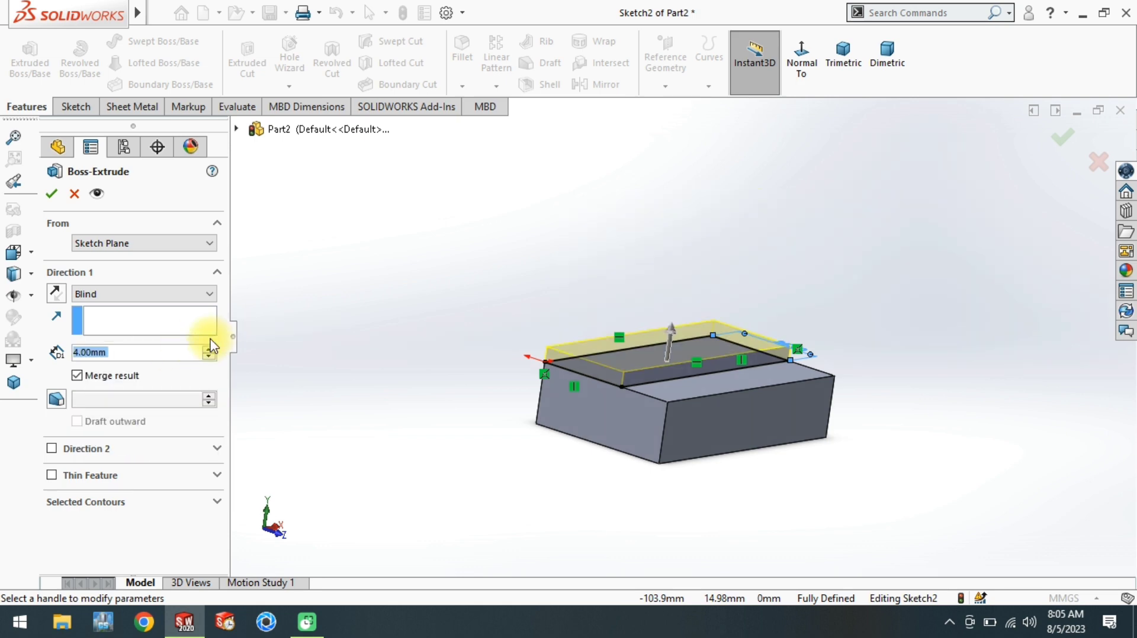
pyautogui.click(552, 275)
# - Start a sketch on the raised step's narrow front face and look at it straight on
pyautogui.scroll(-4, 764, 370)
pyautogui.moveTo(764, 369); pyautogui.dragTo(691, 383, button='middle')
pyautogui.scroll(3, 690, 385)
pyautogui.scroll(-3, 674, 355)
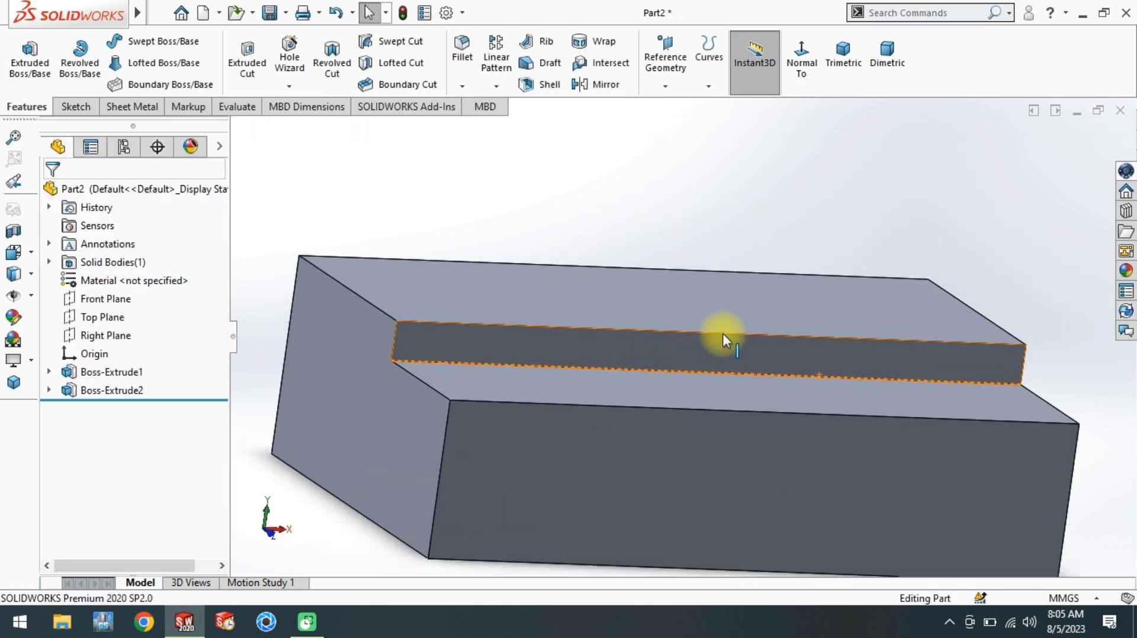
pyautogui.scroll(-1, 728, 338)
pyautogui.click(744, 354)
pyautogui.click(809, 307)
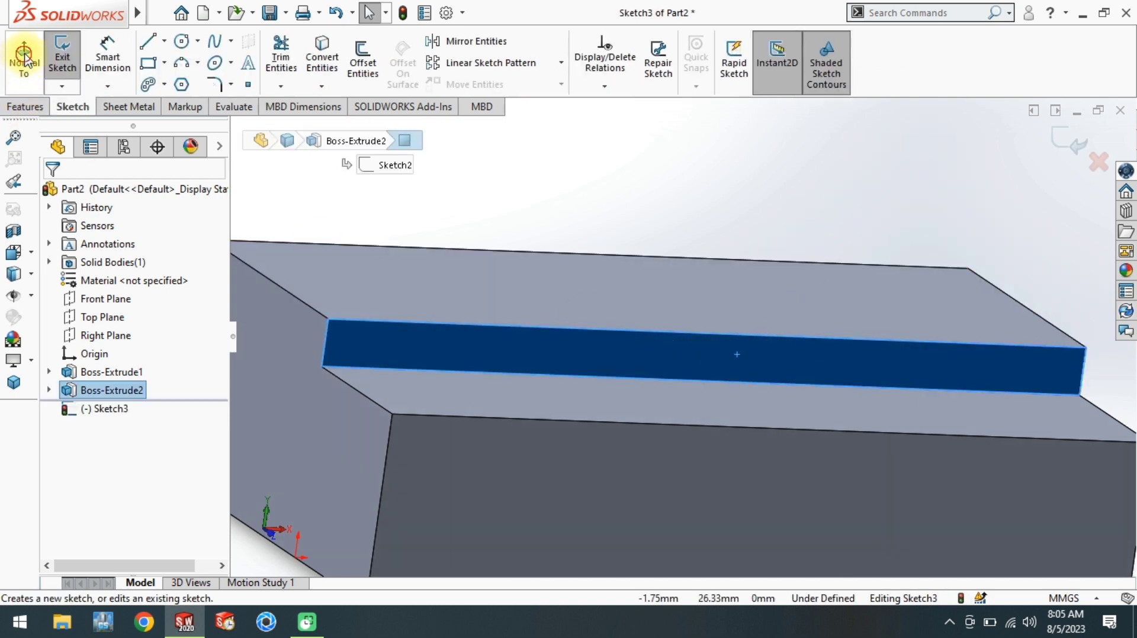
pyautogui.click(25, 57)
pyautogui.scroll(-2, 705, 305)
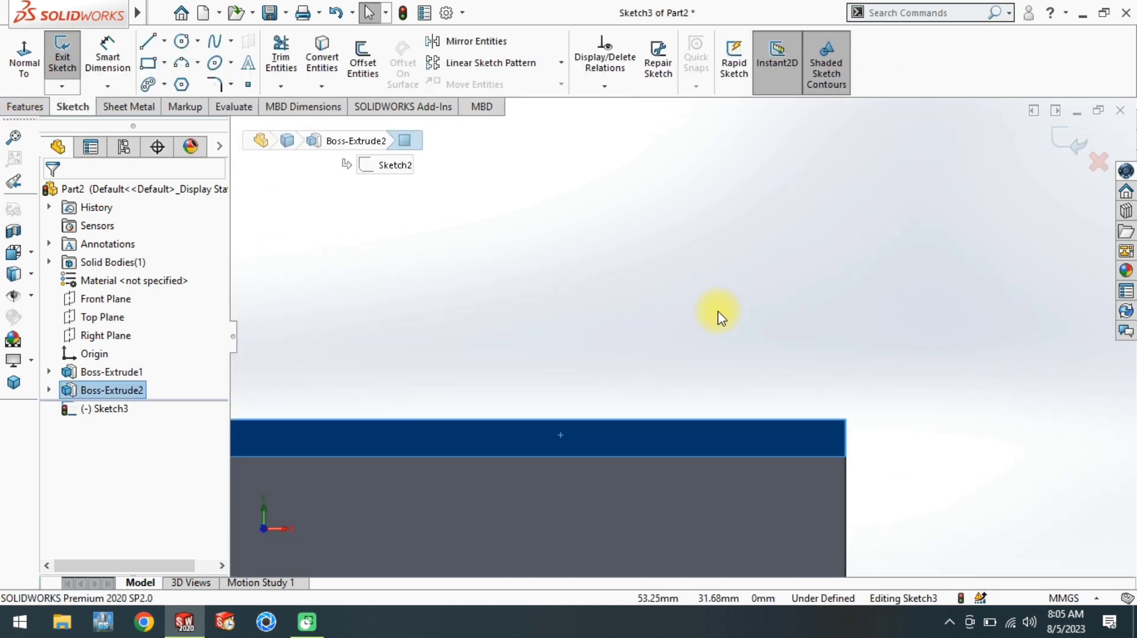
# - Sketch a closed line profile spanning the step's top edge, about 18.5 mm tall, with a notch in its top and a sloped left side
pyautogui.click(148, 41)
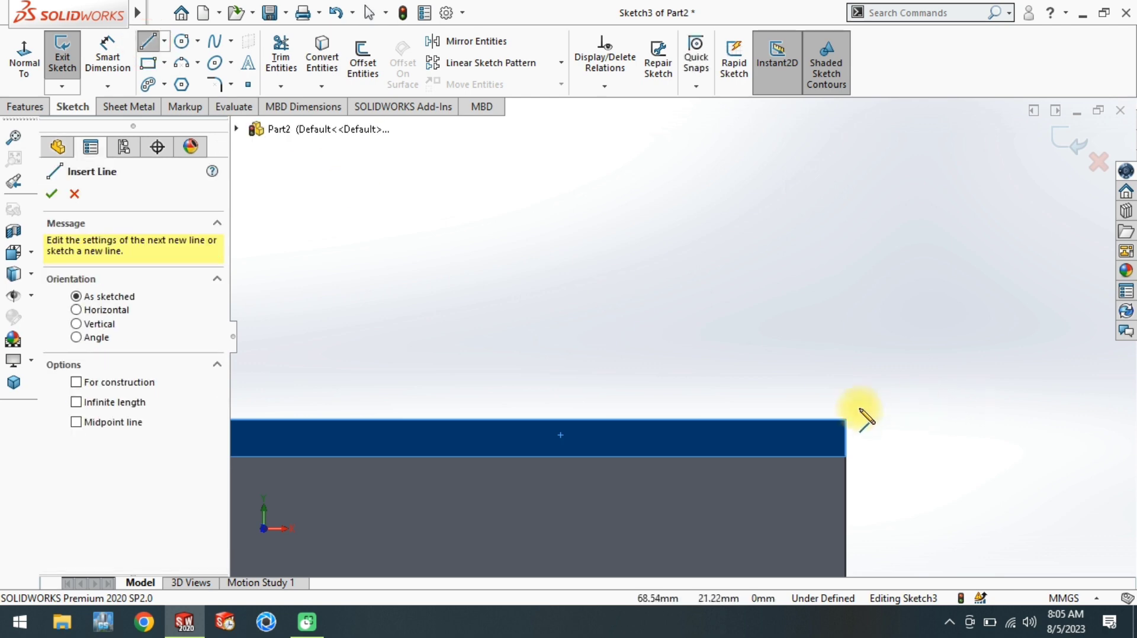
pyautogui.click(845, 419)
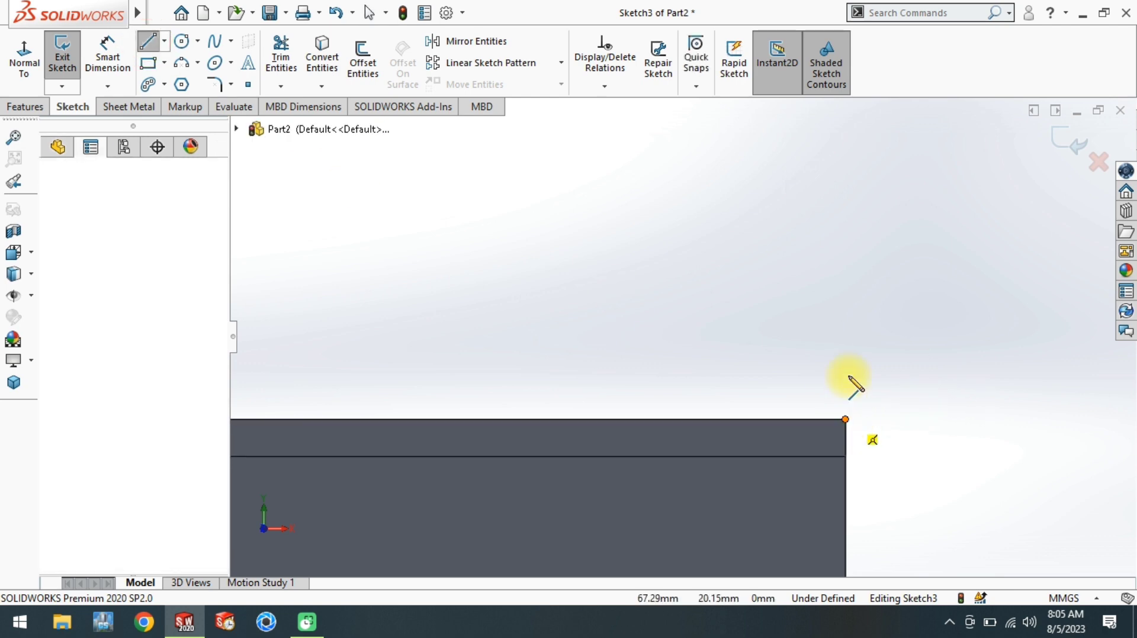
pyautogui.click(845, 247)
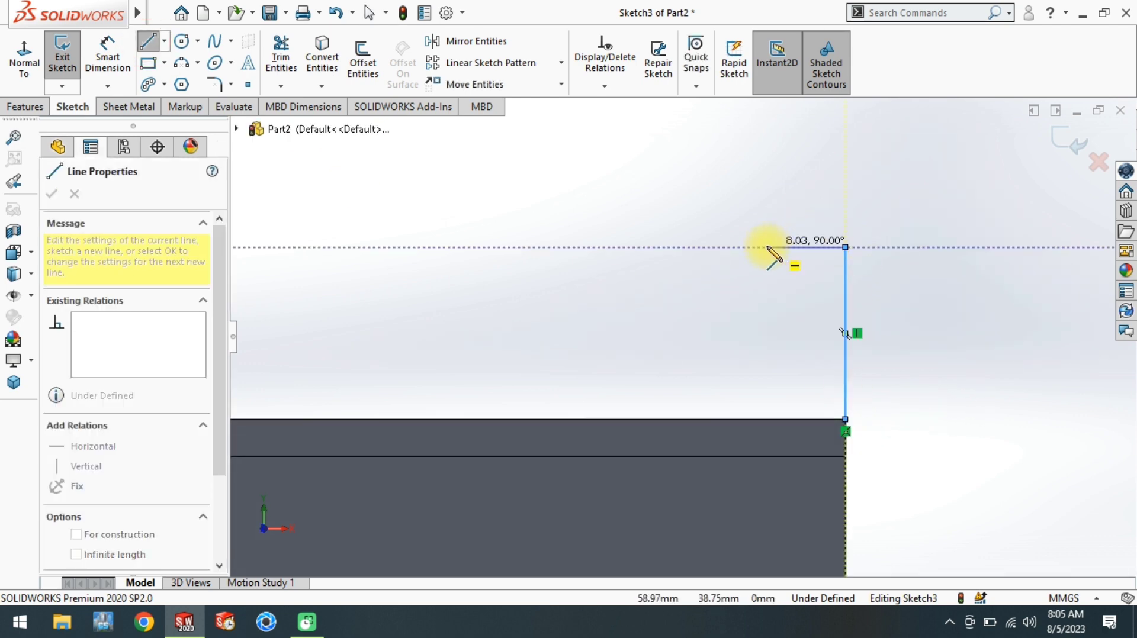
pyautogui.click(768, 247)
pyautogui.click(759, 316)
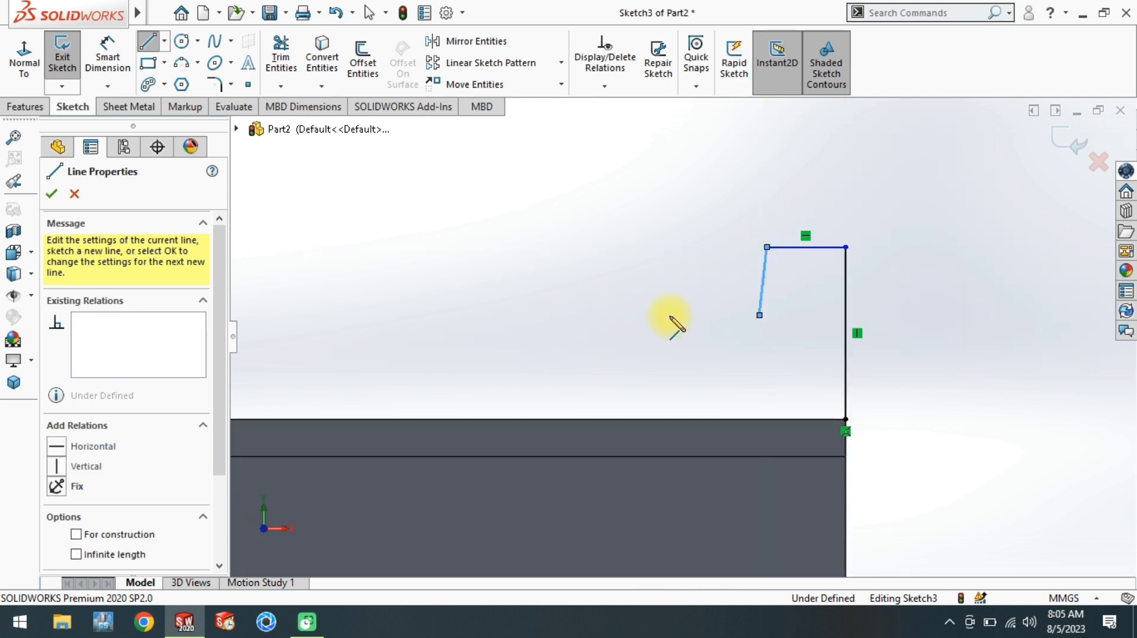
pyautogui.click(461, 315)
pyautogui.scroll(5, 398, 278)
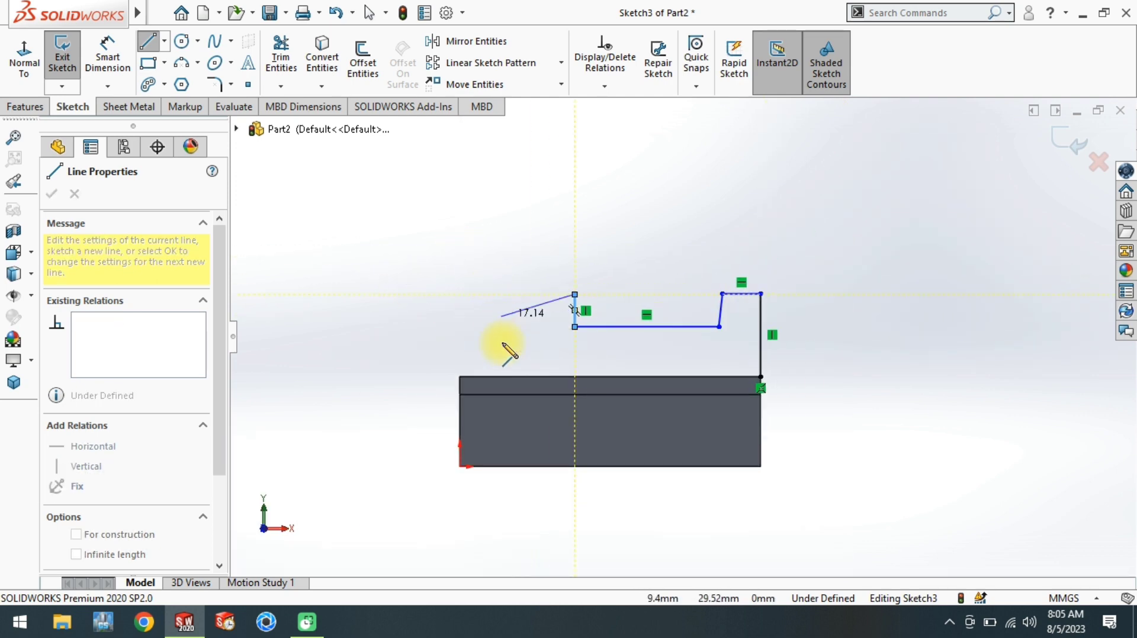
pyautogui.click(574, 295)
pyautogui.click(544, 294)
pyautogui.click(461, 377)
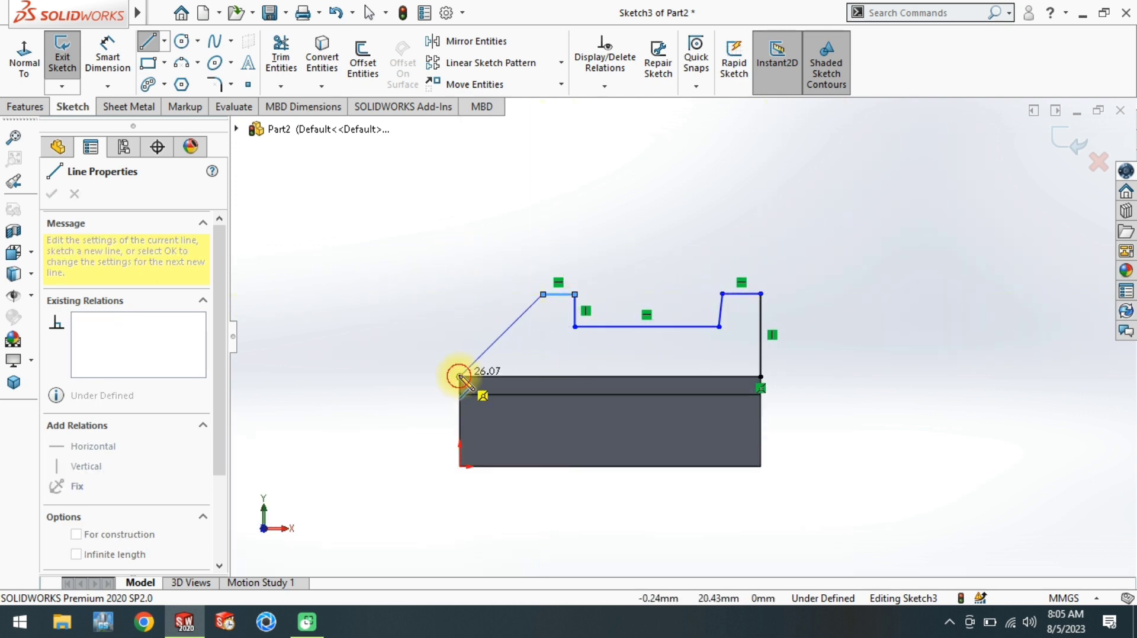
pyautogui.click(760, 376)
# - Make the slanted right side of the profile's notch vertical
pyautogui.moveTo(824, 418); pyautogui.dragTo(819, 256, button='right')
pyautogui.scroll(1, 717, 333)
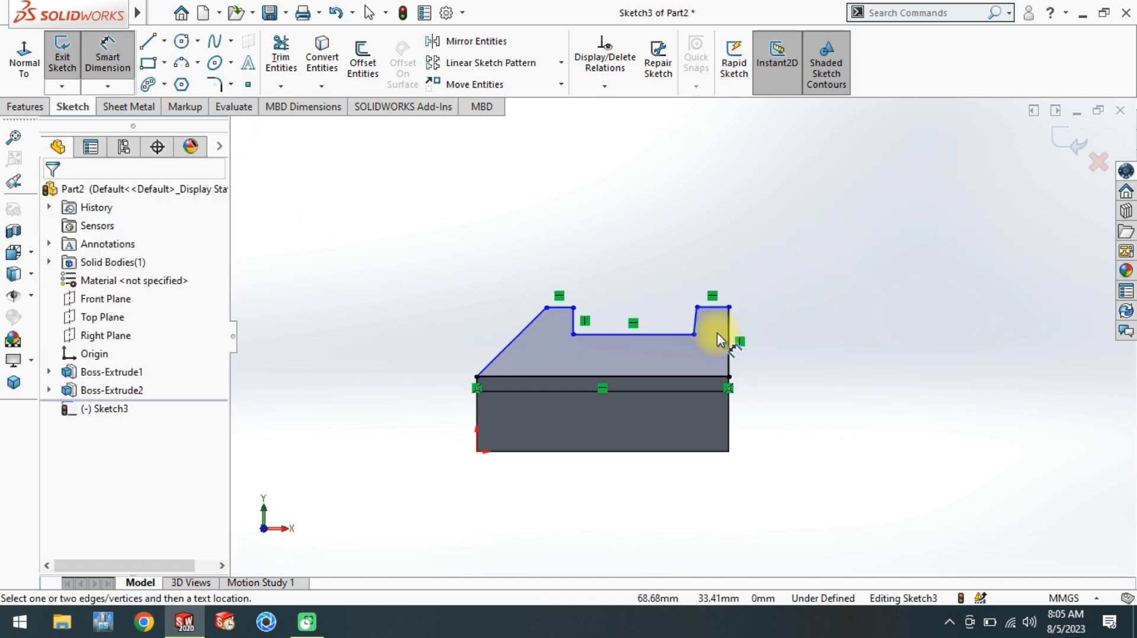
pyautogui.scroll(-3, 717, 333)
pyautogui.press('Escape')
pyautogui.click(661, 323)
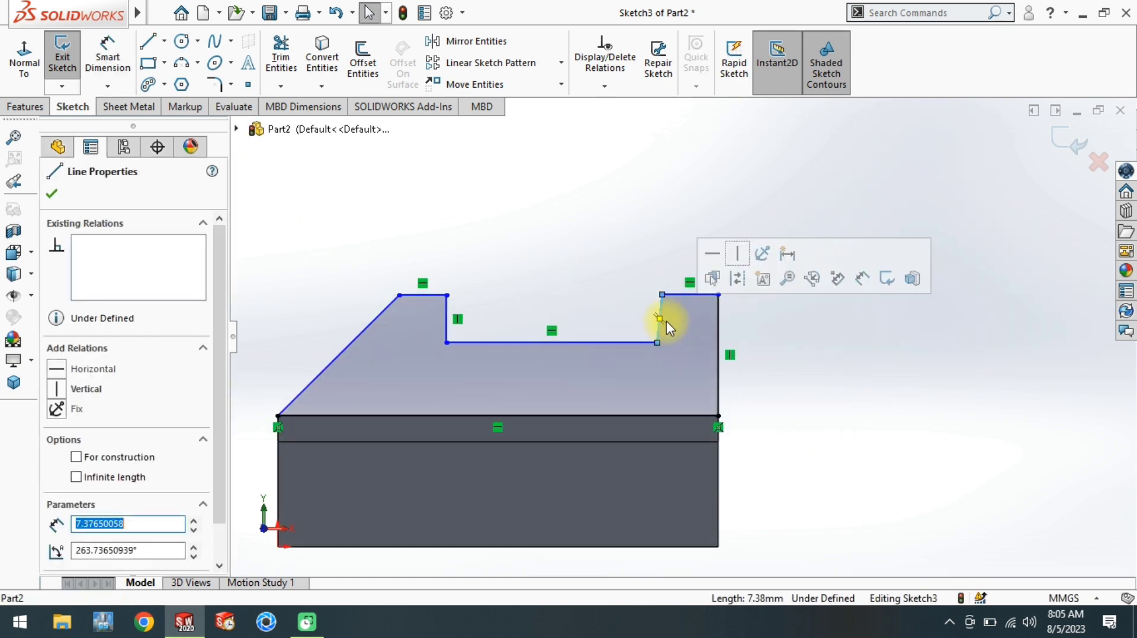
pyautogui.click(730, 254)
# - Dimension the profile's outer right edge at 20 mm high
pyautogui.moveTo(785, 368); pyautogui.dragTo(781, 332, button='right')
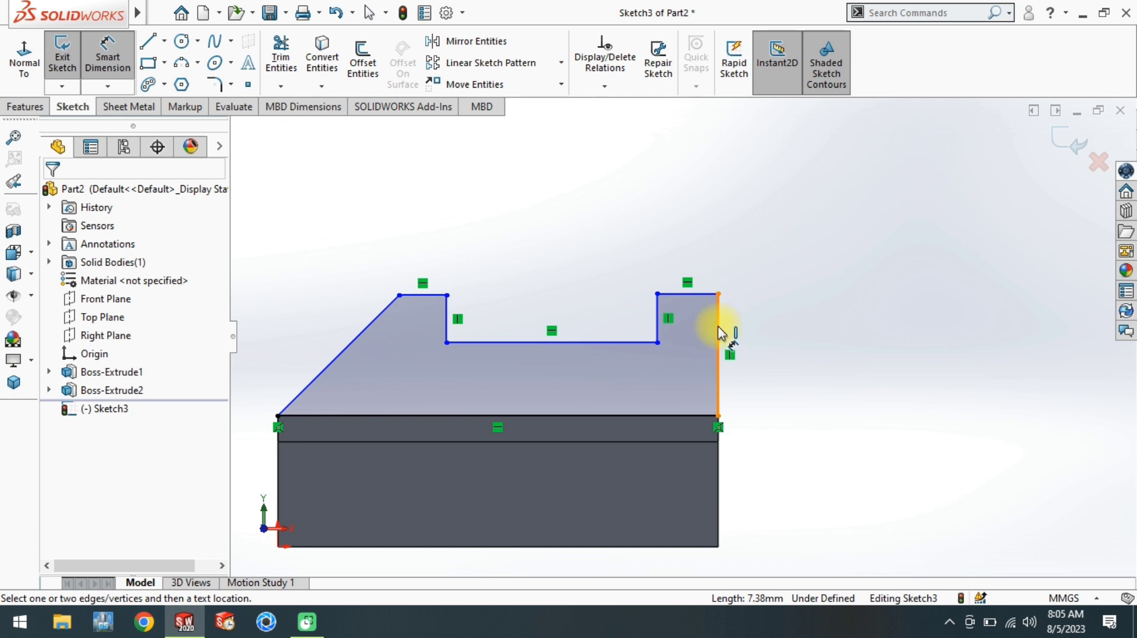
pyautogui.click(718, 333)
pyautogui.click(758, 358)
pyautogui.click(758, 360)
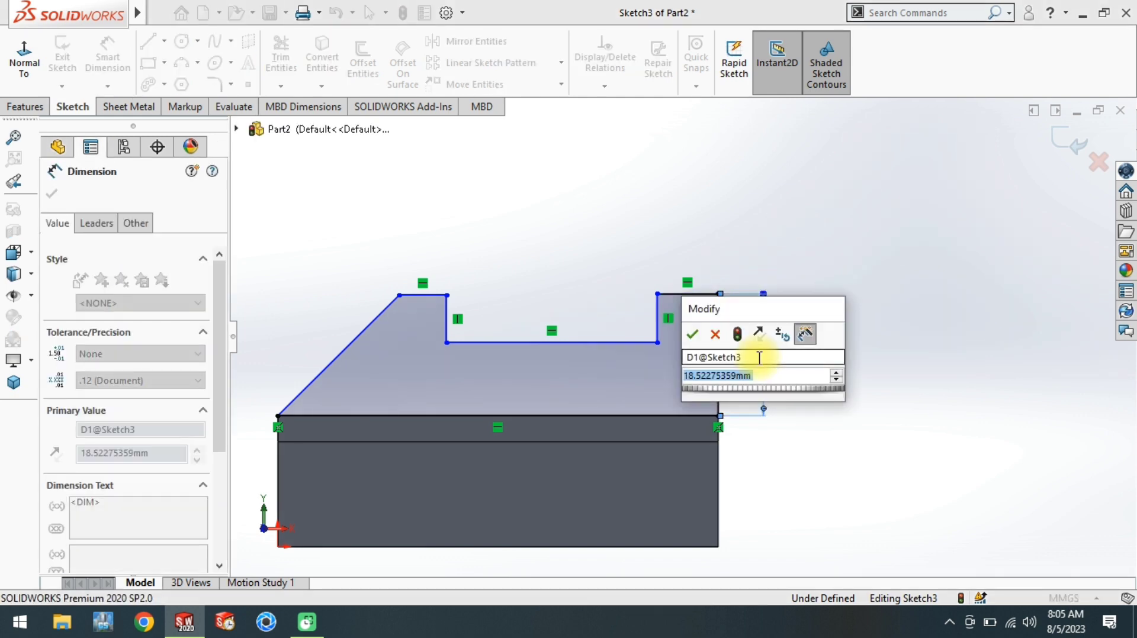
pyautogui.write('2')
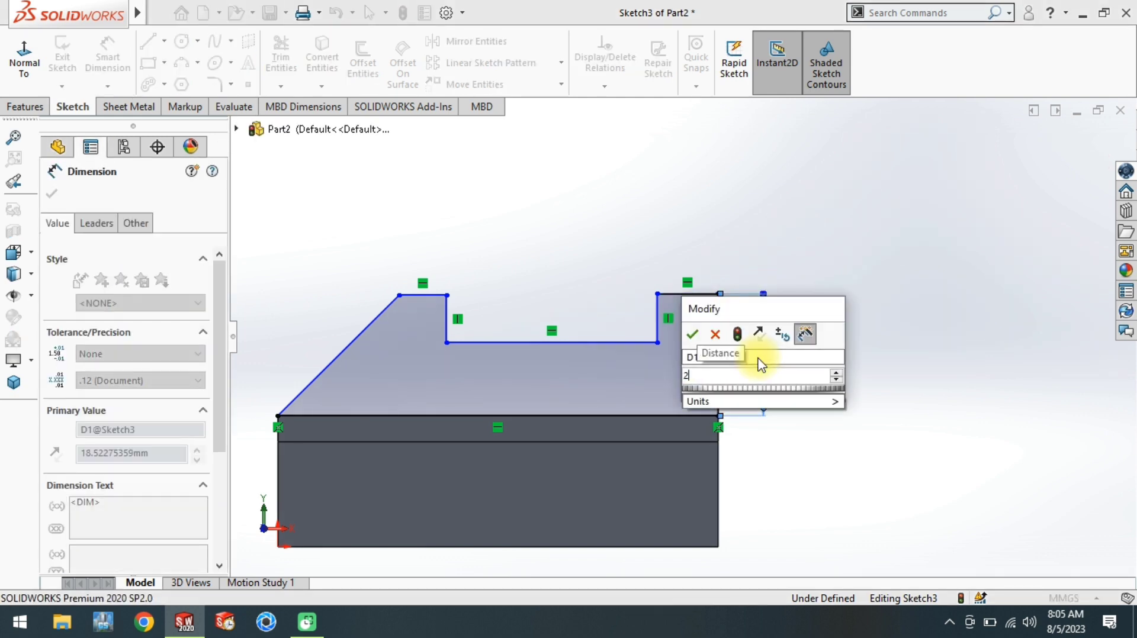
pyautogui.write('0')
pyautogui.press('Return')
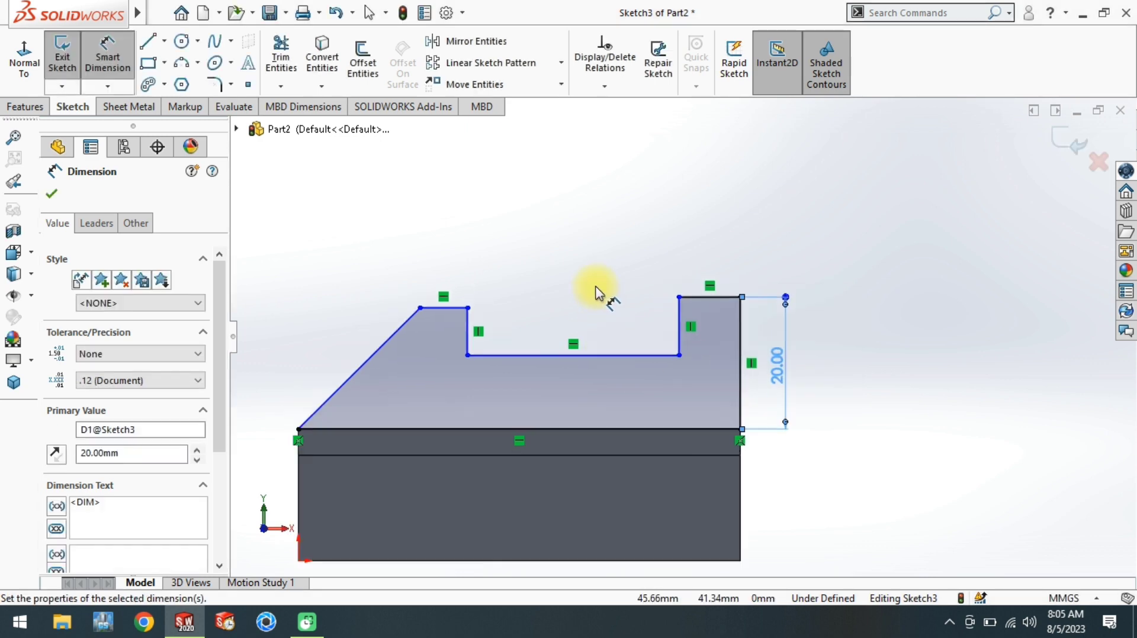
# - Dimension the height from the profile's base line to the short top line beside the slope at 20 mm
pyautogui.click(407, 316)
pyautogui.click(408, 461)
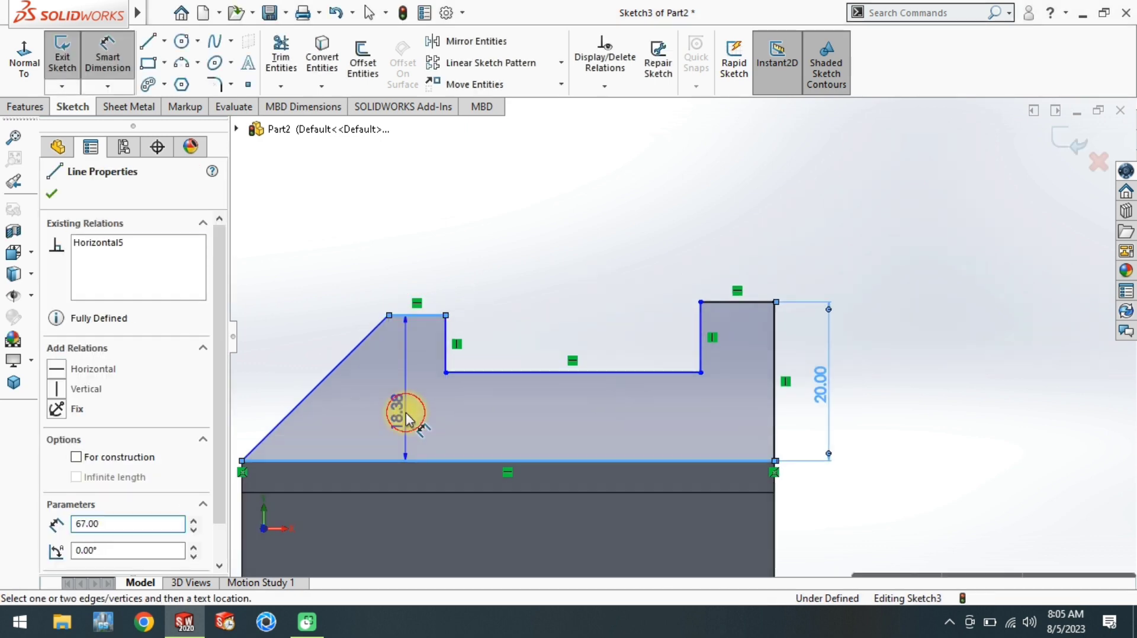
pyautogui.click(413, 418)
pyautogui.write('20')
pyautogui.press('Return')
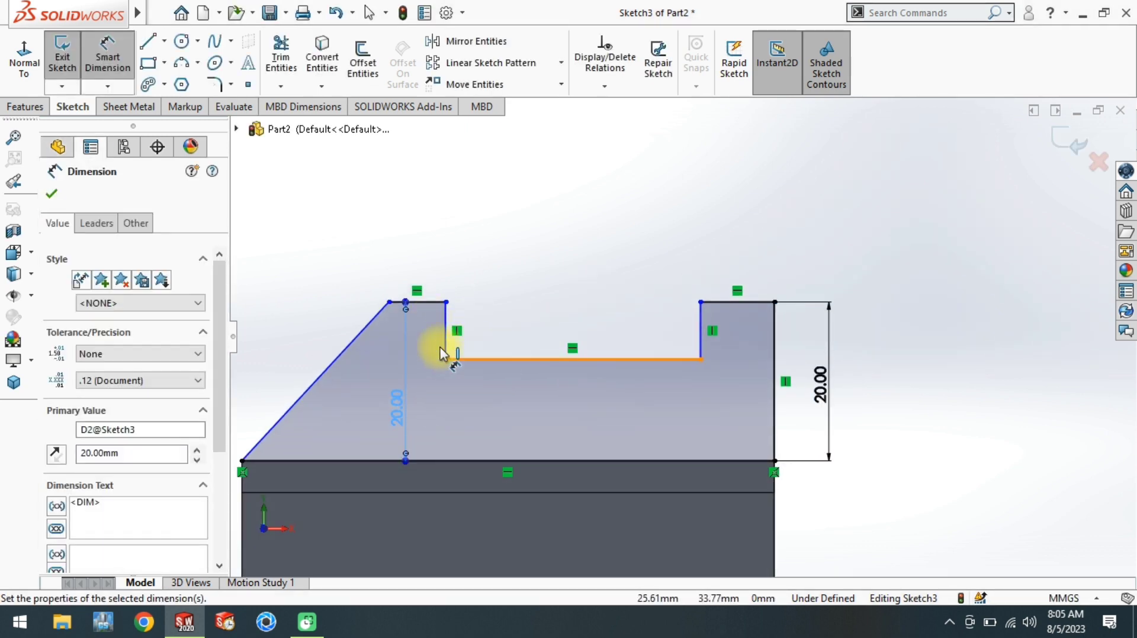
# - Dimension the notch's depth at 10 mm along its right side
pyautogui.click(681, 320)
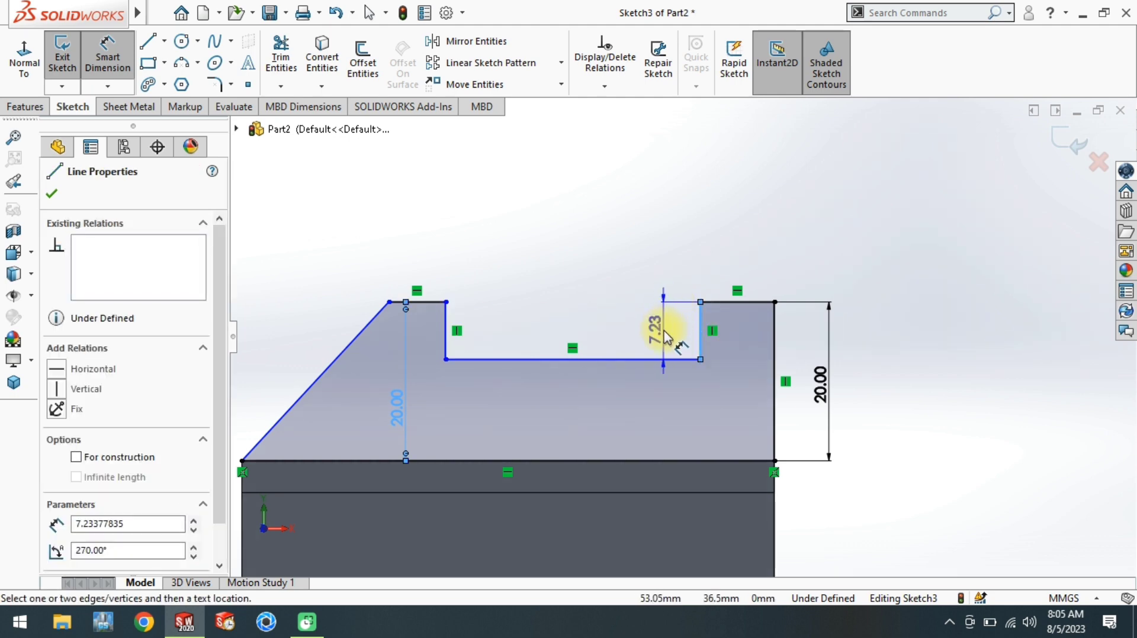
pyautogui.click(668, 340)
pyautogui.click(666, 340)
pyautogui.write('10')
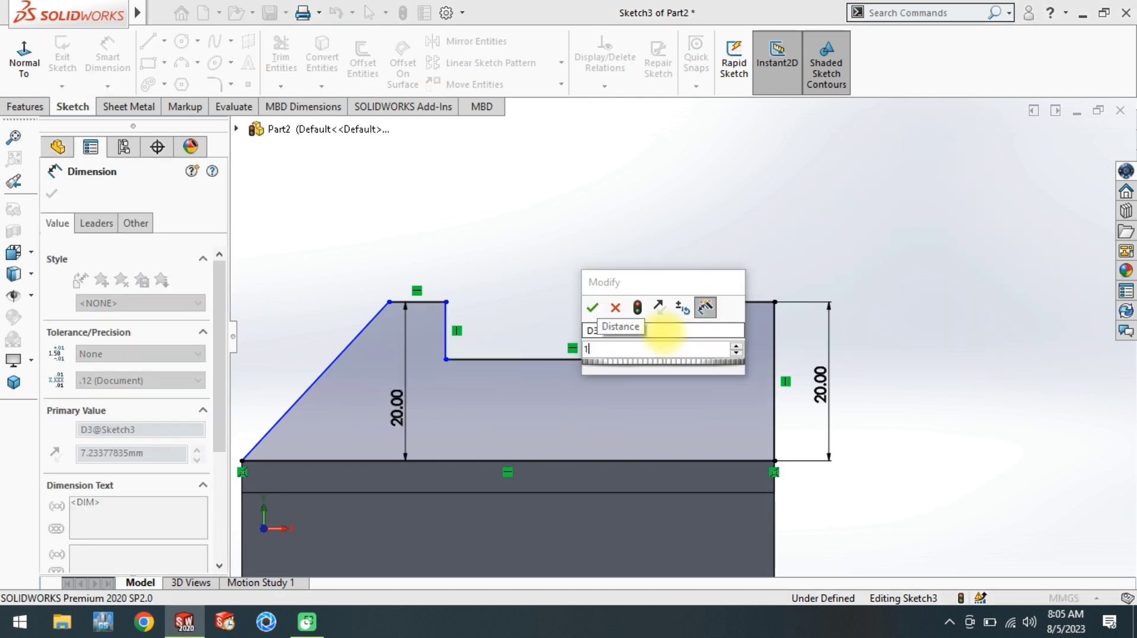
pyautogui.press('Return')
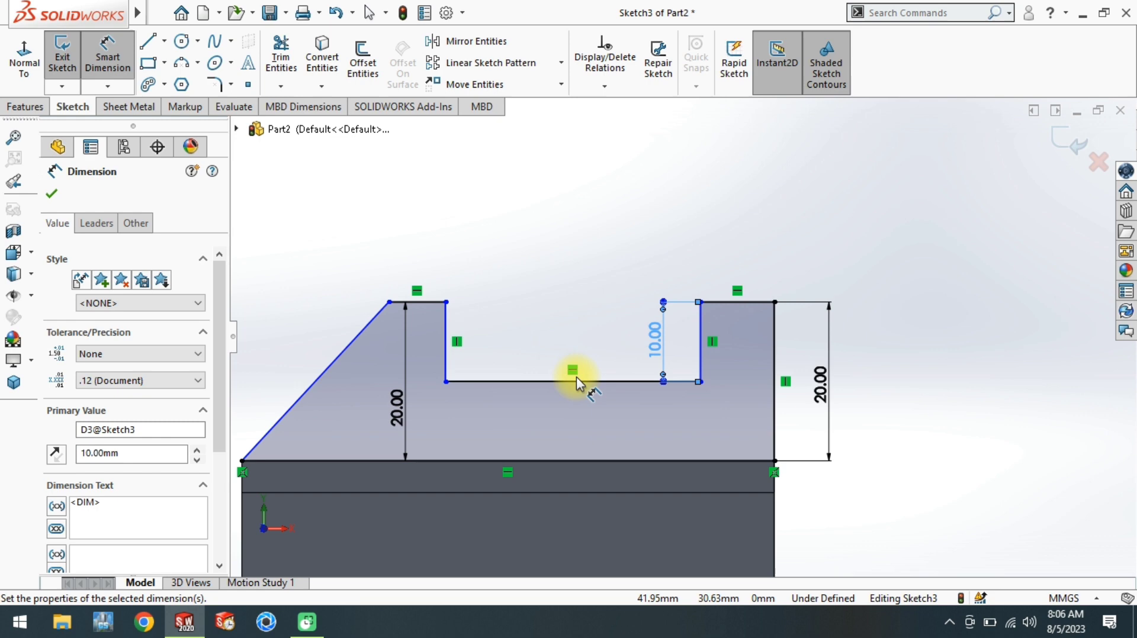
# - Dimension the two short top lines on either side of the notch at 10 mm each
pyautogui.click(738, 302)
pyautogui.click(742, 272)
pyautogui.write('100')
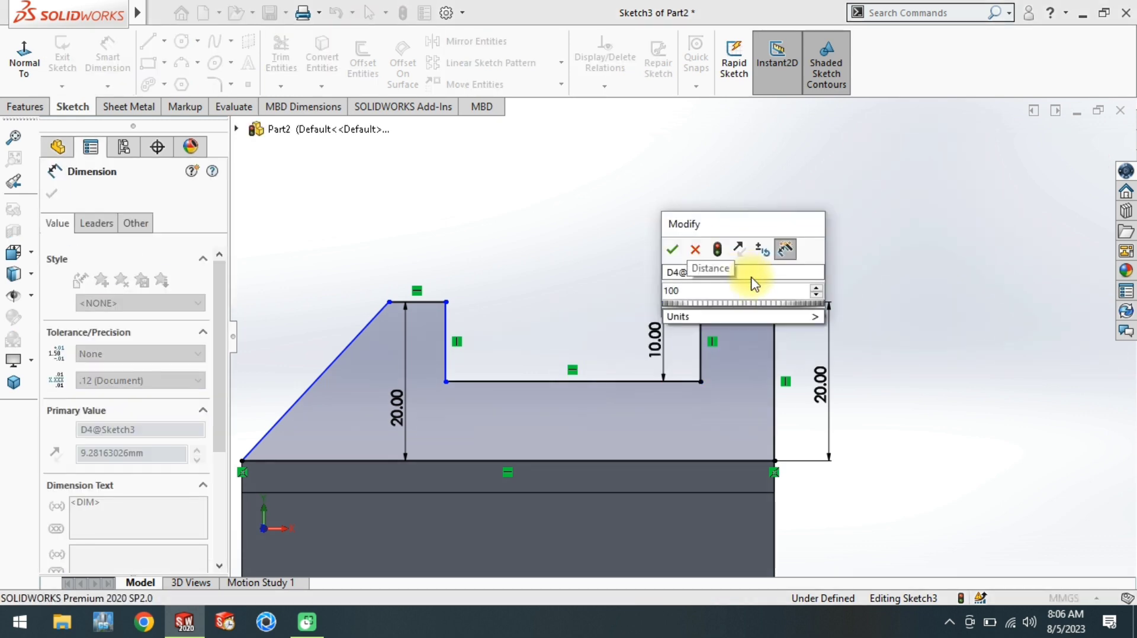
pyautogui.press('BackSpace')
pyautogui.press('Return')
pyautogui.click(413, 301)
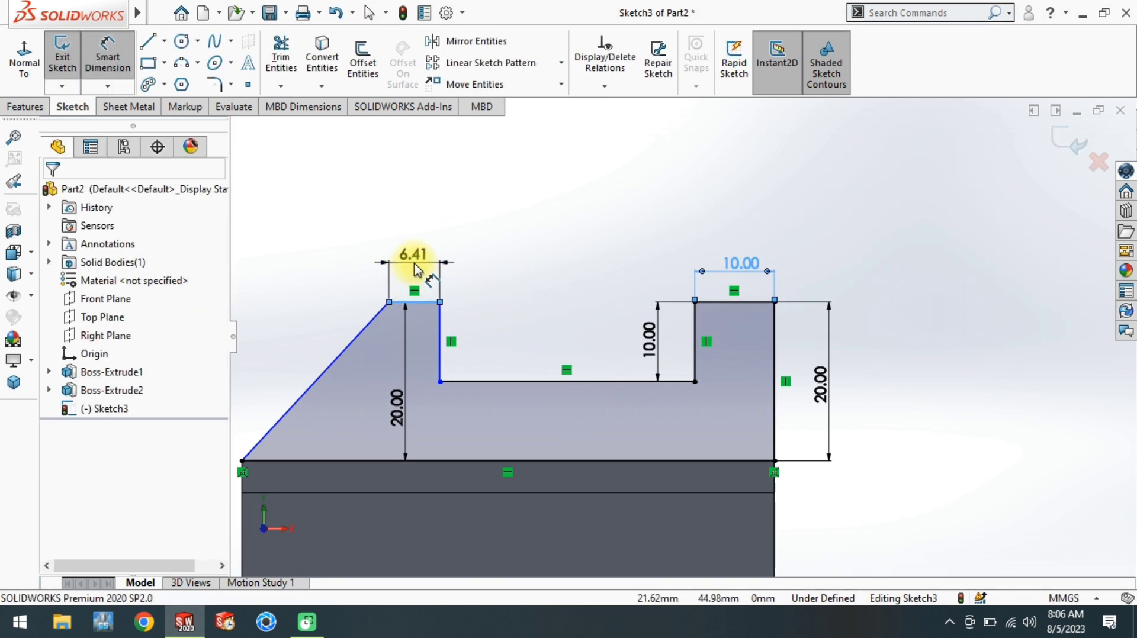
pyautogui.click(414, 266)
pyautogui.write('10')
pyautogui.press('Return')
# - Dimension the notch's bottom line at 32 mm wide
pyautogui.click(579, 382)
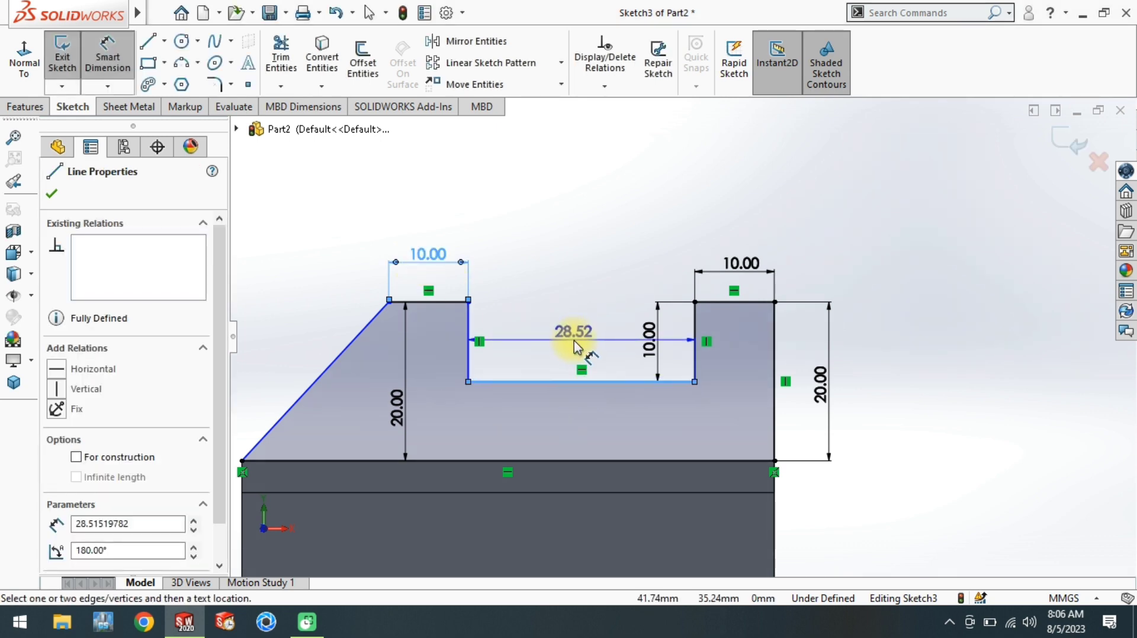
pyautogui.click(573, 340)
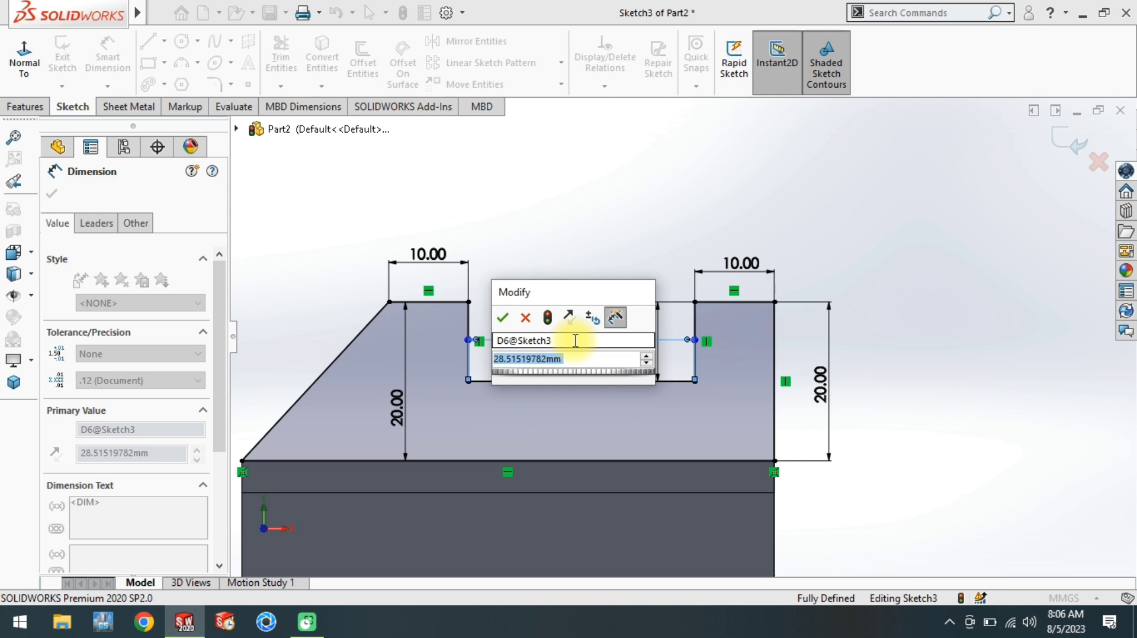
pyautogui.write('32')
pyautogui.press('Return')
pyautogui.scroll(3, 564, 362)
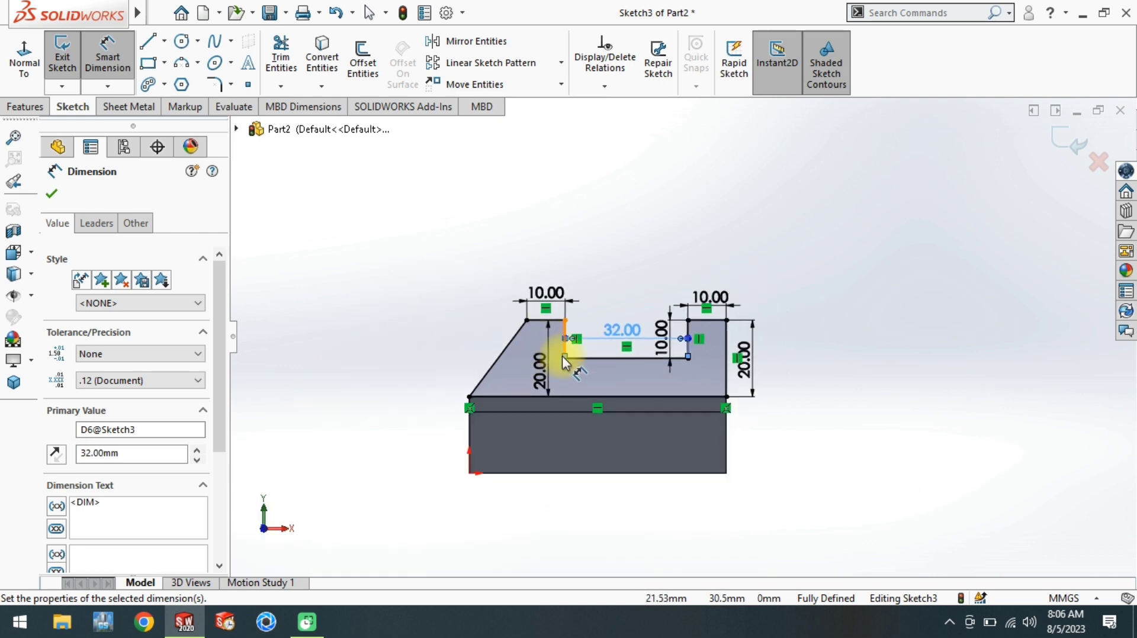
pyautogui.scroll(-4, 564, 362)
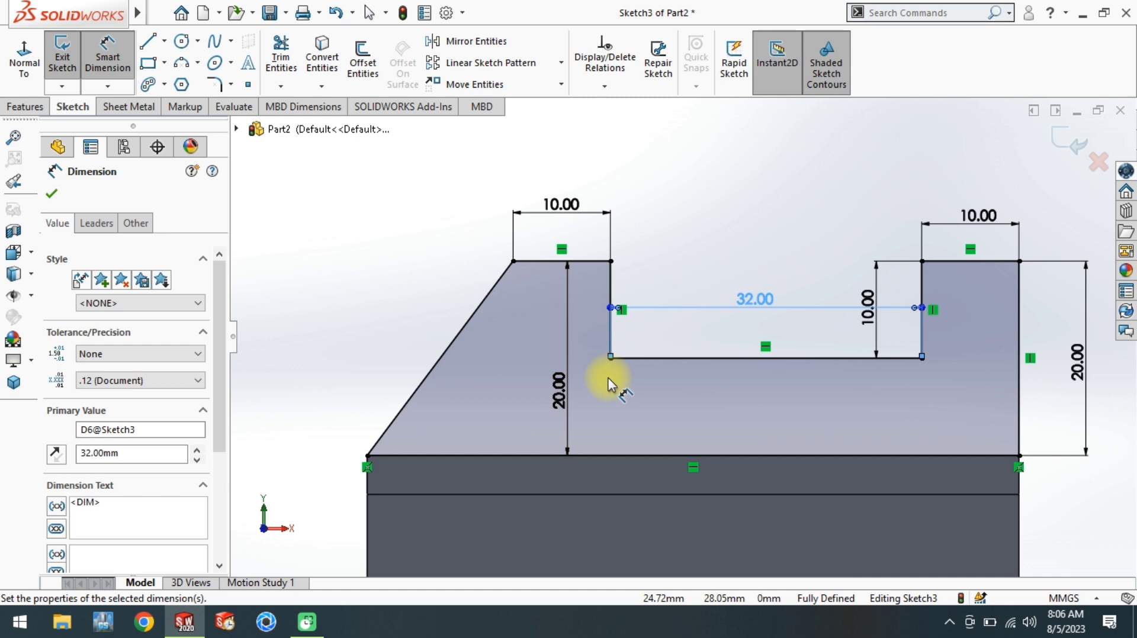
pyautogui.scroll(3, 551, 452)
pyautogui.scroll(-2, 653, 447)
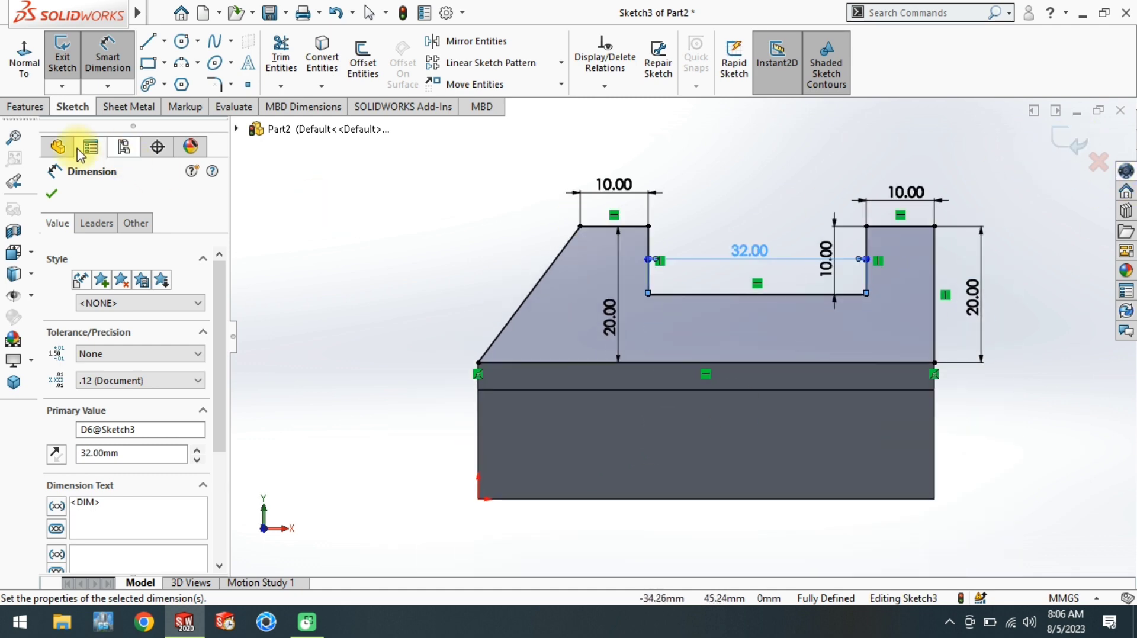
# - Extrude the notched profile as a boss back across the block with the Through All end condition, merged with the body
pyautogui.click(23, 107)
pyautogui.click(30, 60)
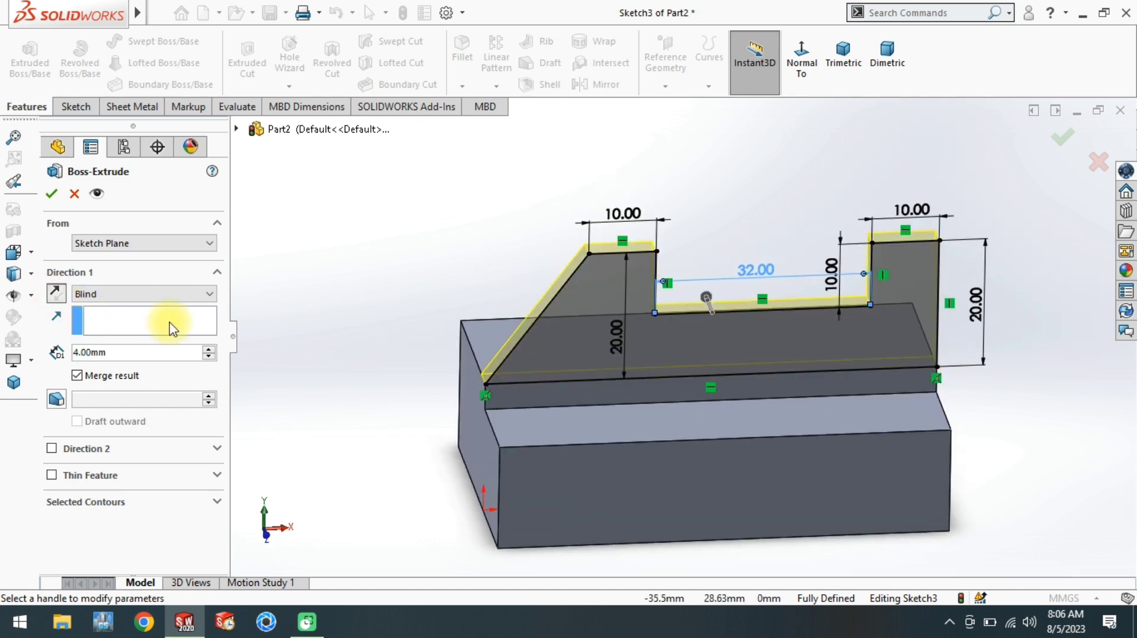
pyautogui.moveTo(494, 355); pyautogui.dragTo(620, 429, button='middle')
pyautogui.click(107, 295)
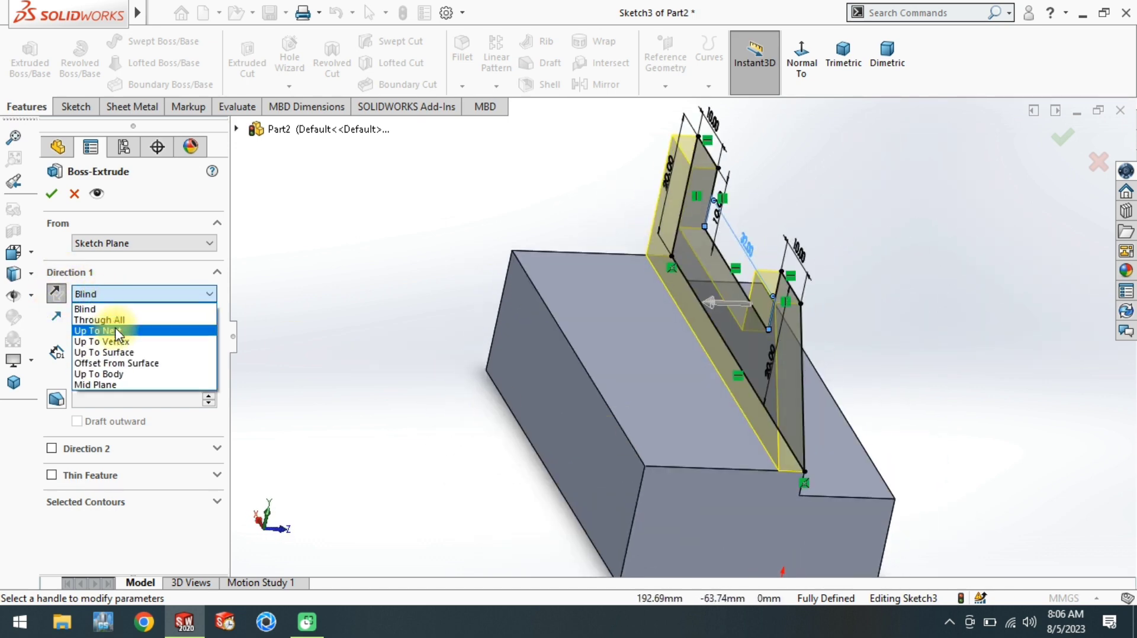
pyautogui.click(119, 320)
pyautogui.click(114, 294)
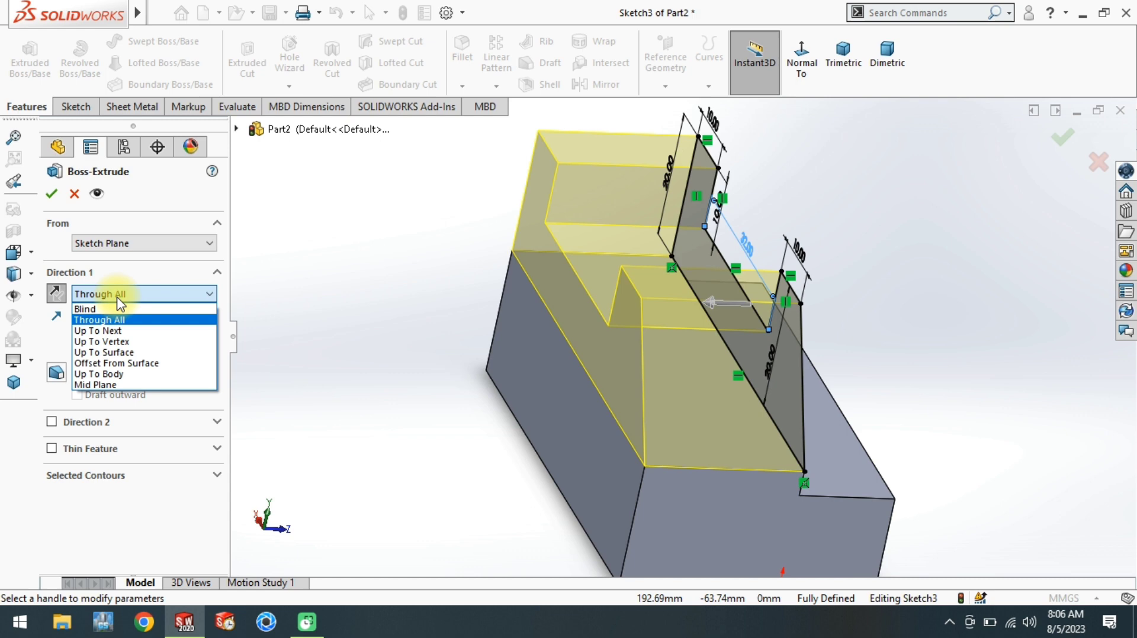
pyautogui.click(52, 194)
pyautogui.click(51, 193)
# - Set the base block's length dimension to 92 mm from its front face and rebuild the part
pyautogui.moveTo(292, 343); pyautogui.dragTo(499, 422, button='middle')
pyautogui.scroll(-4, 627, 431)
pyautogui.click(675, 478)
pyautogui.scroll(4, 633, 489)
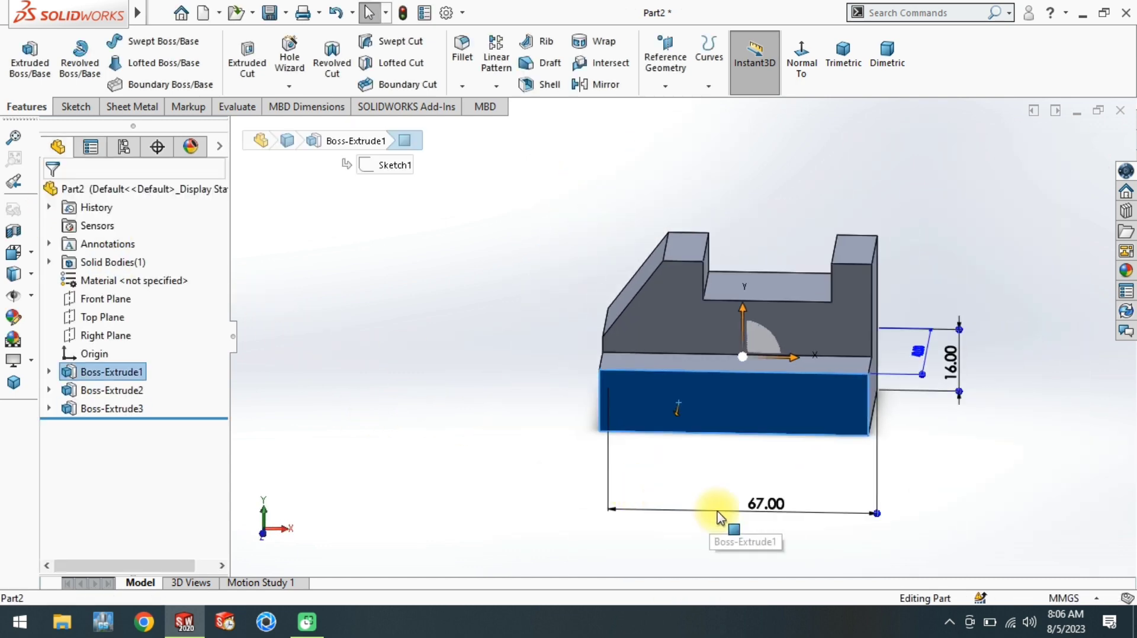
pyautogui.scroll(1, 717, 518)
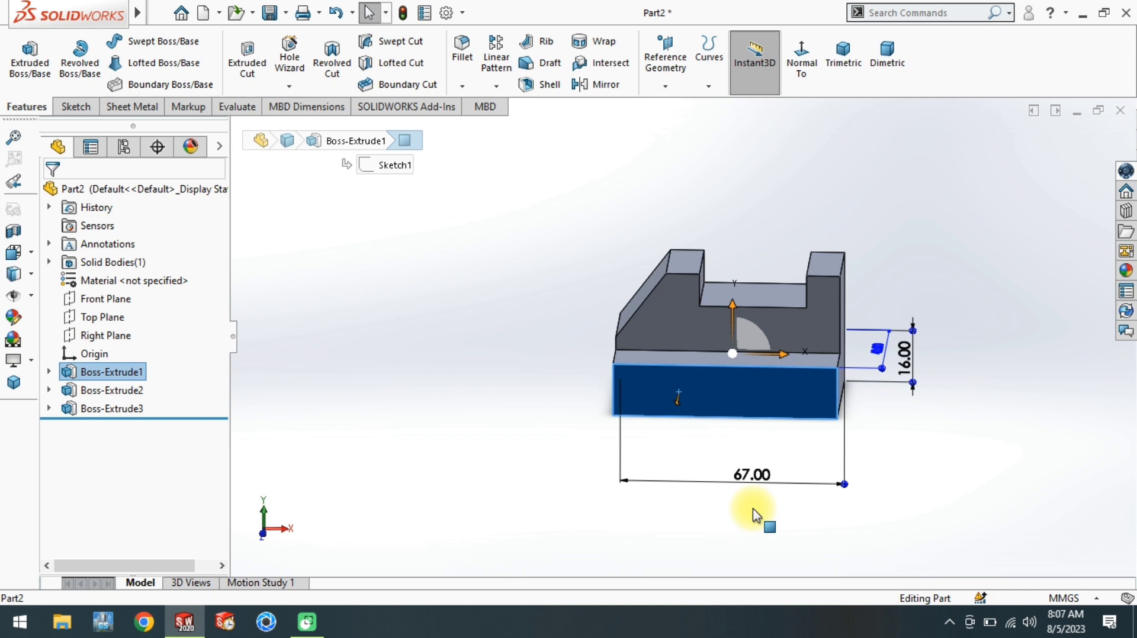
pyautogui.doubleClick(751, 476)
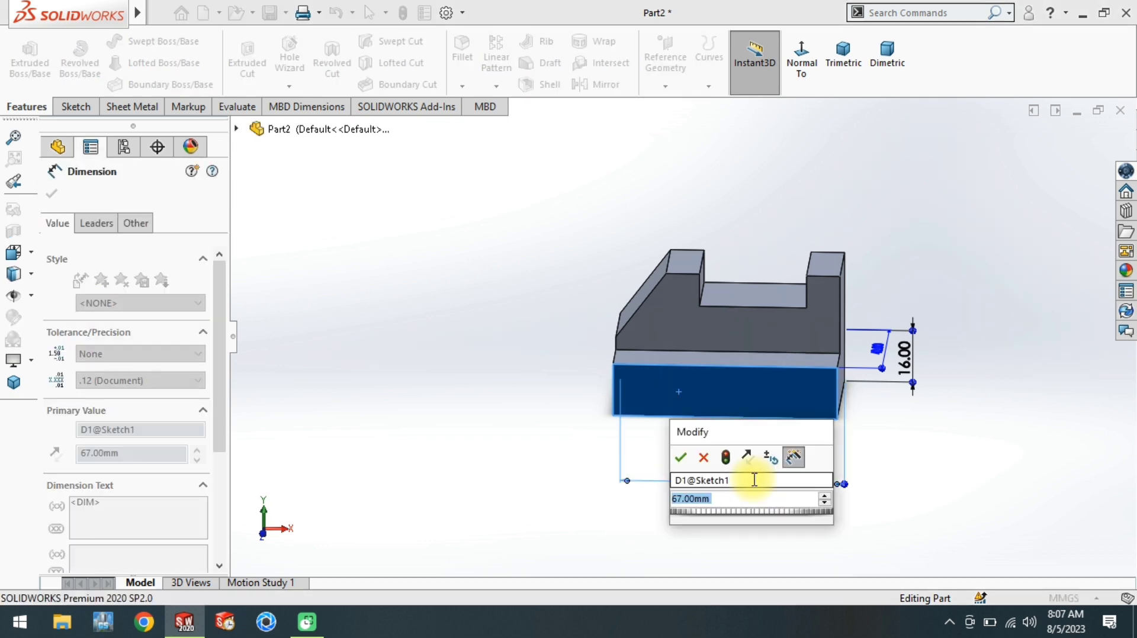
pyautogui.write('92')
pyautogui.click(680, 457)
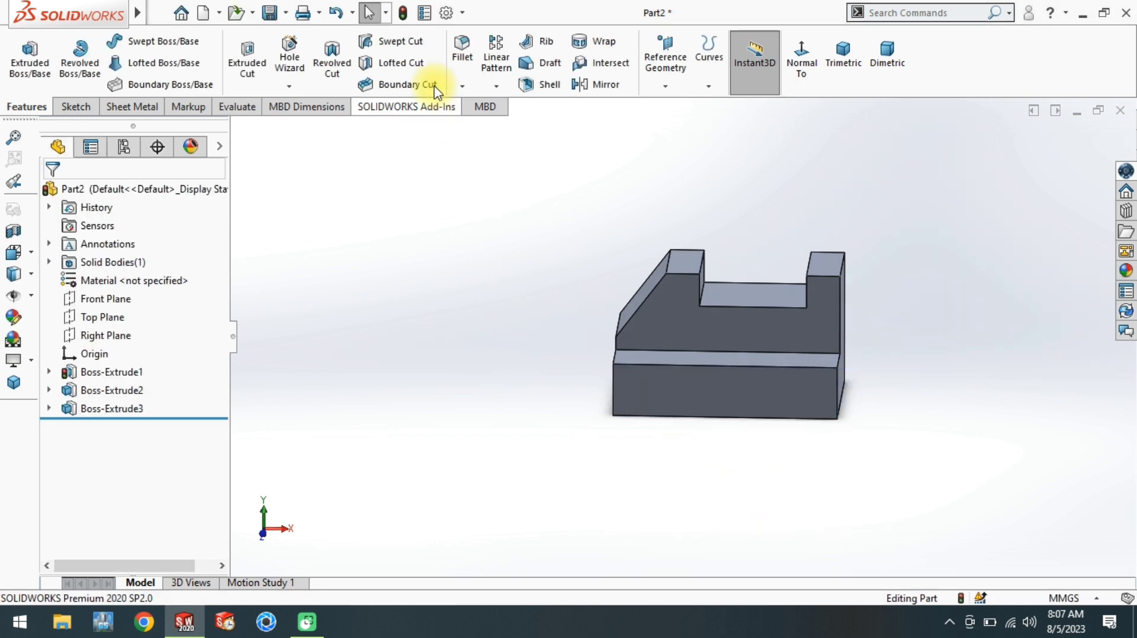
pyautogui.click(408, 13)
# - Save the finished part as 27a in the BOOK 1 folder
pyautogui.moveTo(801, 444); pyautogui.dragTo(624, 371, button='middle')
pyautogui.scroll(4, 680, 382)
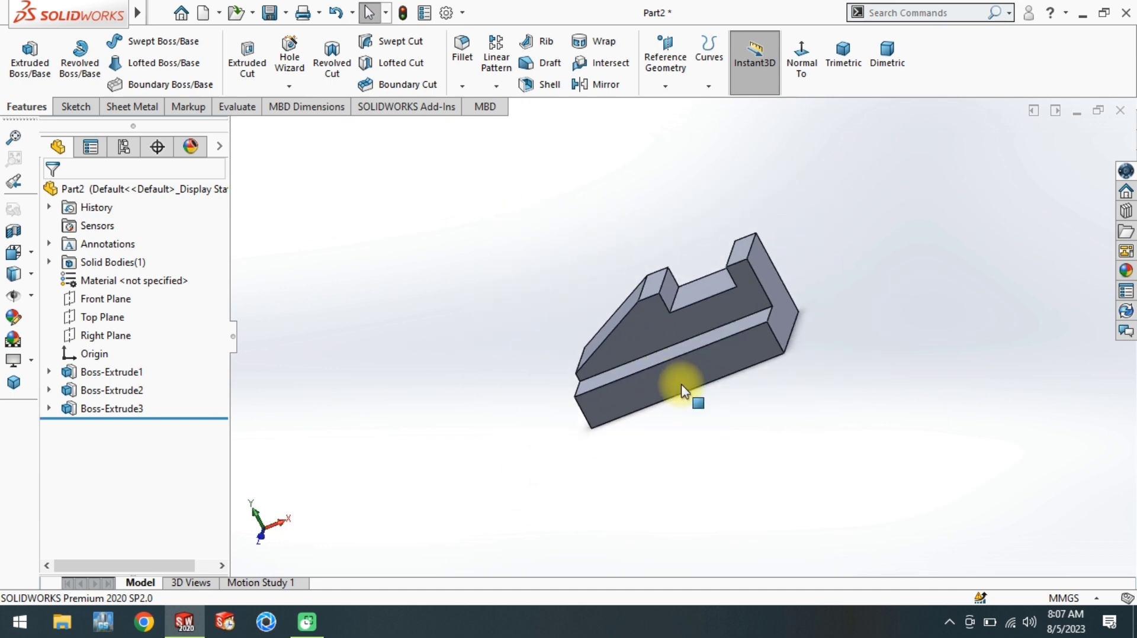
pyautogui.scroll(-2, 692, 397)
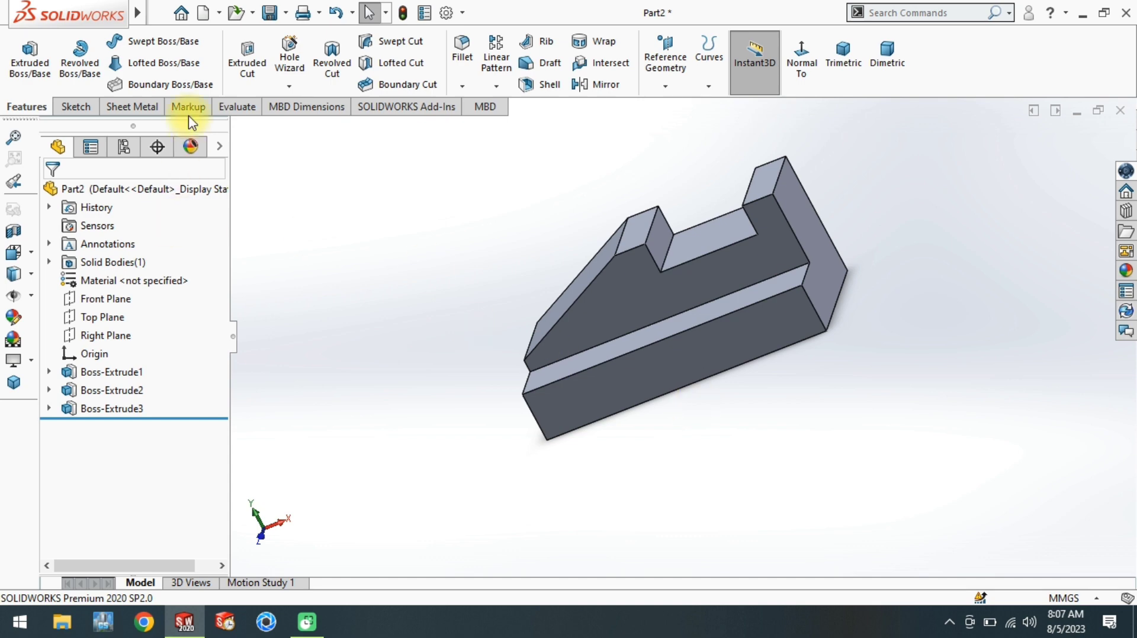
pyautogui.click(13, 382)
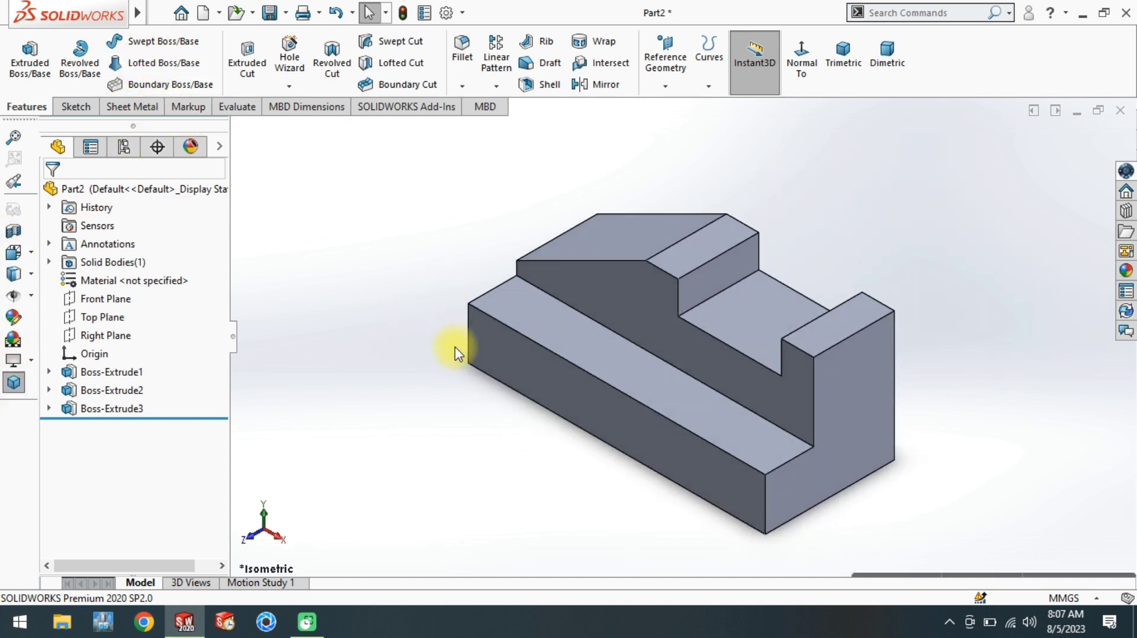
pyautogui.hotkey('ctrl', 's')
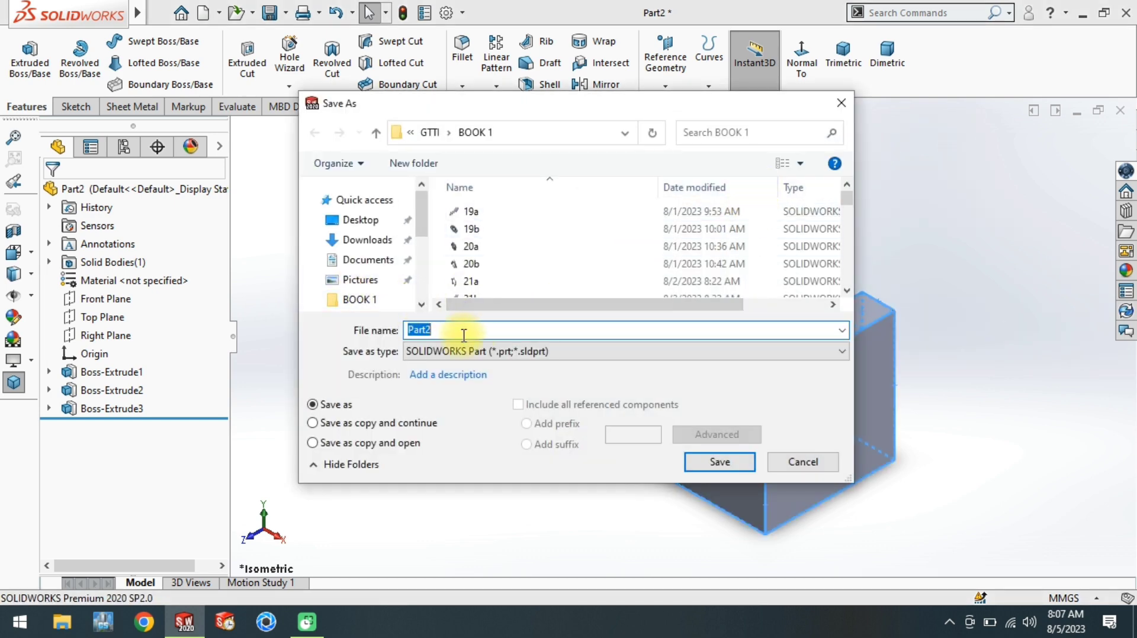
pyautogui.write('2')
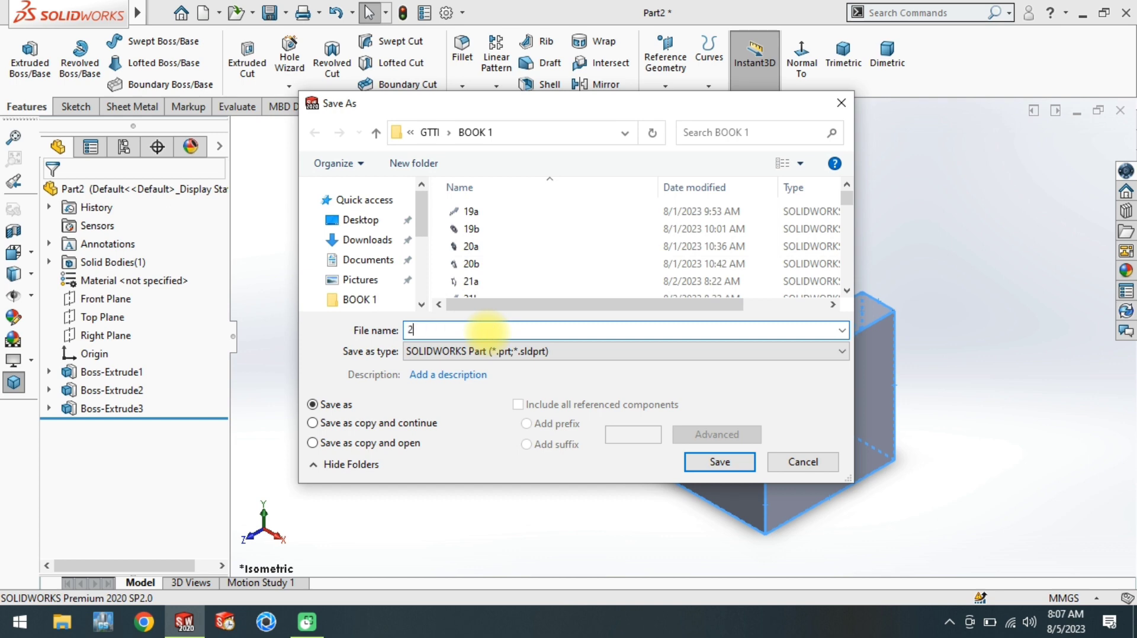
pyautogui.write('7a')
pyautogui.press('Return')
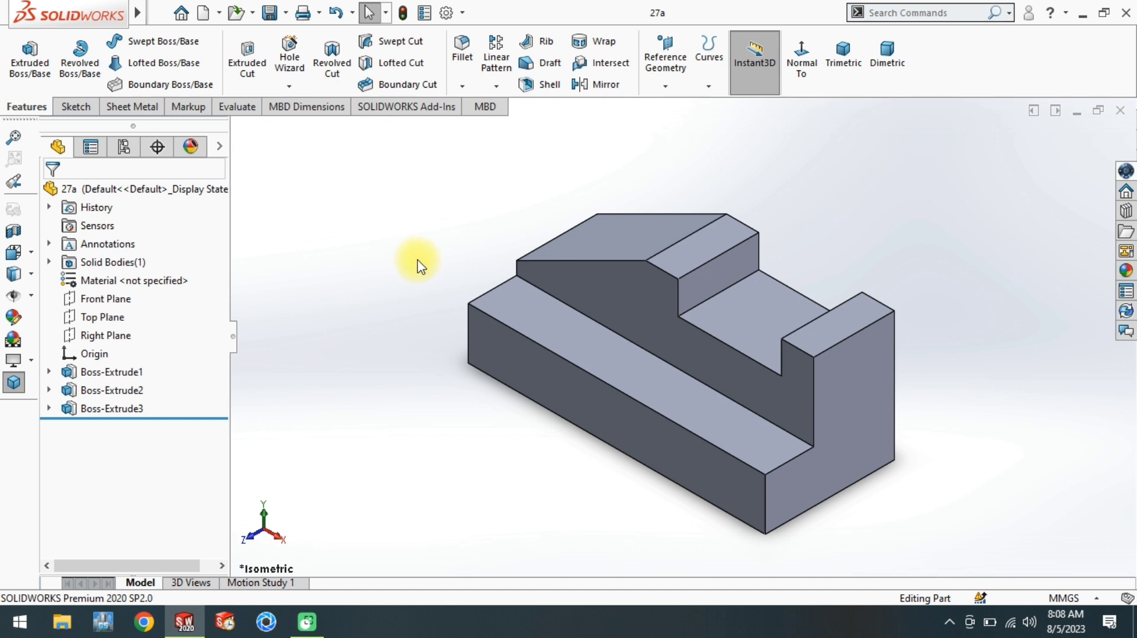
# - Create a new part and start a sketch on the Front Plane
pyautogui.hotkey('ctrl', 'n')
pyautogui.doubleClick(426, 340)
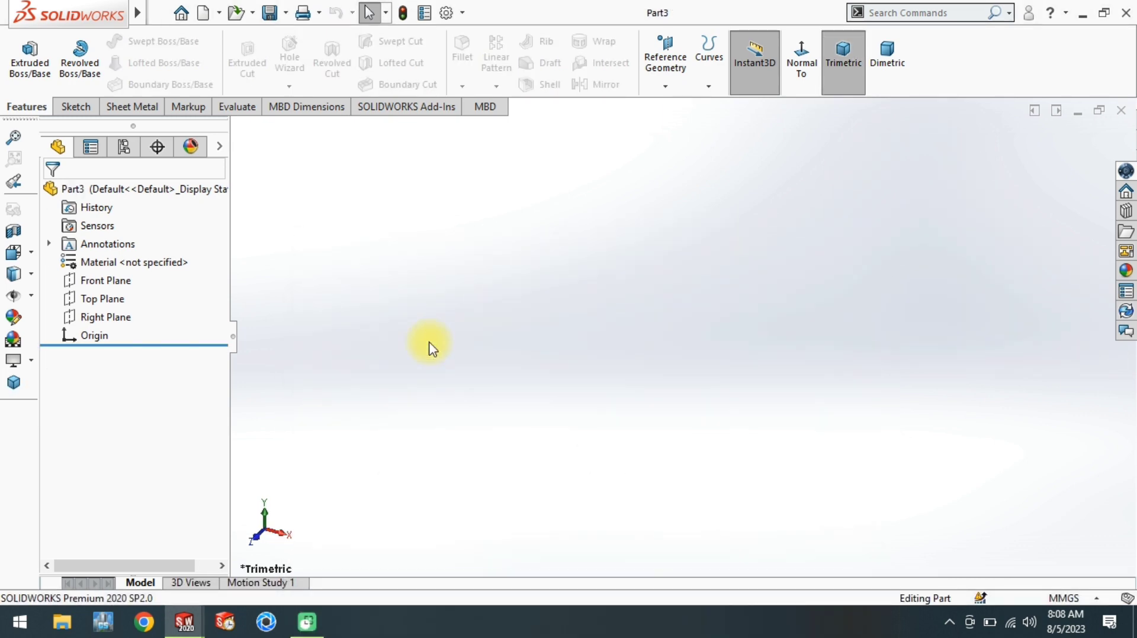
pyautogui.click(105, 280)
pyautogui.click(190, 253)
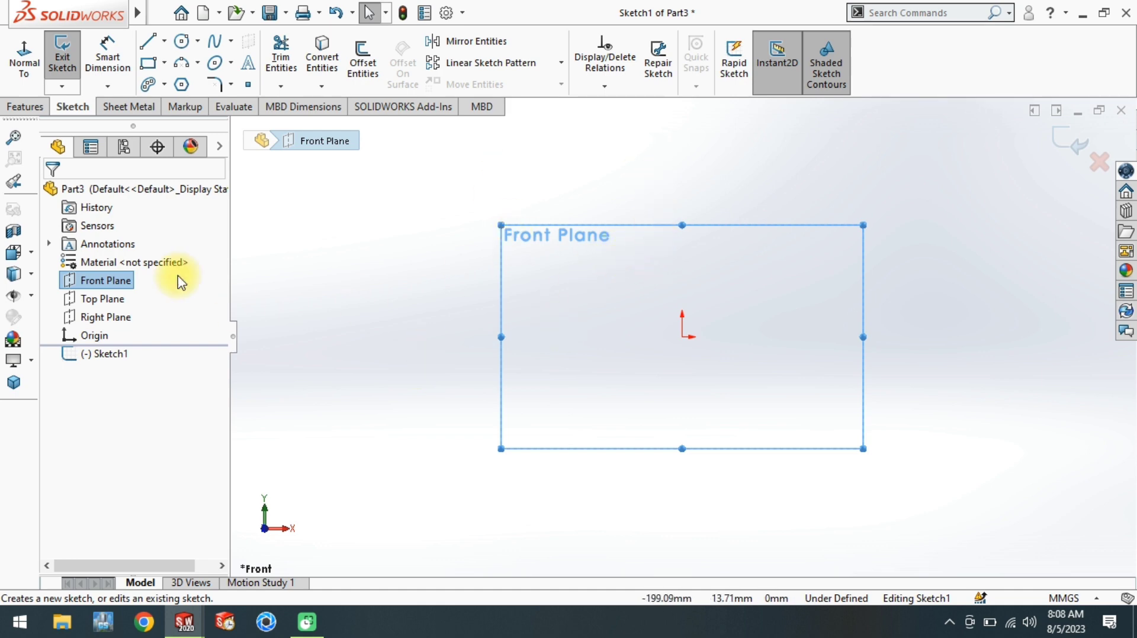
# - Sketch a corner rectangle about 60 mm wide, extending up and to the right from the origin
pyautogui.click(148, 62)
pyautogui.click(682, 337)
pyautogui.click(807, 291)
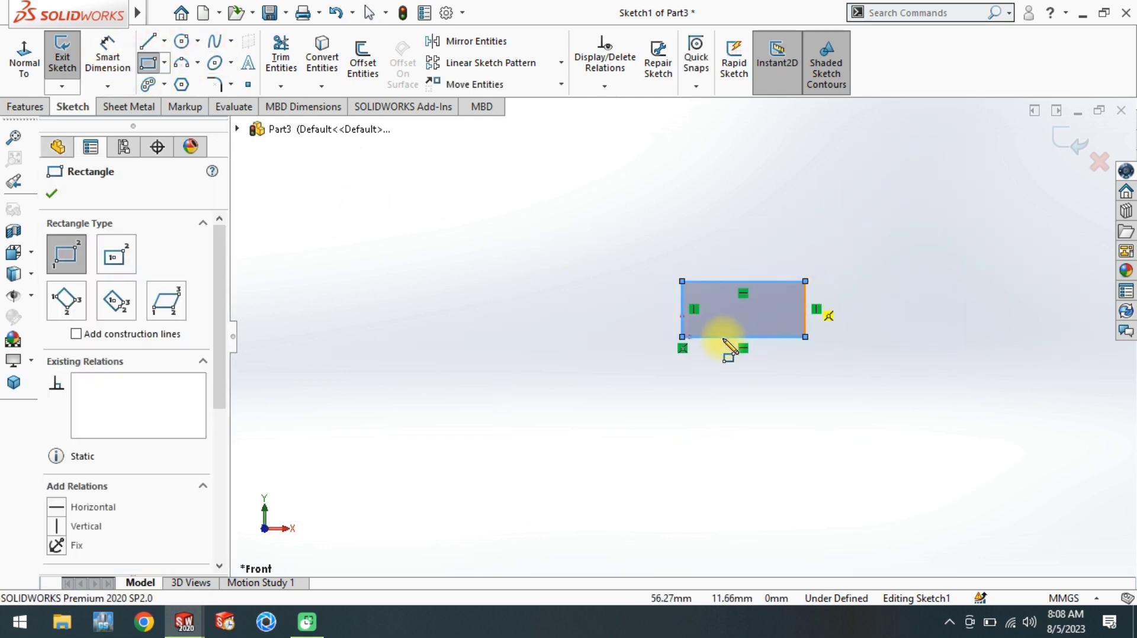
# - Dimension the rectangle's bottom line at 25 mm
pyautogui.click(13, 382)
pyautogui.scroll(4, 699, 328)
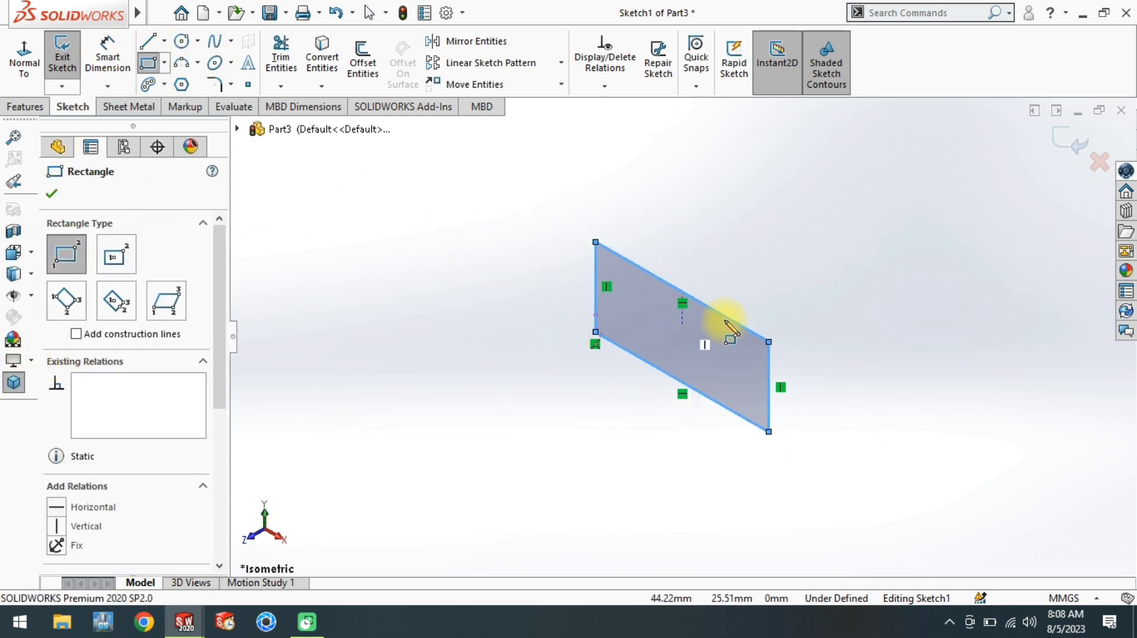
pyautogui.scroll(-2, 728, 327)
pyautogui.click(108, 57)
pyautogui.scroll(2, 690, 453)
pyautogui.scroll(-1, 695, 441)
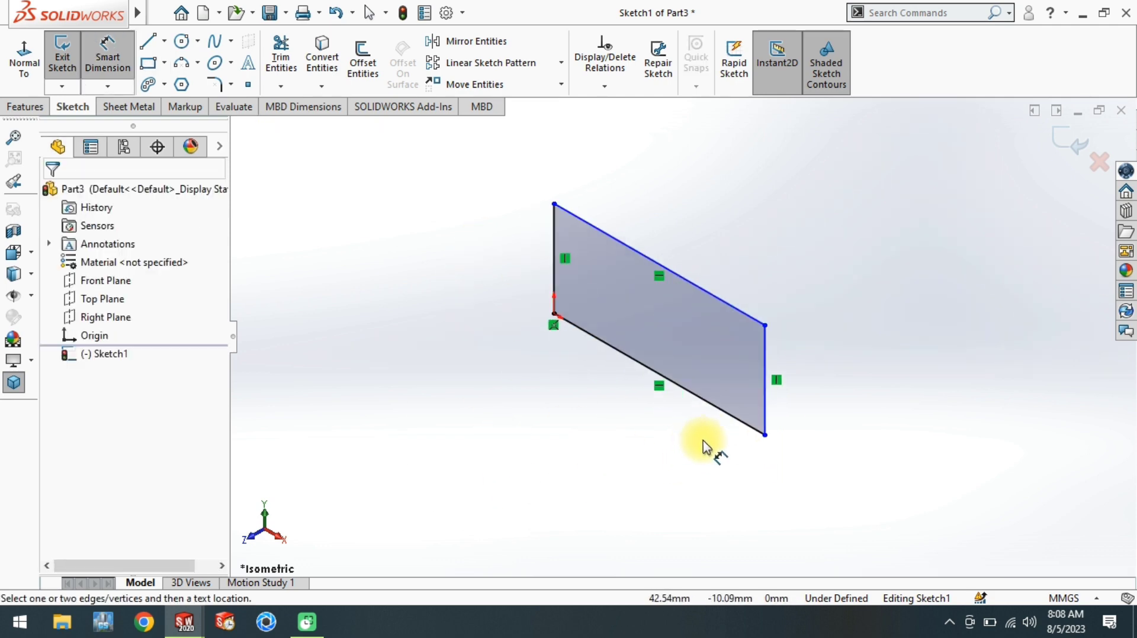
pyautogui.click(663, 381)
pyautogui.click(651, 419)
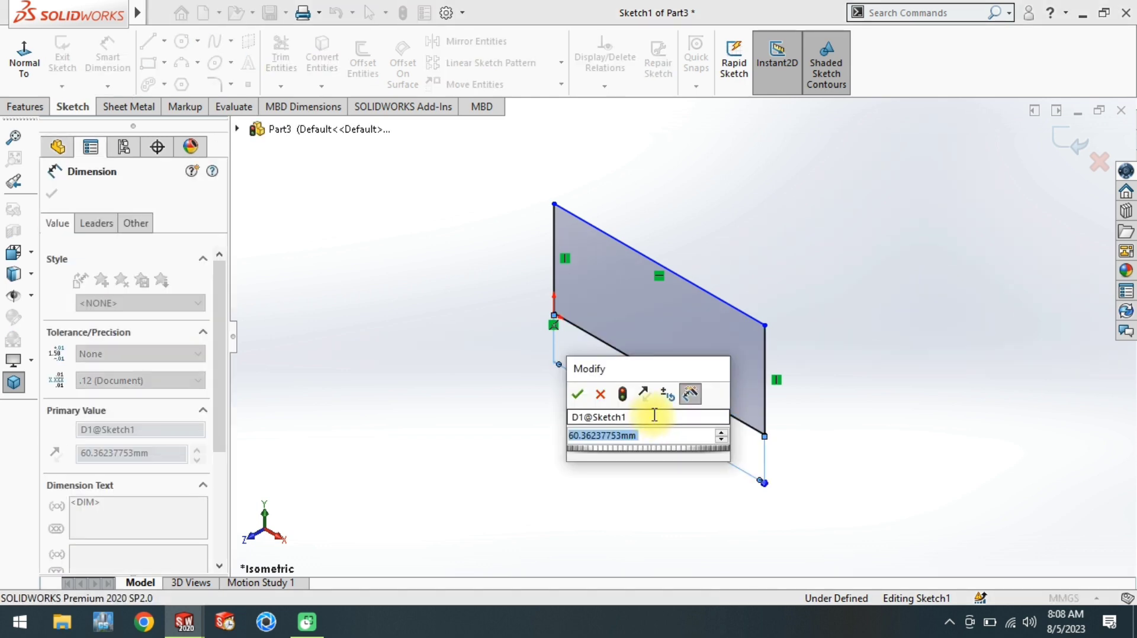
pyautogui.write('25')
pyautogui.press('Return')
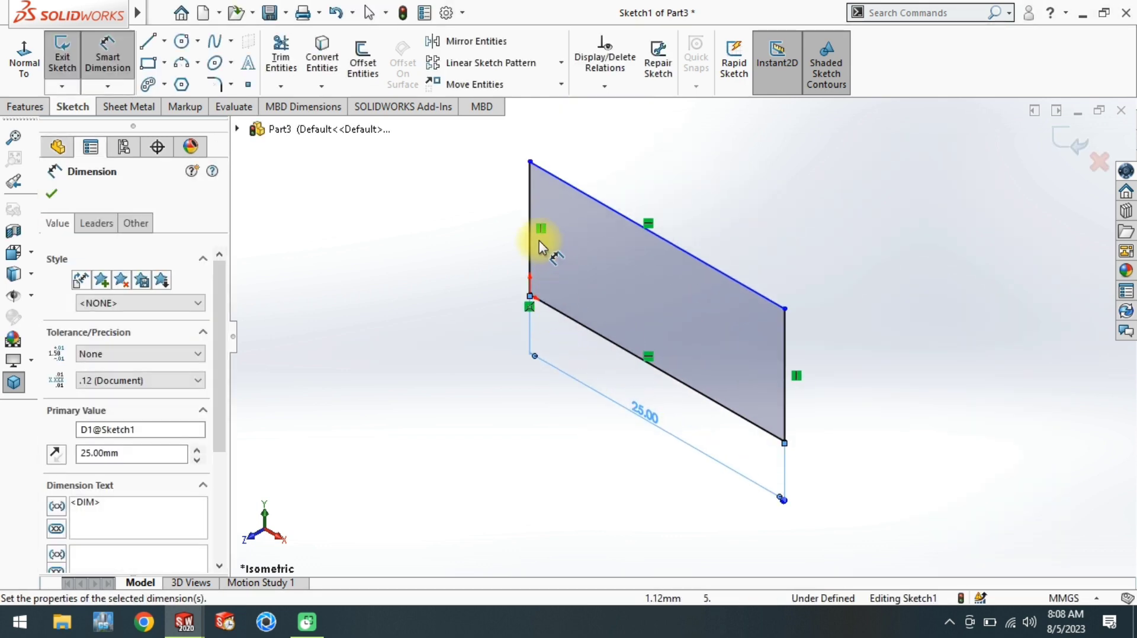
# - Dimension the rectangle's left vertical line at 20 mm
pyautogui.click(530, 235)
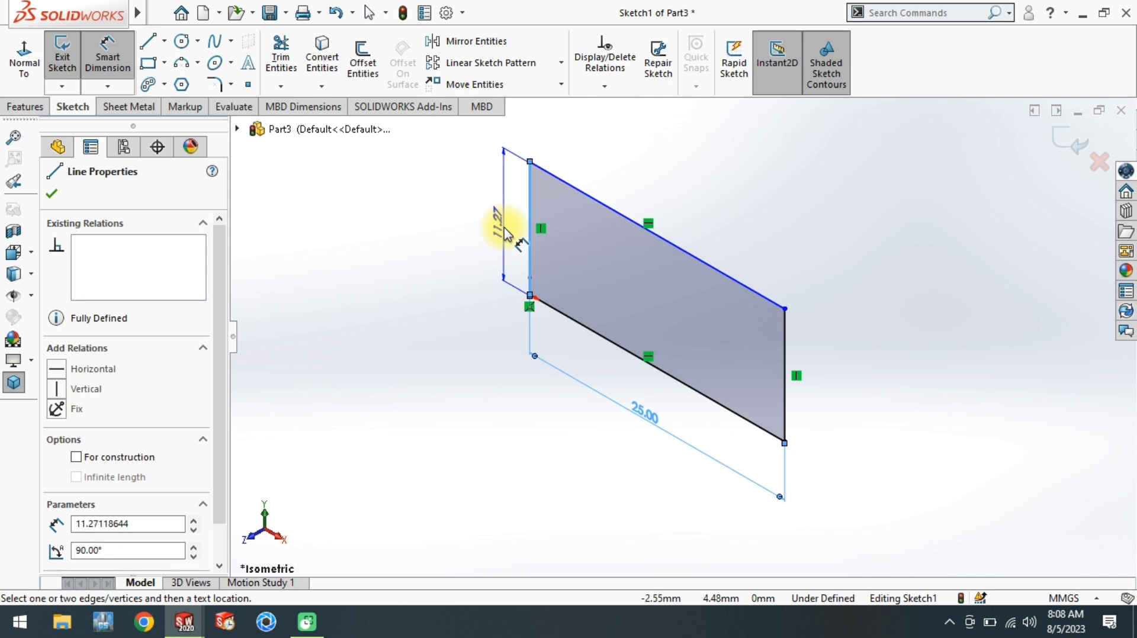
pyautogui.click(504, 233)
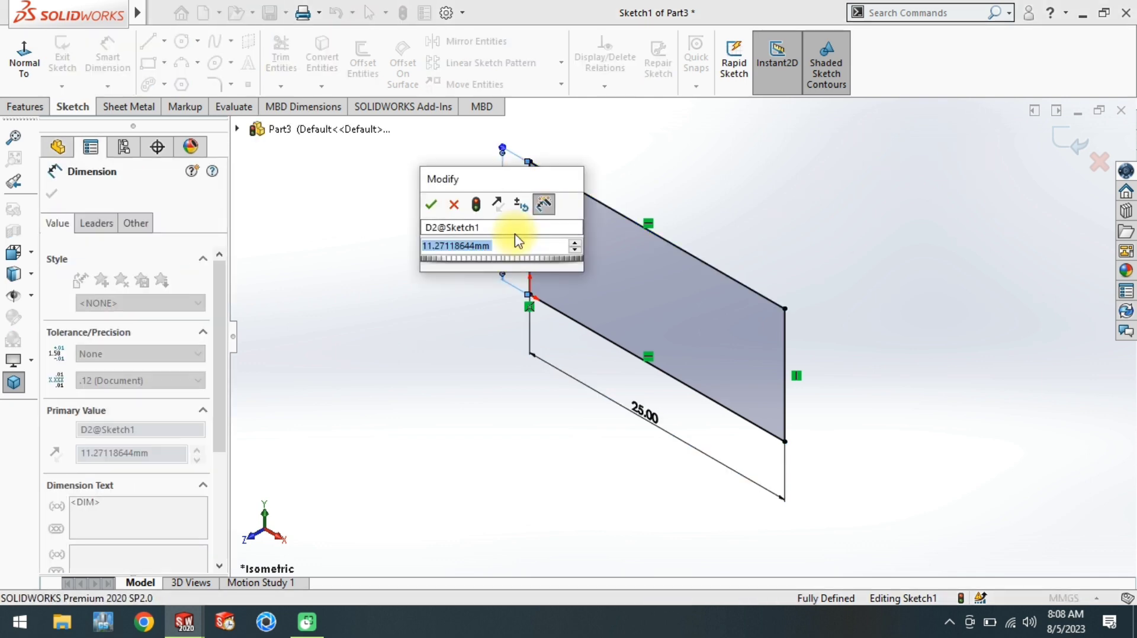
pyautogui.write('20')
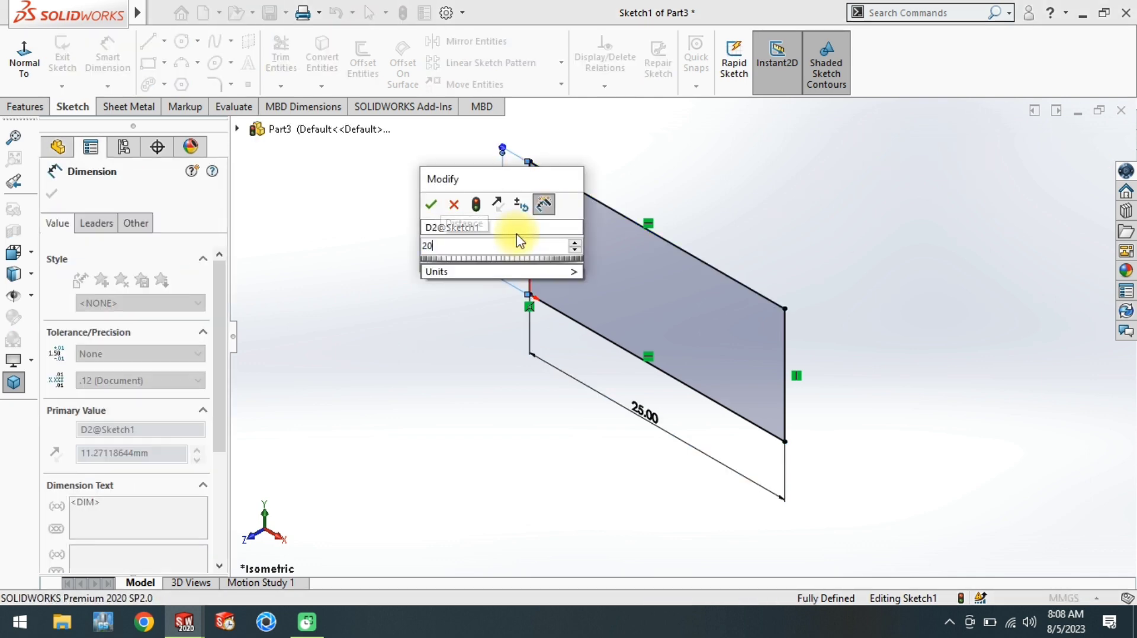
pyautogui.press('Return')
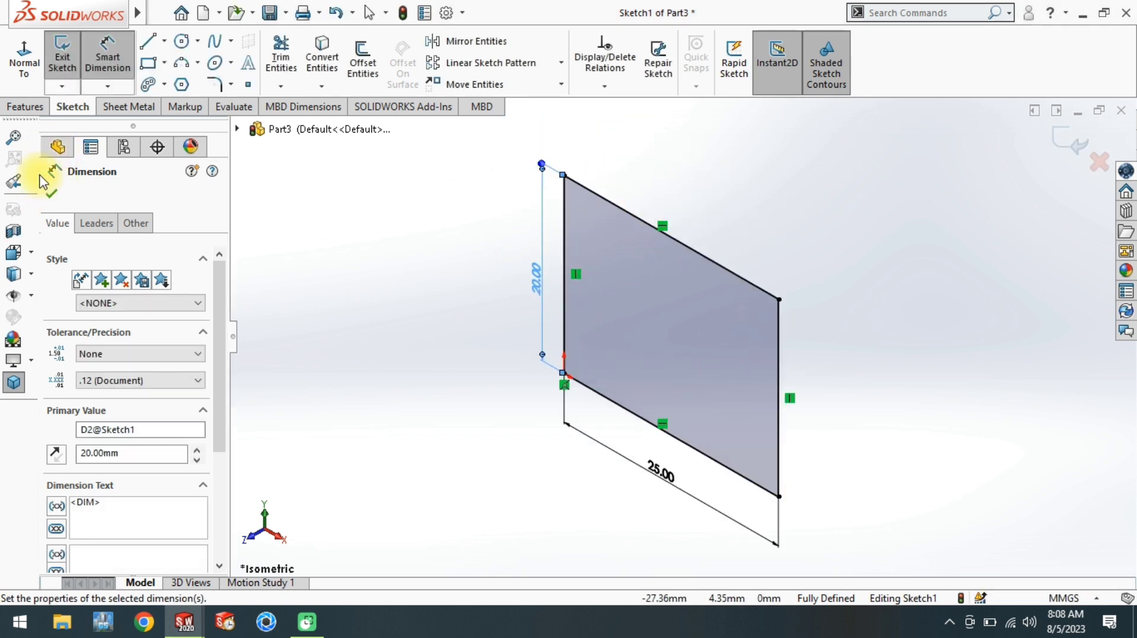
# - Extrude the rectangle as a blind boss with a depth of 22 mm
pyautogui.click(24, 107)
pyautogui.click(29, 63)
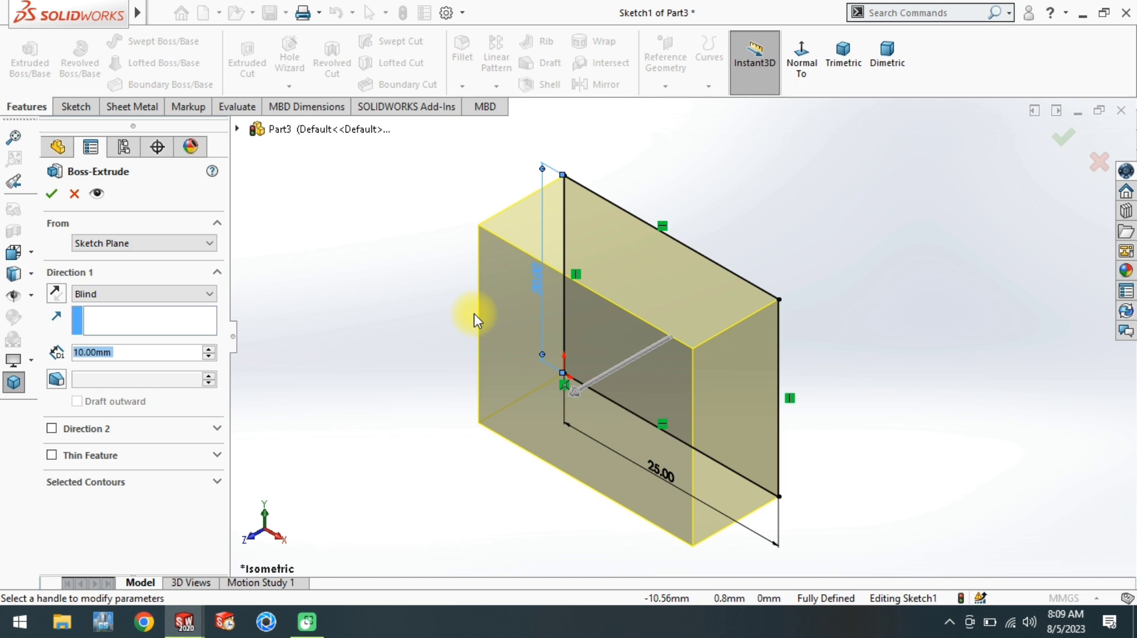
pyautogui.write('25')
pyautogui.press('Return')
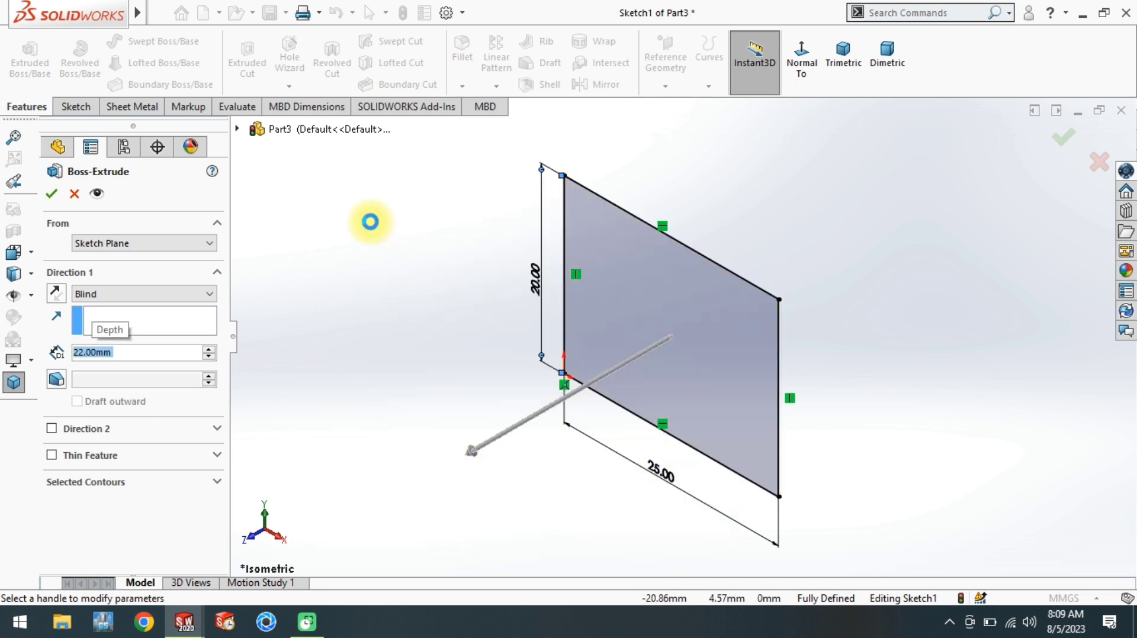
pyautogui.click(368, 229)
# - Start a new sketch on the block's front face and view it straight on
pyautogui.scroll(-4, 495, 393)
pyautogui.scroll(5, 617, 392)
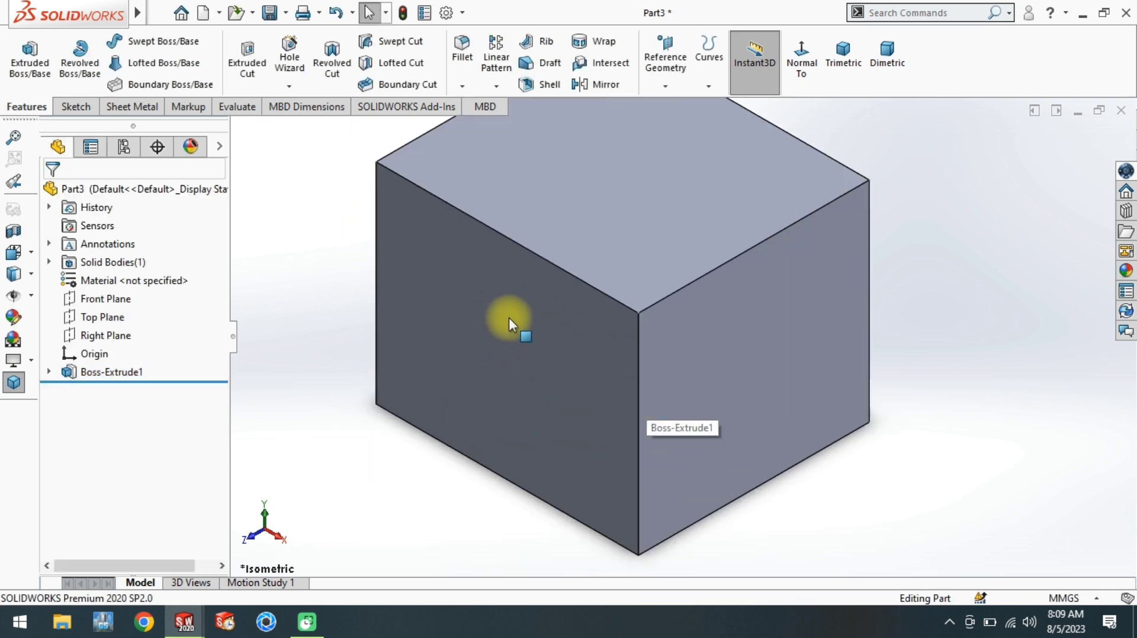
pyautogui.scroll(-3, 509, 324)
pyautogui.click(621, 311)
pyautogui.click(666, 287)
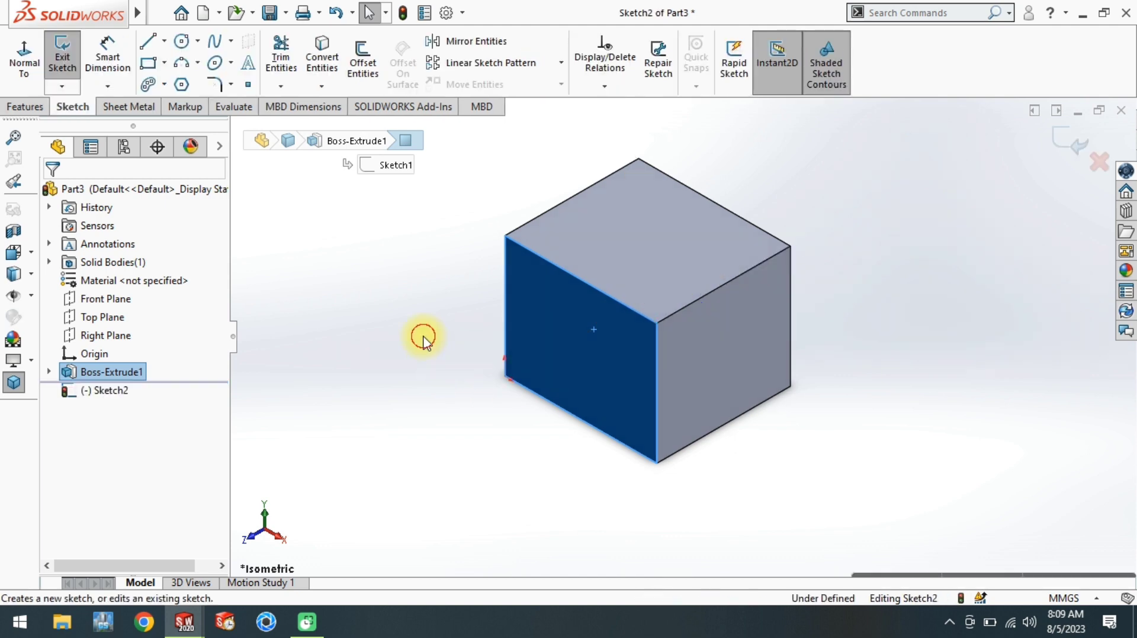
pyautogui.scroll(-3, 614, 356)
pyautogui.scroll(4, 615, 357)
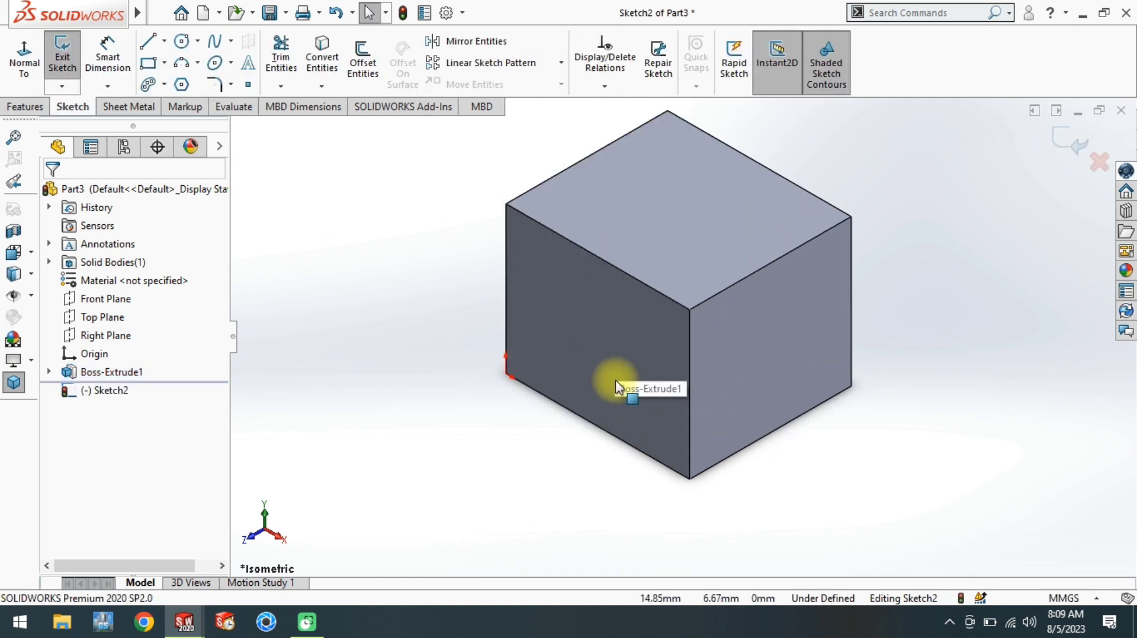
pyautogui.click(23, 59)
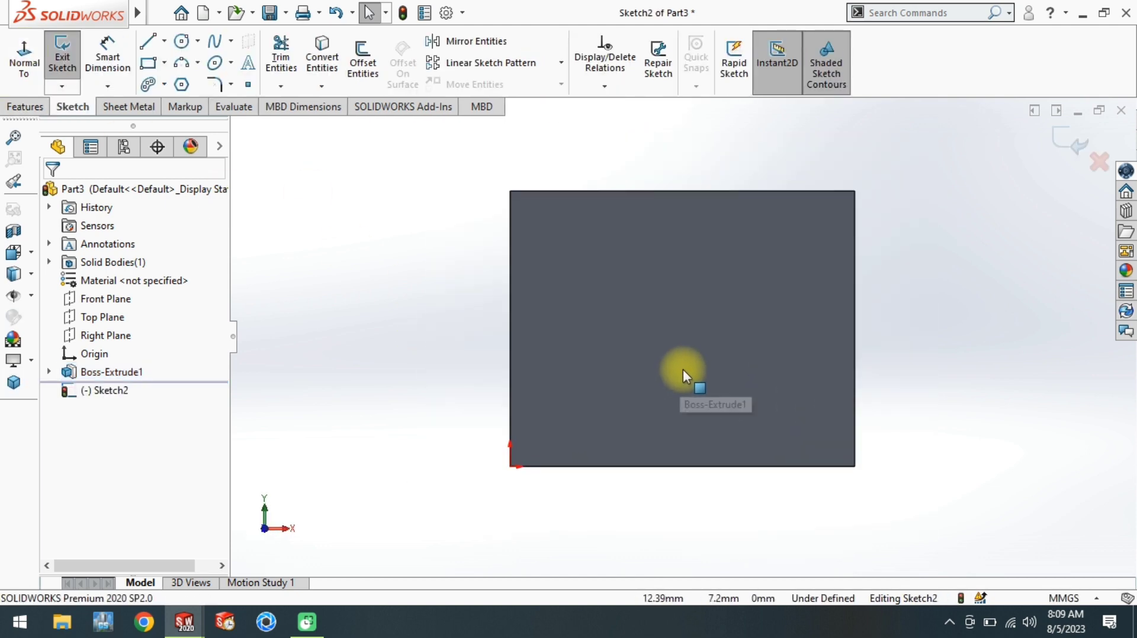
pyautogui.scroll(1, 684, 375)
# - Sketch a closed profile: vertical line down from the top edge, short horizontal line, slope down to the right edge, returning through the upper-right corner
pyautogui.click(148, 41)
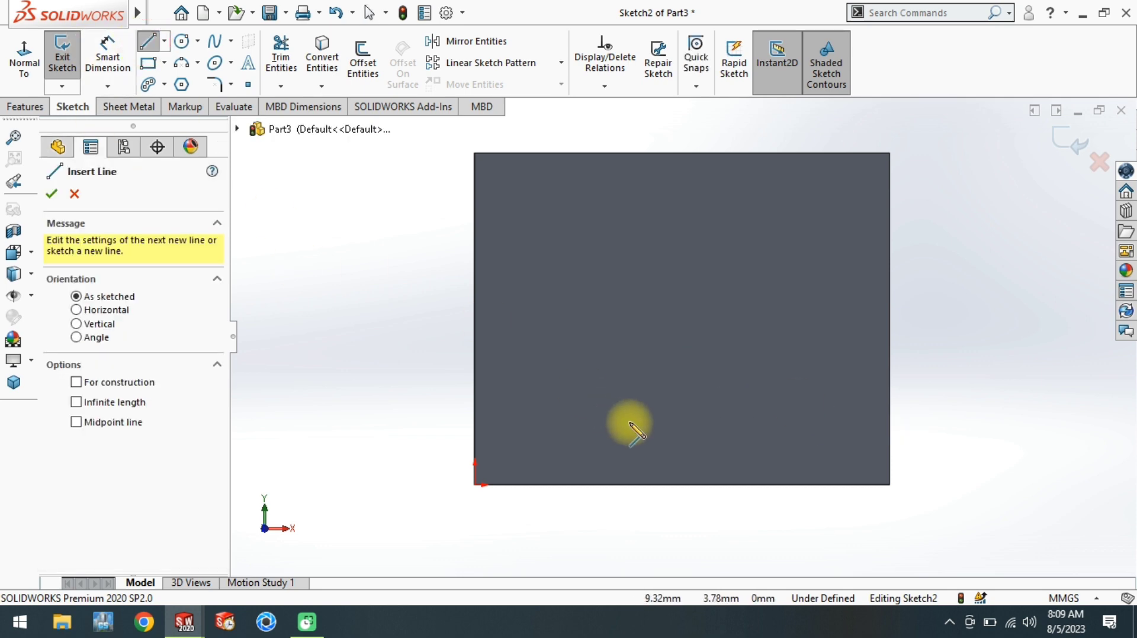
pyautogui.click(636, 154)
pyautogui.click(636, 362)
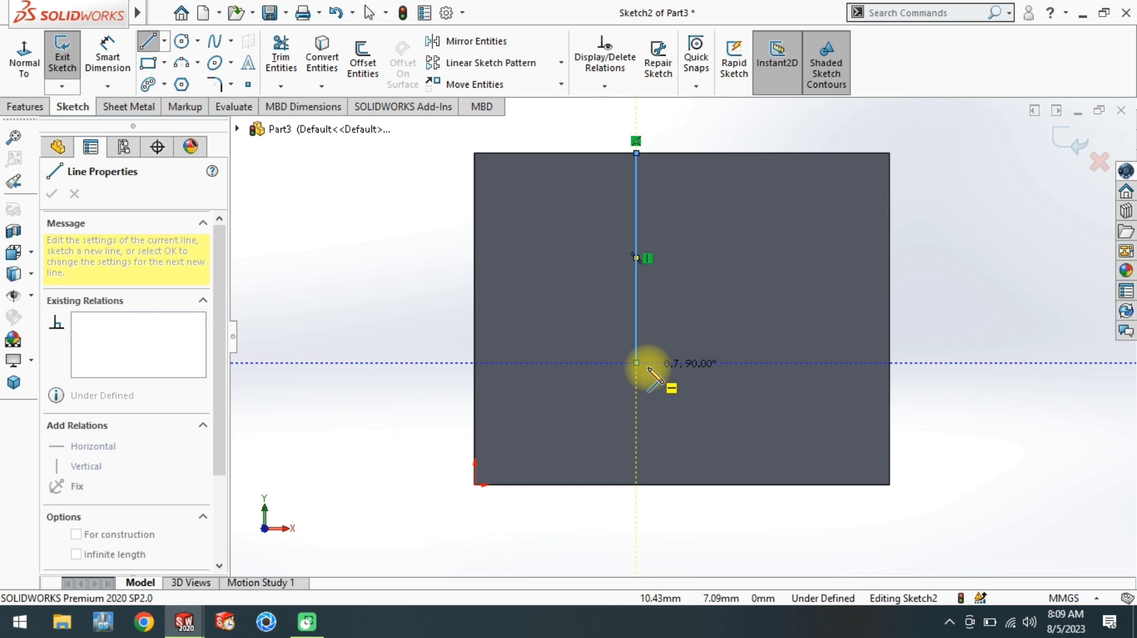
pyautogui.doubleClick(718, 362)
pyautogui.click(718, 362)
pyautogui.click(889, 410)
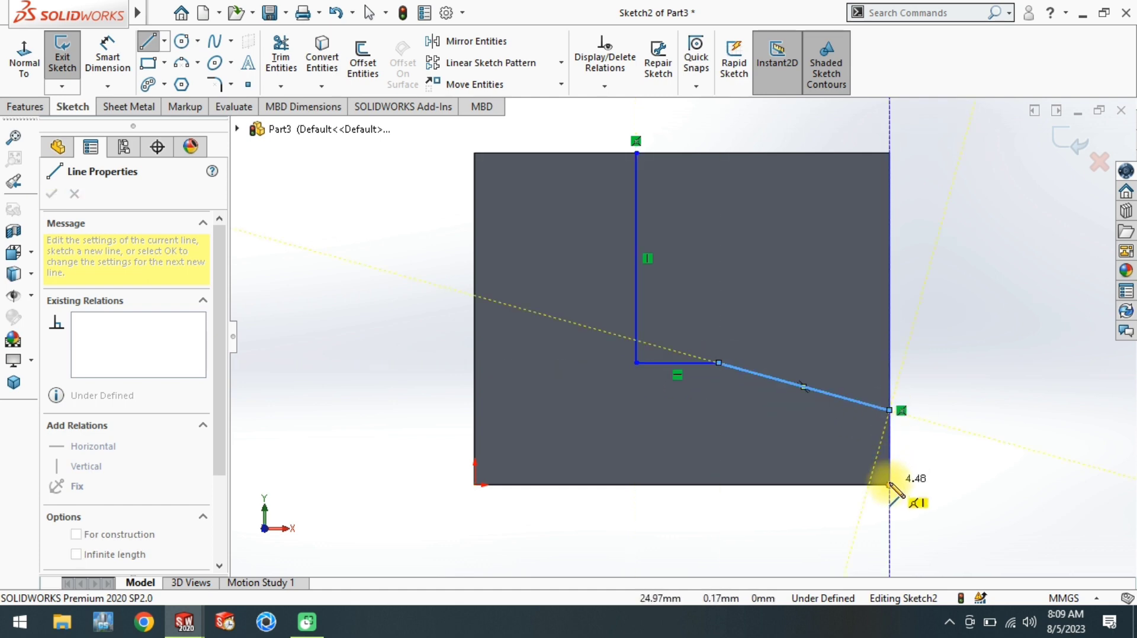
pyautogui.click(889, 153)
pyautogui.click(637, 154)
# - Dimension the distance from the block's left edge to the profile's inner vertical line at 9 mm
pyautogui.moveTo(678, 304); pyautogui.dragTo(685, 253, button='right')
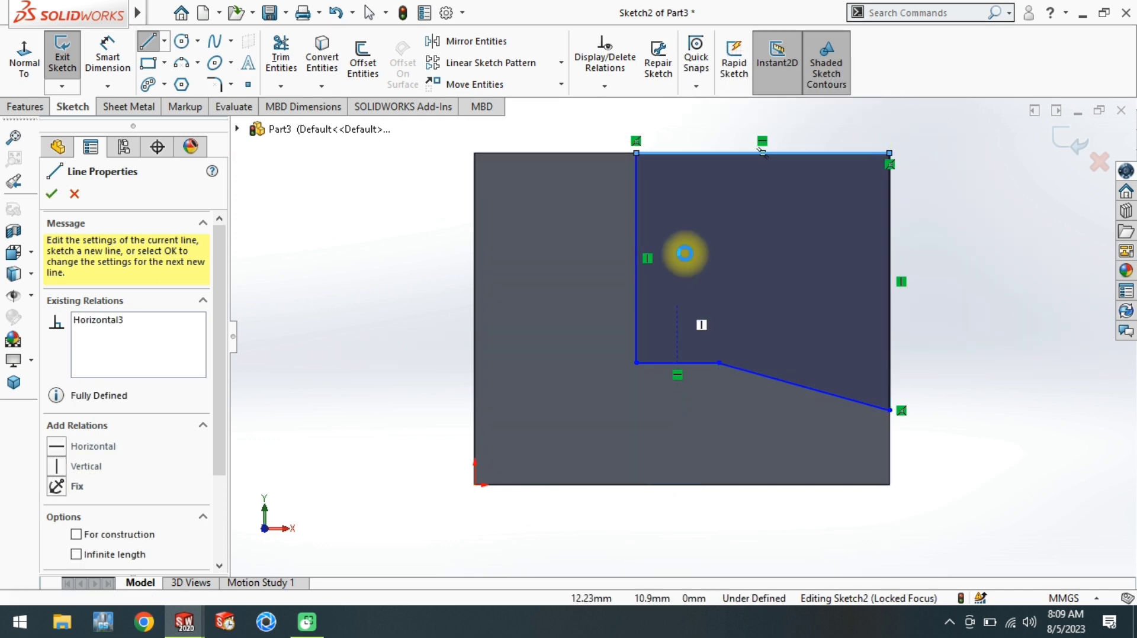
pyautogui.scroll(1, 792, 332)
pyautogui.scroll(-1, 754, 163)
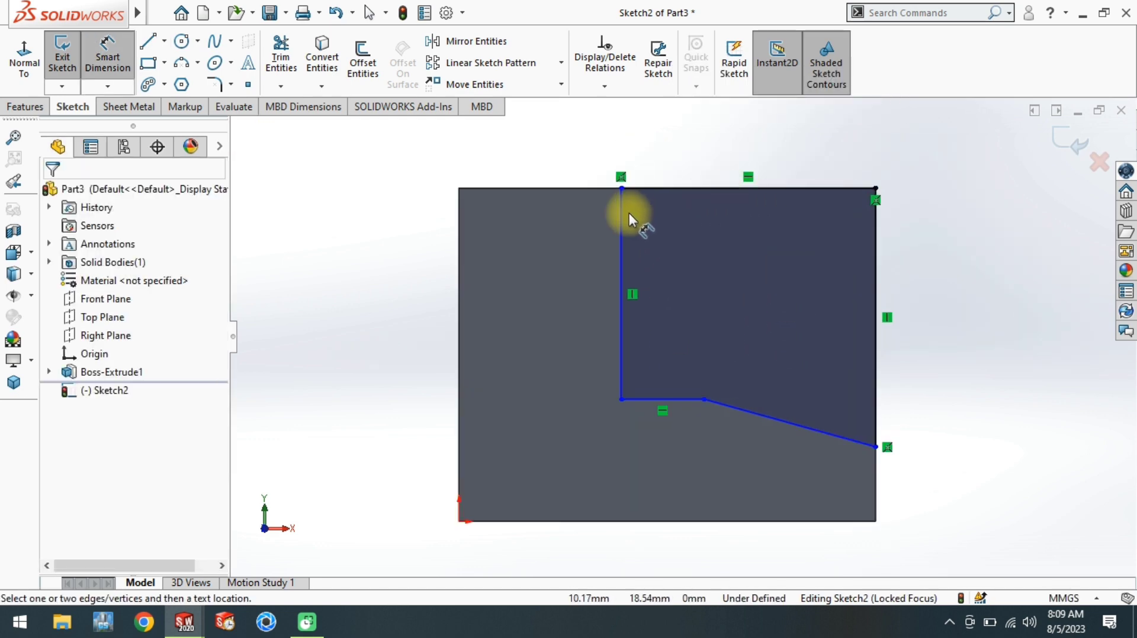
pyautogui.click(620, 211)
pyautogui.click(461, 242)
pyautogui.click(520, 156)
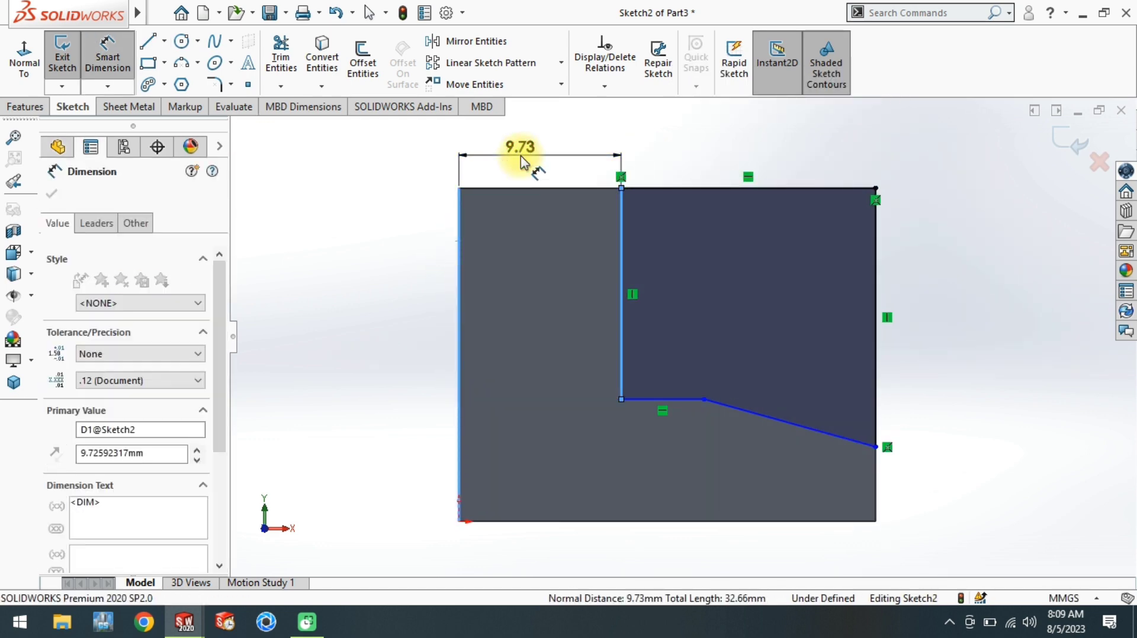
pyautogui.write('9')
pyautogui.press('Return')
# - Dimension the profile's short horizontal bottom line at 6 mm
pyautogui.scroll(1, 687, 343)
pyautogui.scroll(-1, 826, 393)
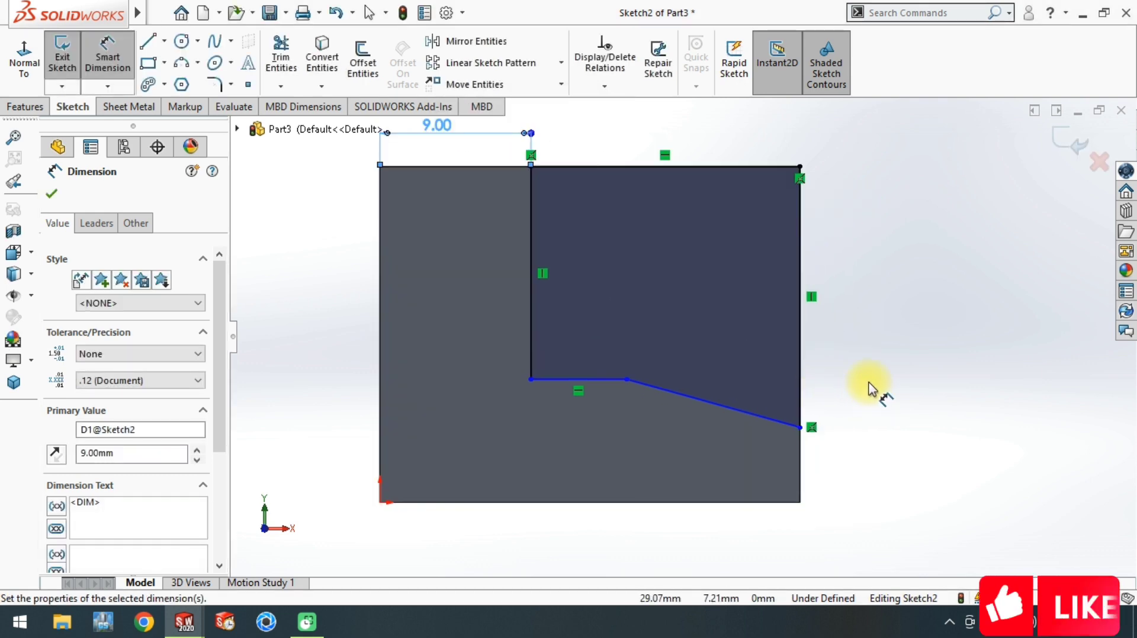
pyautogui.click(602, 379)
pyautogui.click(595, 402)
pyautogui.write('6')
pyautogui.press('Return')
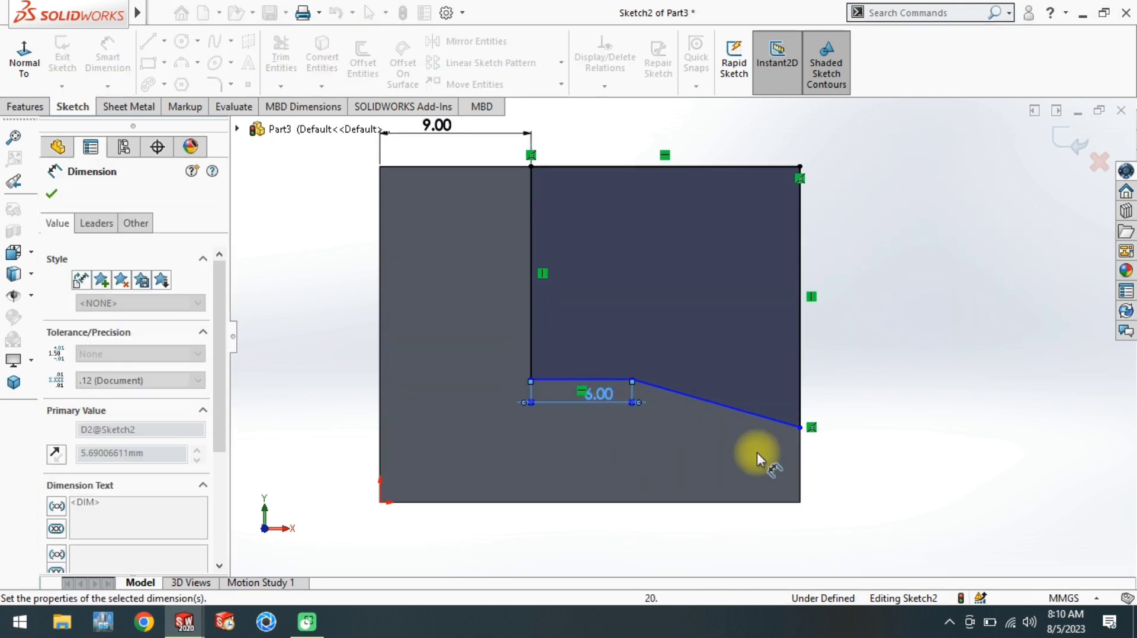
# - Dimension the height of the sloped line's right endpoint above the block's bottom edge at 5 mm
pyautogui.click(801, 427)
pyautogui.click(782, 502)
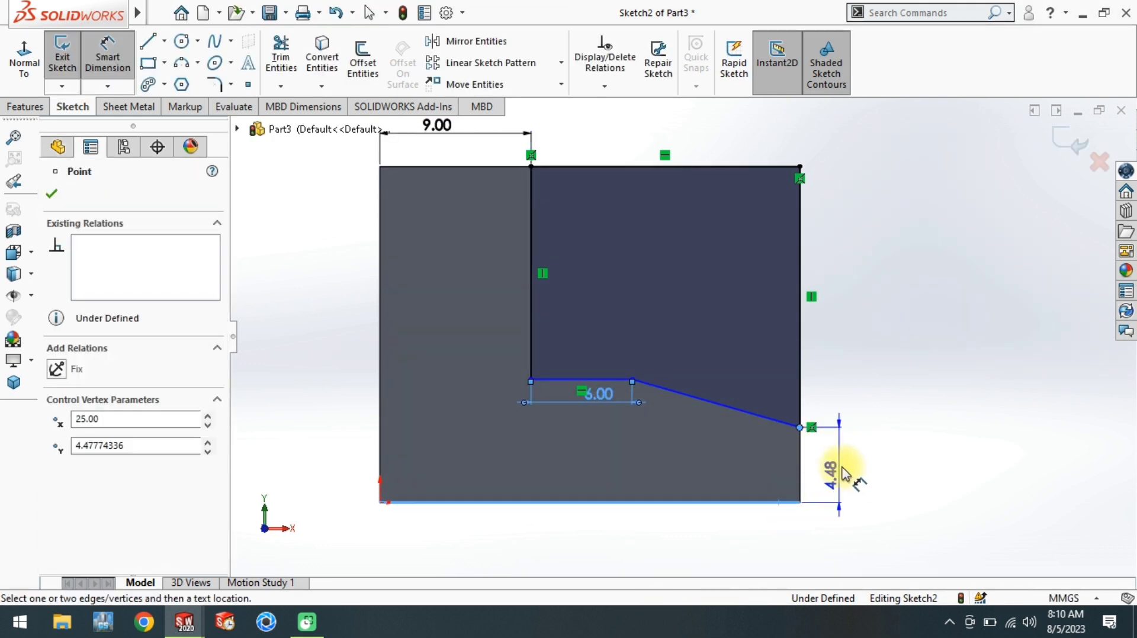
pyautogui.click(848, 465)
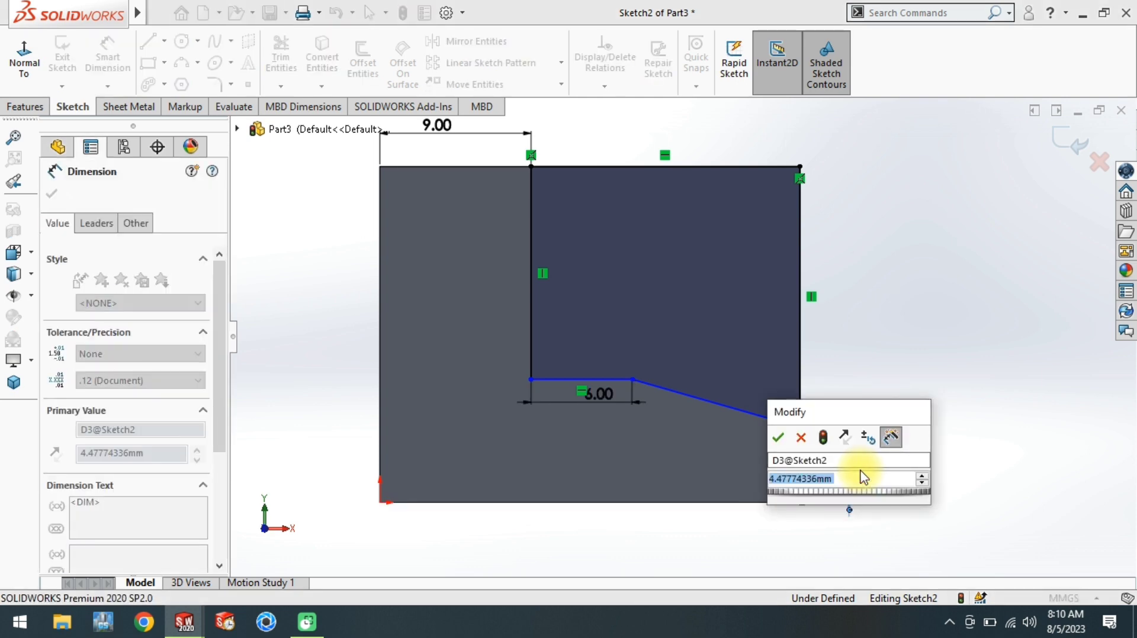
pyautogui.write('5')
pyautogui.press('Return')
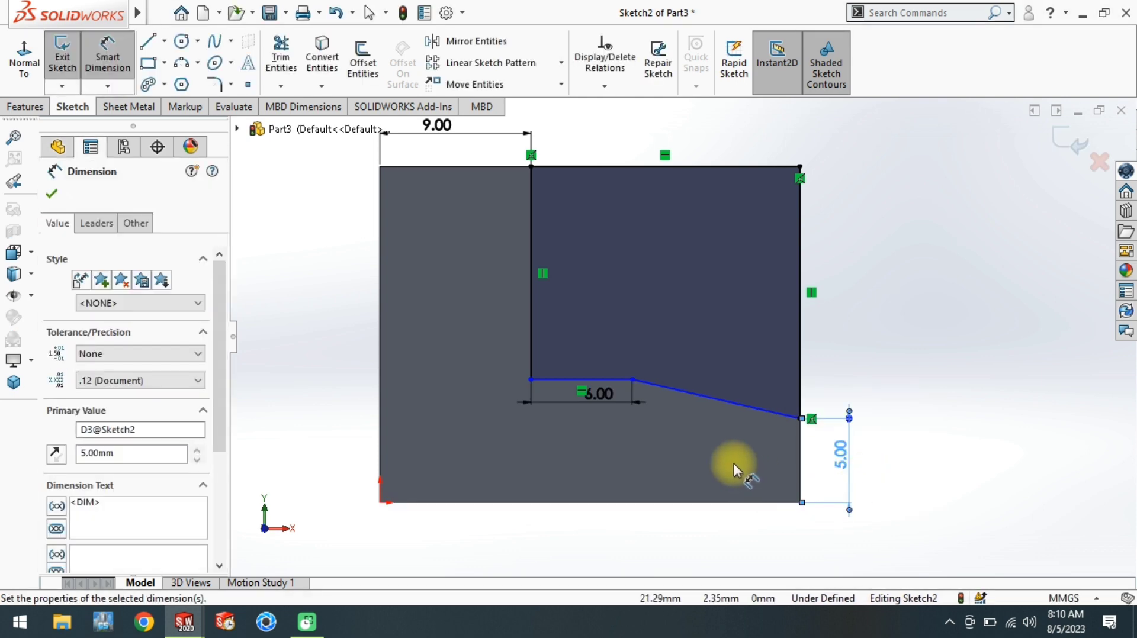
pyautogui.scroll(2, 695, 300)
pyautogui.scroll(-1, 694, 300)
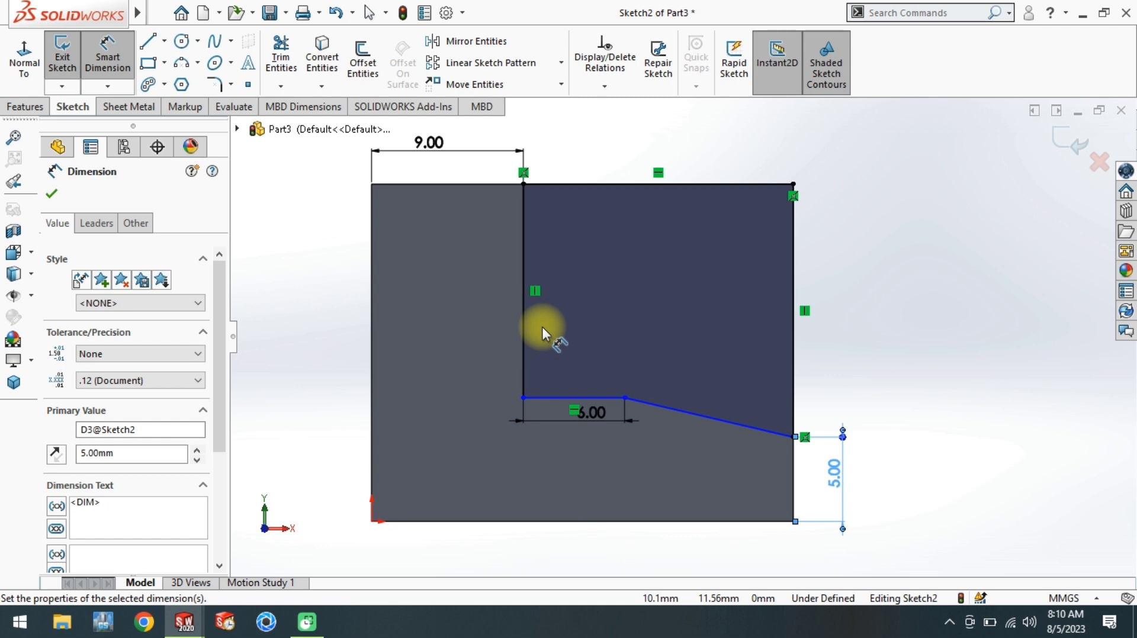
# - Dimension the length of the profile's inner vertical line at 10 mm
pyautogui.click(521, 328)
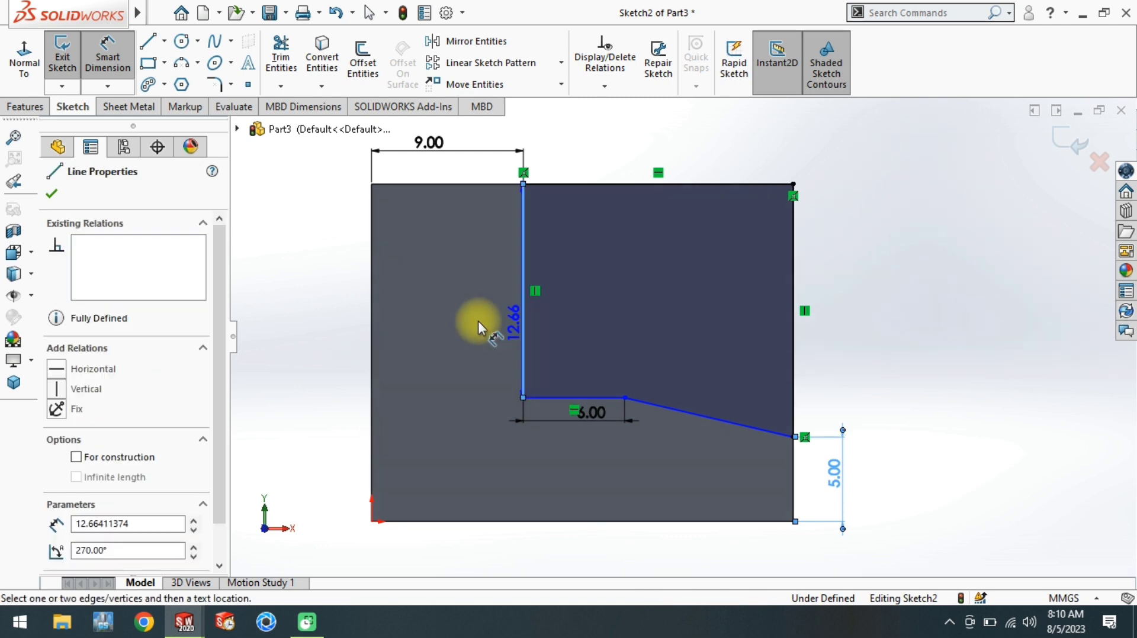
pyautogui.click(478, 319)
pyautogui.write('10')
pyautogui.press('Return')
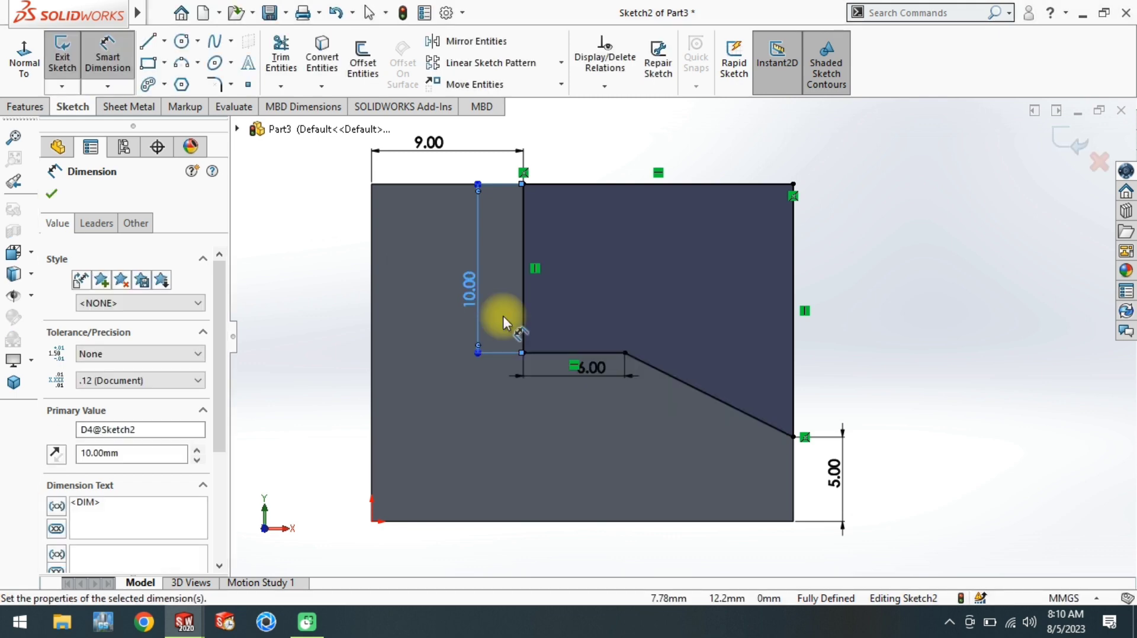
# - Cut-extrude the stepped, sloped profile through the block with a blind depth of 22 mm
pyautogui.click(25, 107)
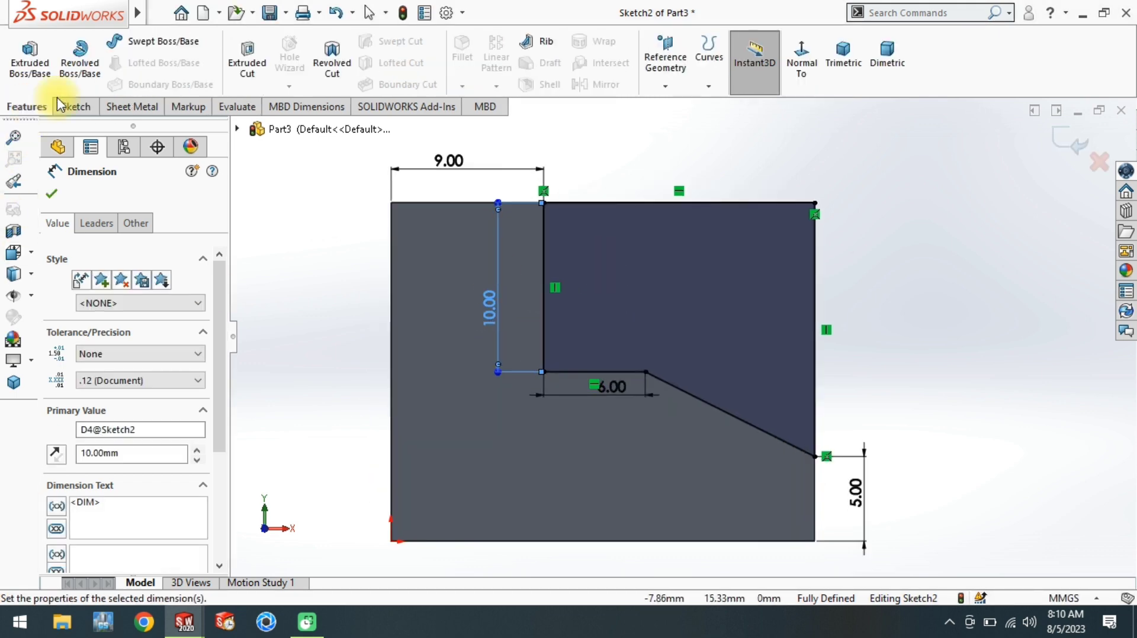
pyautogui.click(247, 54)
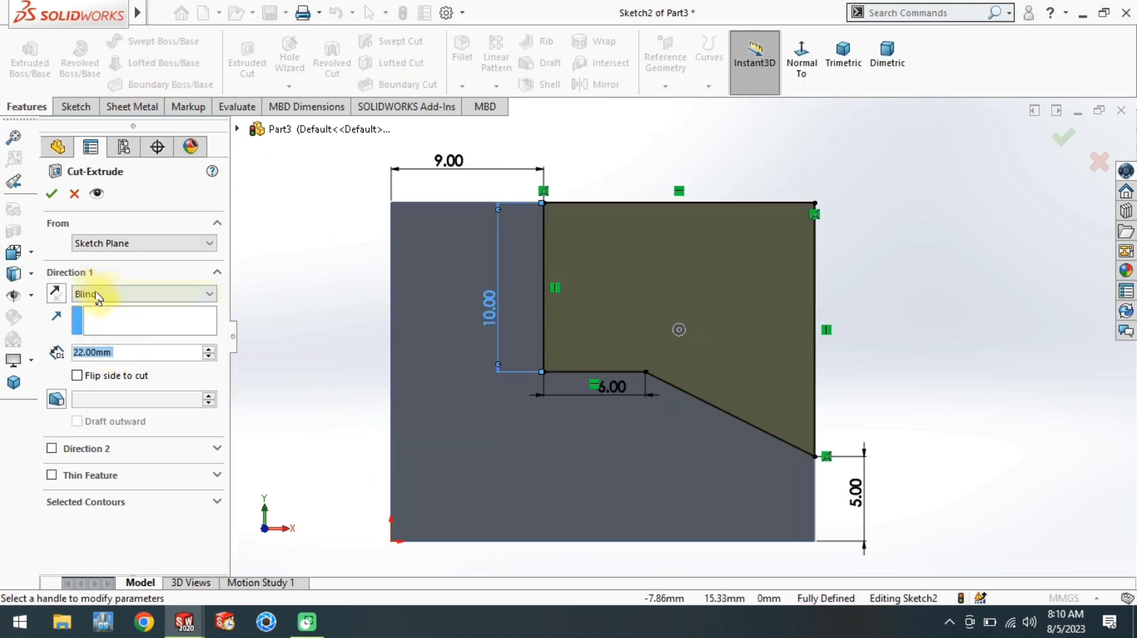
pyautogui.click(51, 193)
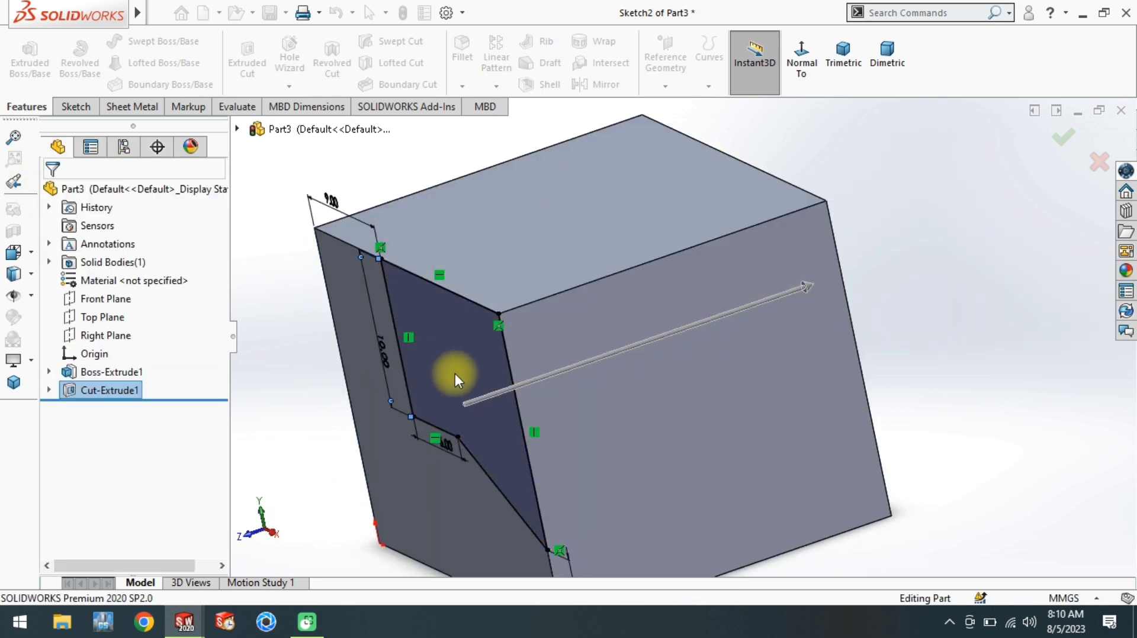
pyautogui.moveTo(457, 375); pyautogui.dragTo(599, 347, button='middle')
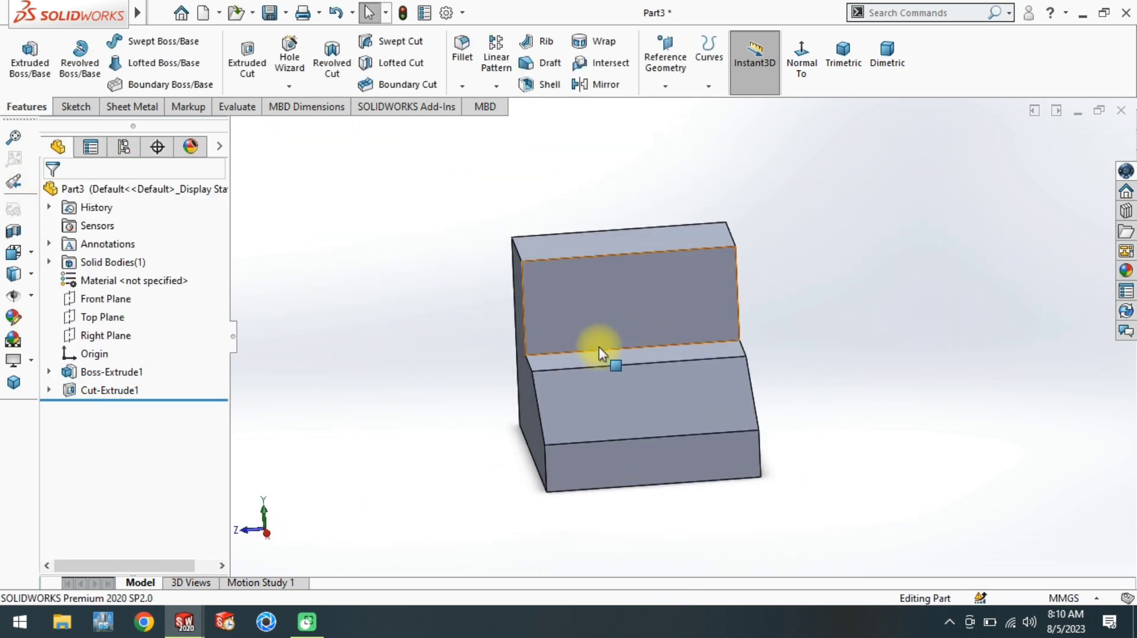
# - On the block's low front face, sketch a rectangle about 8.55 mm wide from the step's rear edge down to the bottom edge
pyautogui.click(665, 457)
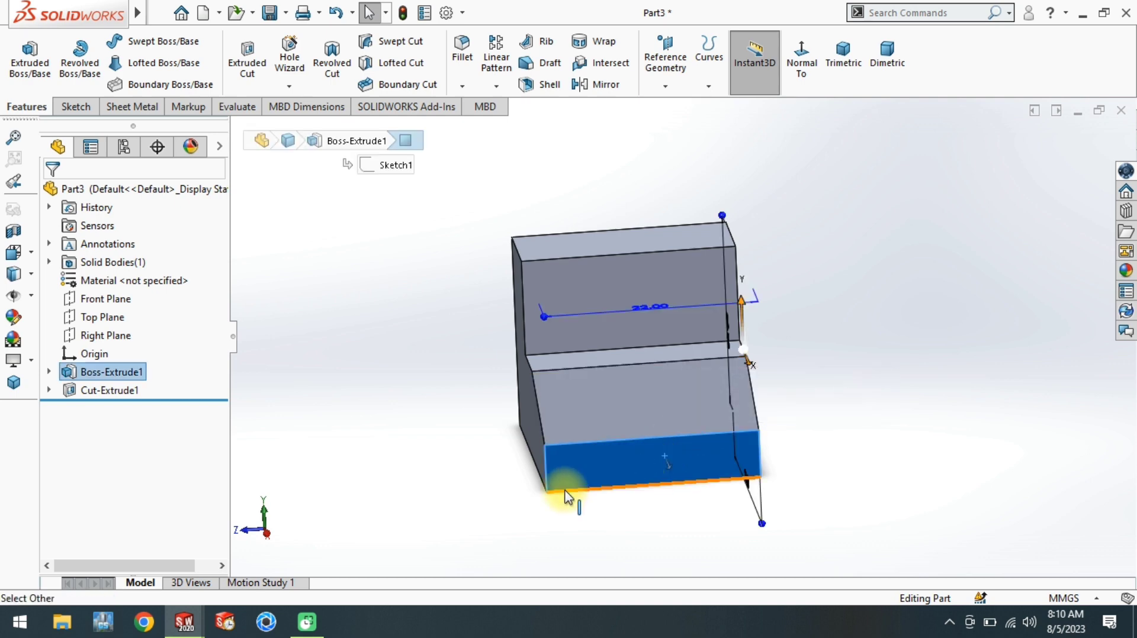
pyautogui.click(495, 445)
pyautogui.click(634, 462)
pyautogui.click(708, 409)
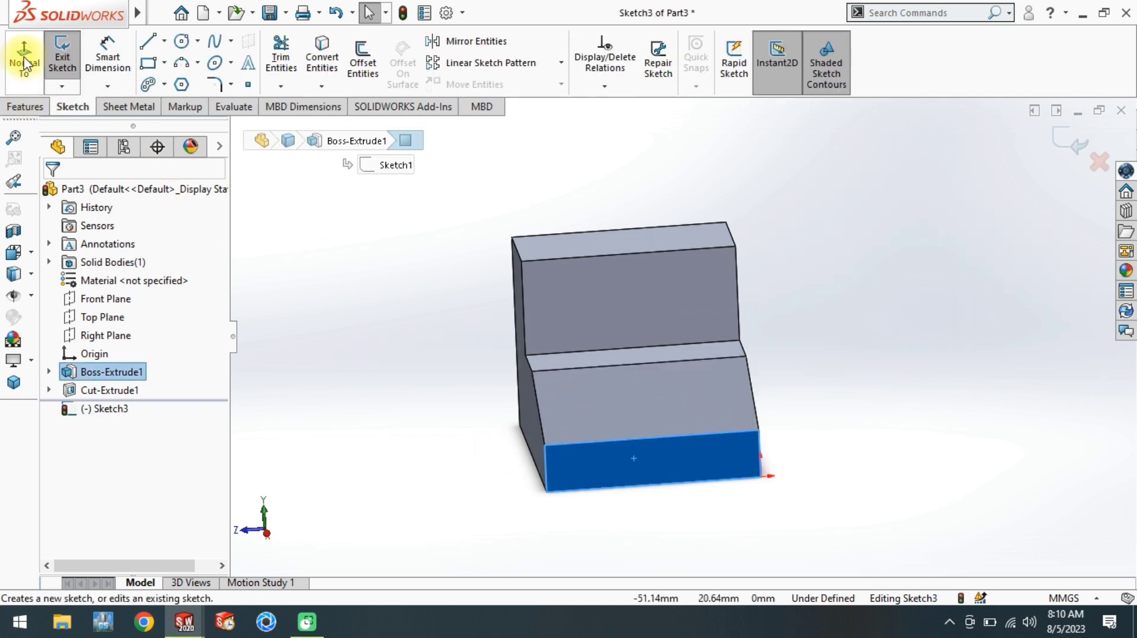
pyautogui.click(23, 56)
pyautogui.click(148, 62)
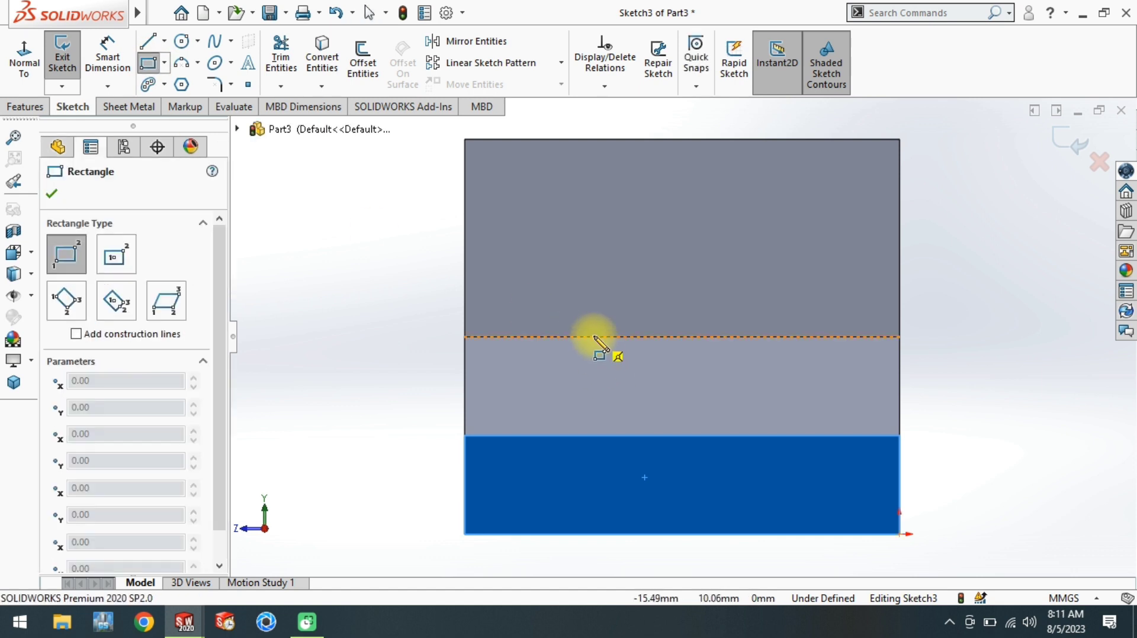
pyautogui.moveTo(592, 337); pyautogui.dragTo(693, 430)
pyautogui.click(761, 535)
# - Dimension the rectangle's top line at 7 mm
pyautogui.moveTo(801, 496); pyautogui.dragTo(791, 447, button='right')
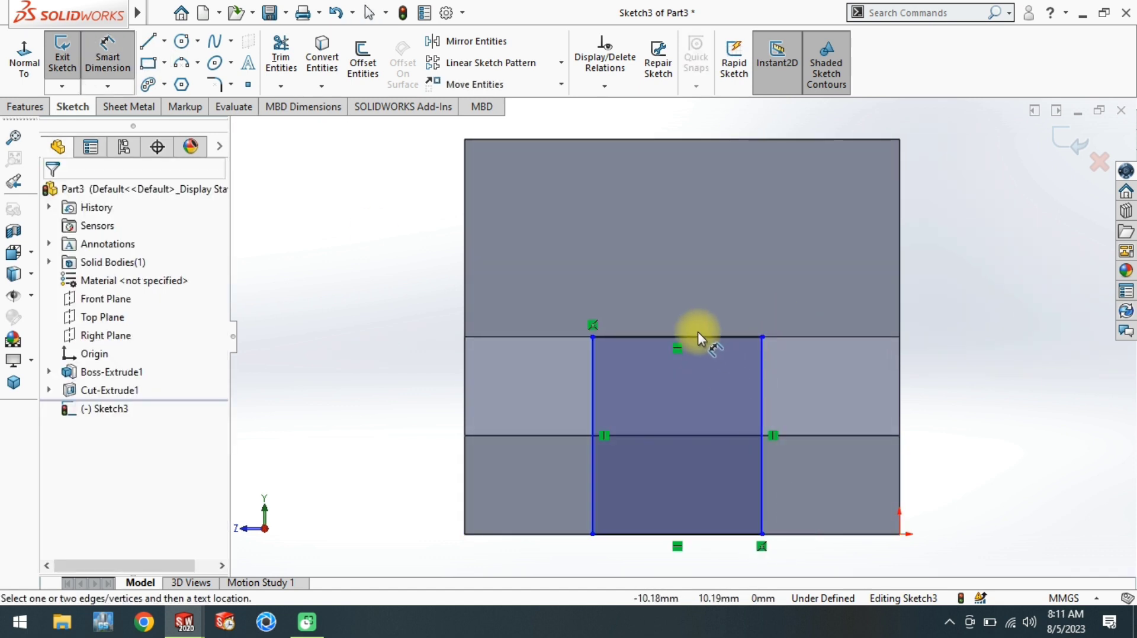
pyautogui.click(696, 337)
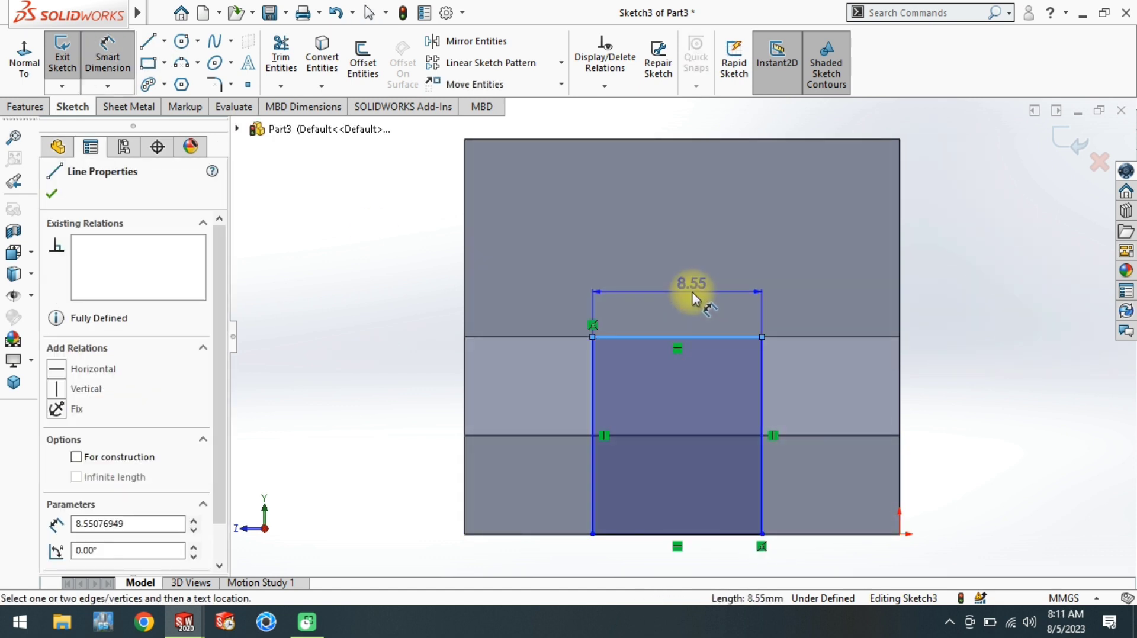
pyautogui.click(691, 293)
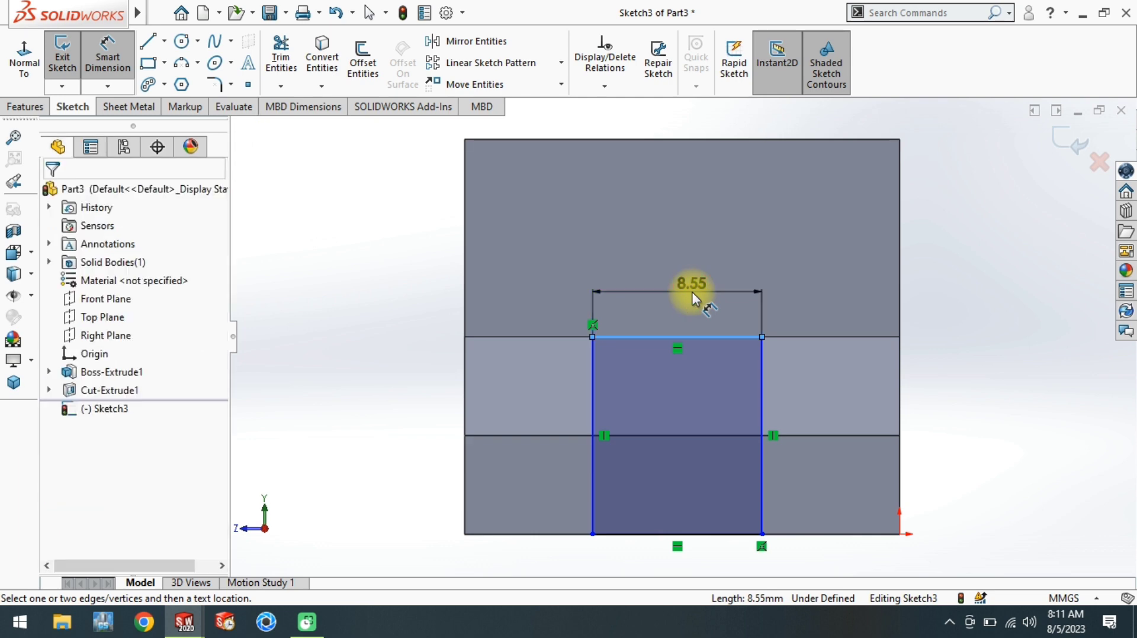
pyautogui.write('7')
pyautogui.press('Return')
# - Dimension the distance from the block's left edge to the rectangle's left side at 5 mm
pyautogui.click(594, 379)
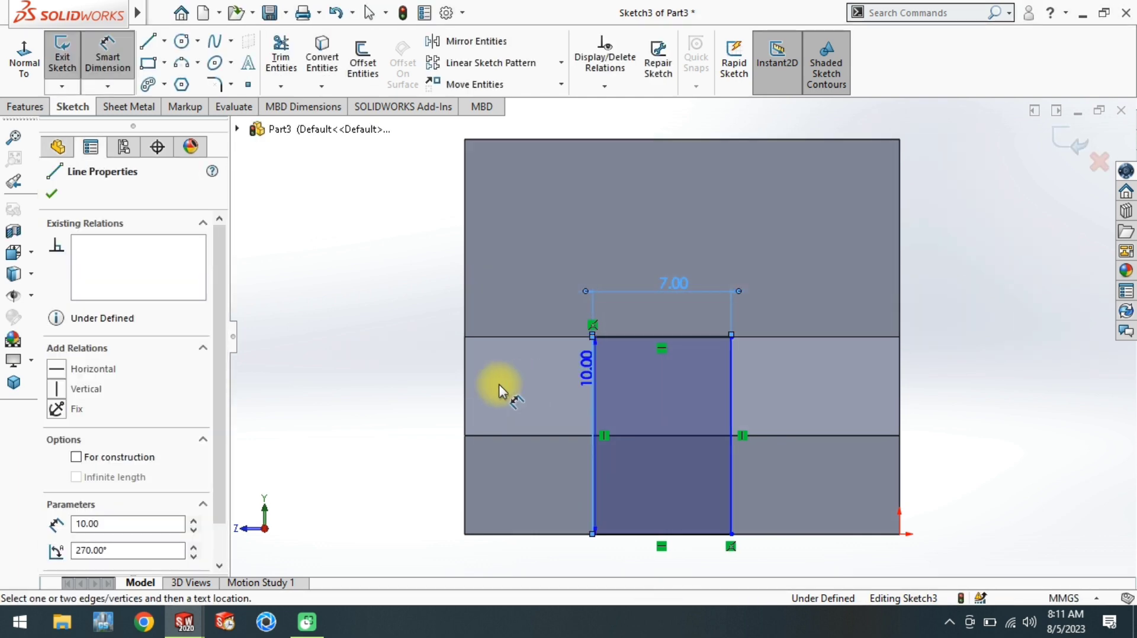
pyautogui.click(464, 383)
pyautogui.click(526, 384)
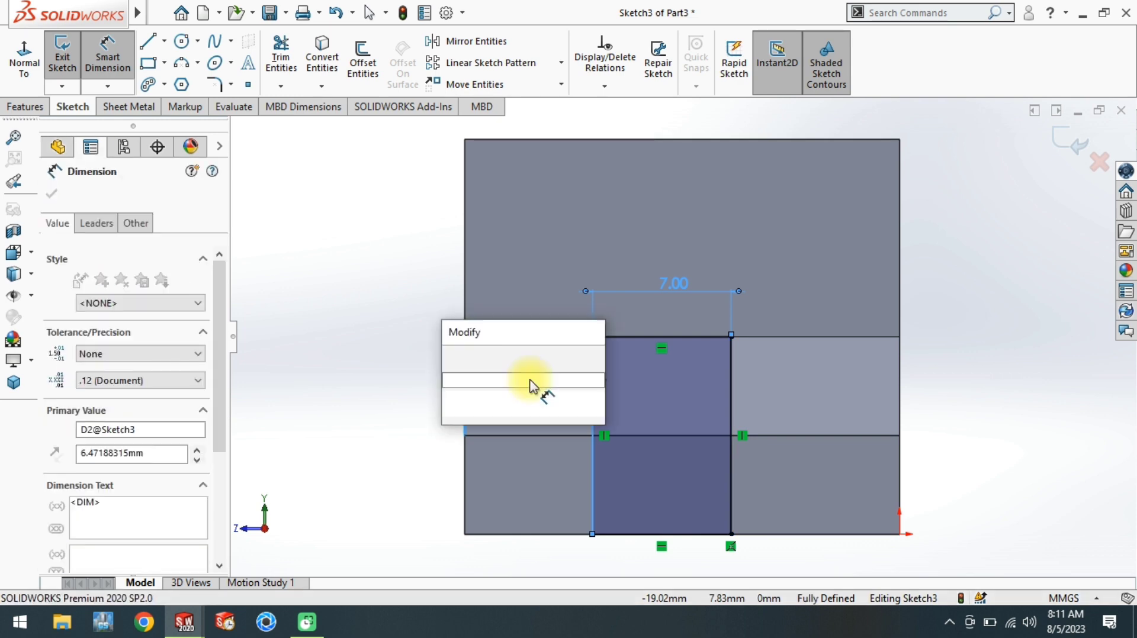
pyautogui.write('5')
pyautogui.press('Return')
# - Add a driven dimension between the rectangle's right side and the block's right edge
pyautogui.click(702, 382)
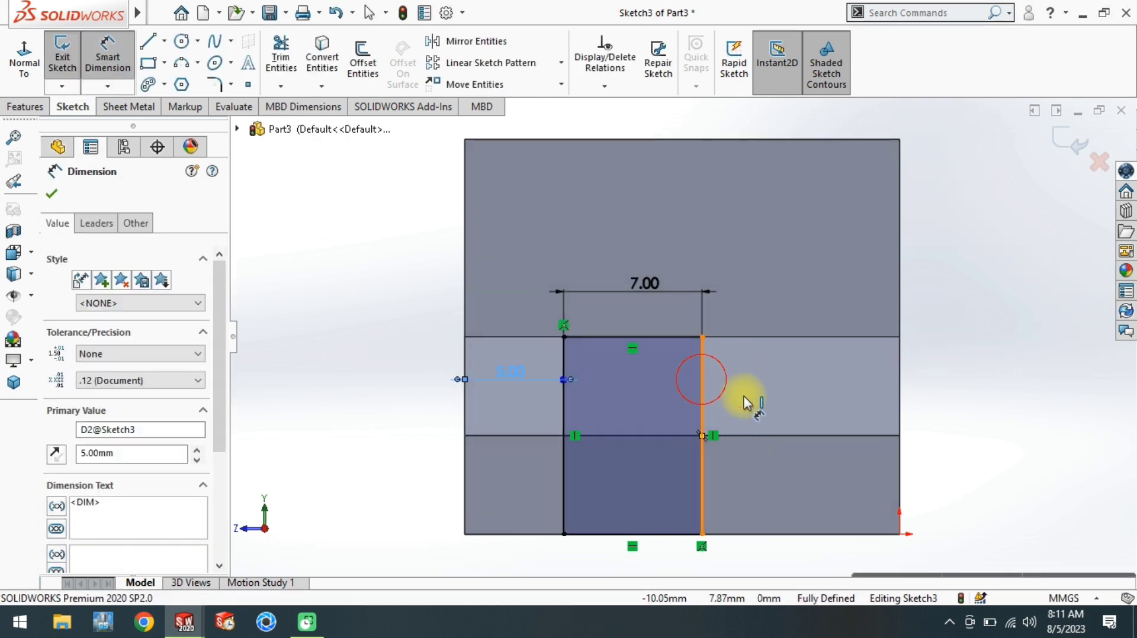
pyautogui.click(899, 389)
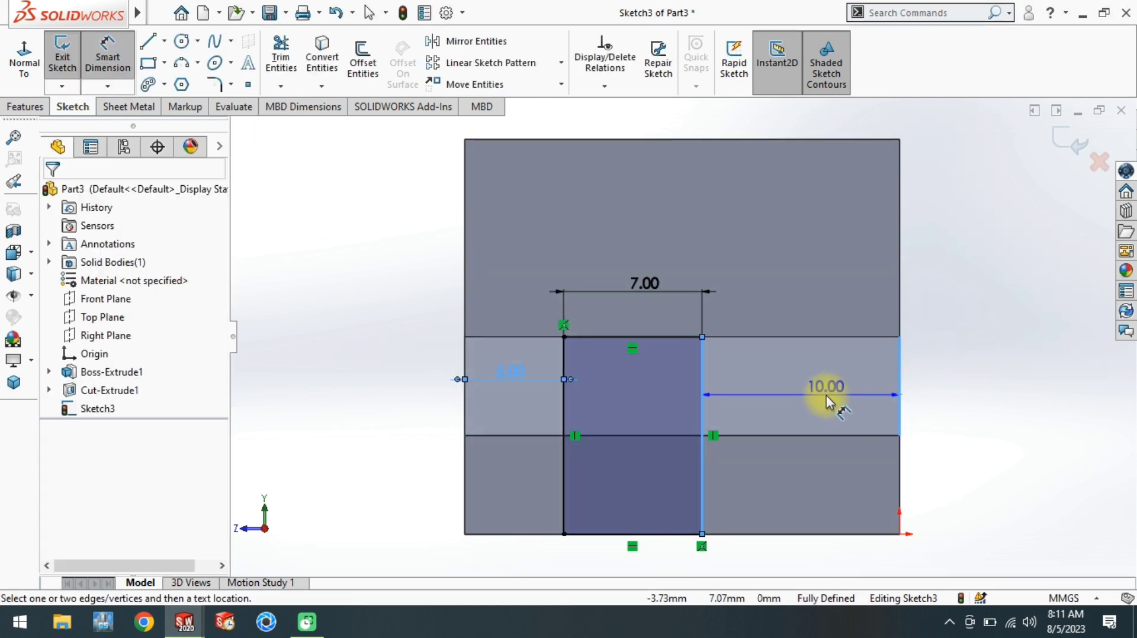
pyautogui.click(826, 395)
pyautogui.click(663, 304)
# - Change the rectangle's distance from the block's left edge to 8 mm
pyautogui.doubleClick(511, 375)
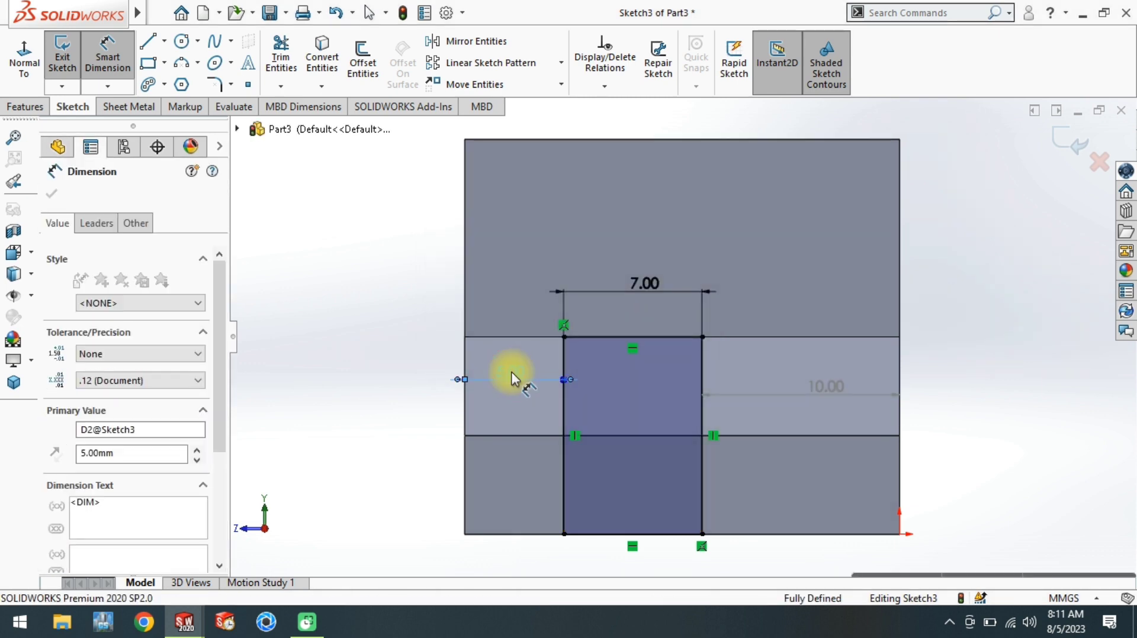
pyautogui.write('8')
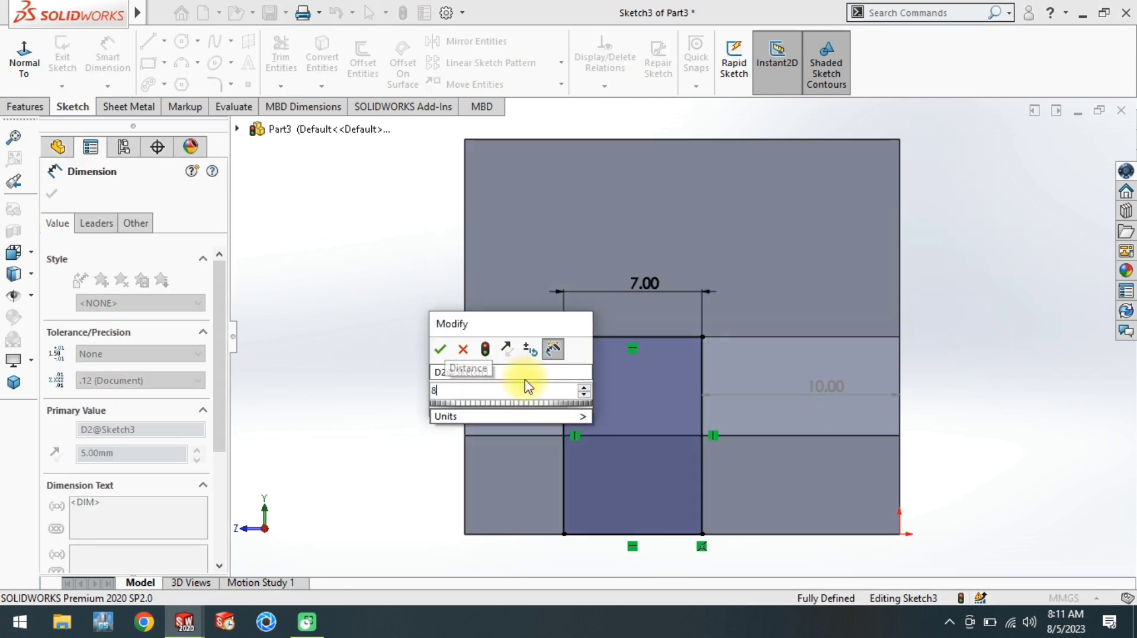
pyautogui.press('Return')
# - Set the rectangle's distance from the block's left edge to 7.5 mm so that it sits centred
pyautogui.doubleClick(547, 378)
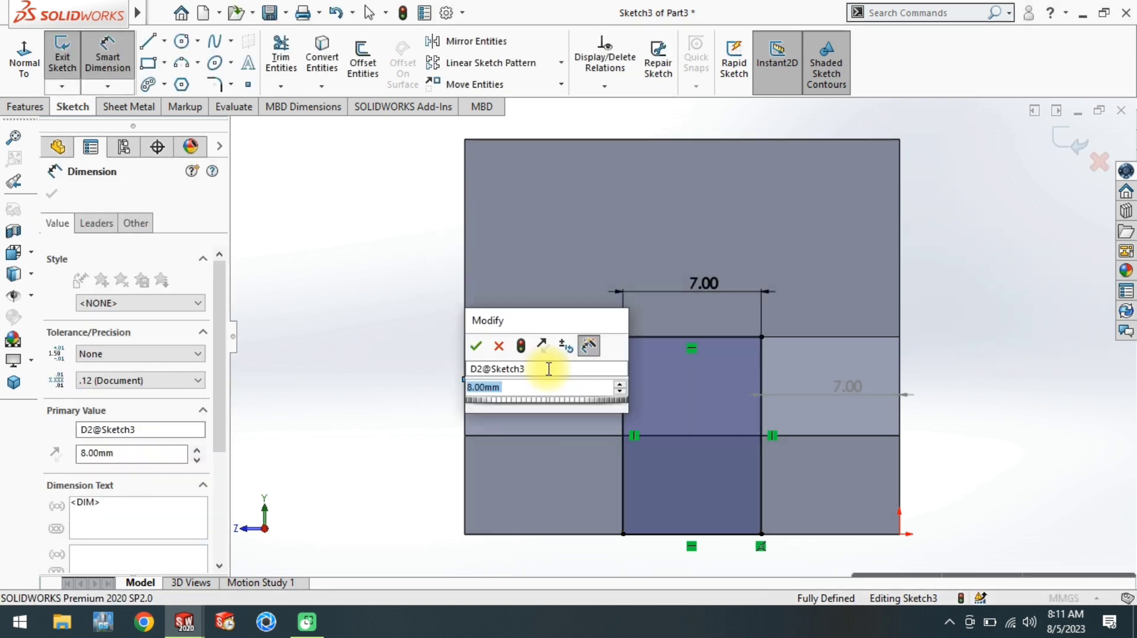
pyautogui.write('7.5')
pyautogui.press('Return')
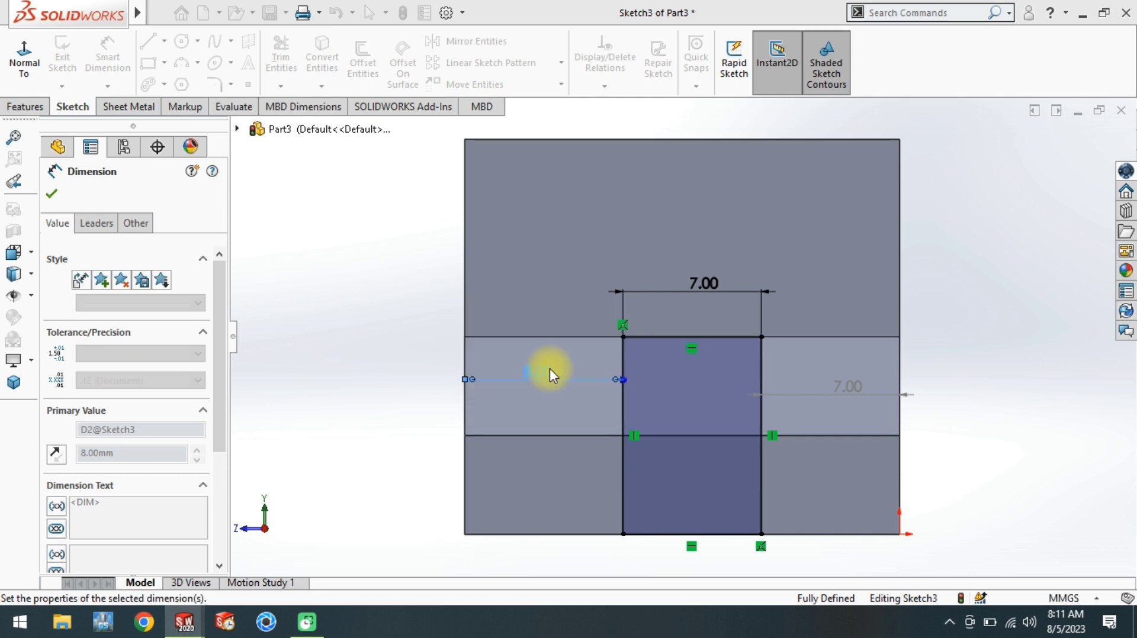
pyautogui.click(367, 308)
# - Cut-extrude the rectangle with the Up To Surface end condition, ending at the block's upper vertical face
pyautogui.moveTo(602, 359); pyautogui.dragTo(198, 223, button='middle')
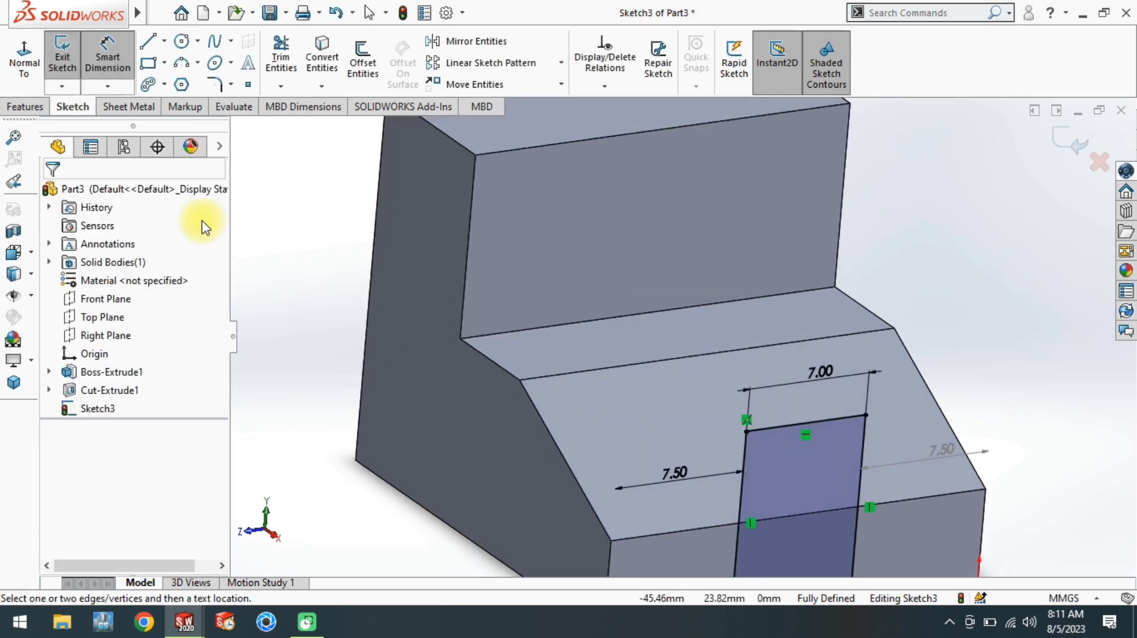
pyautogui.click(25, 107)
pyautogui.click(247, 59)
pyautogui.click(119, 294)
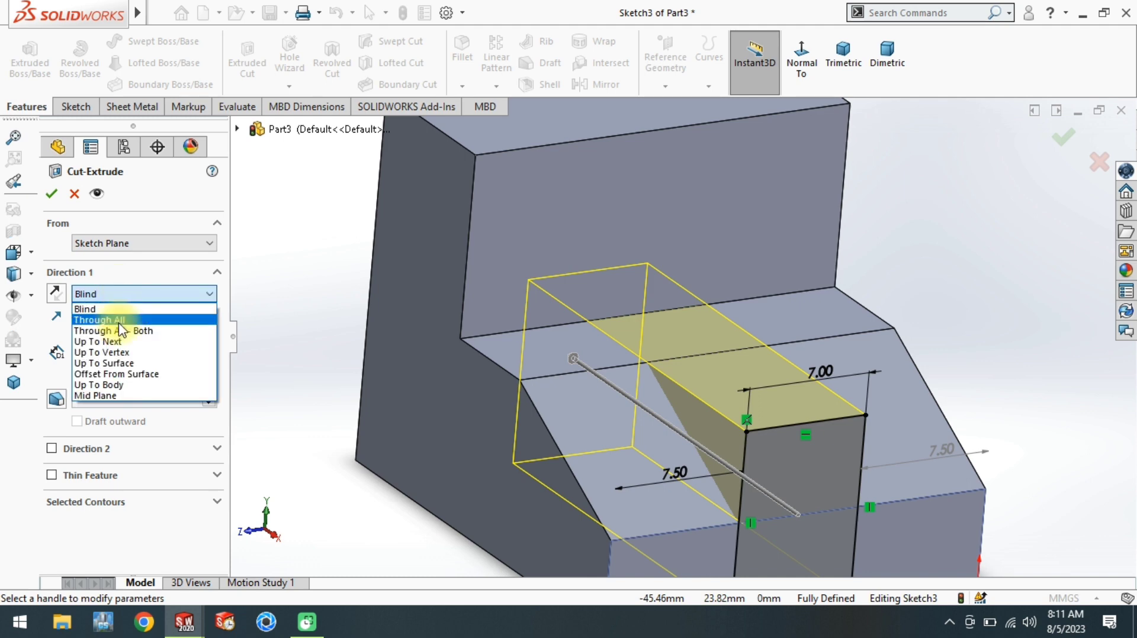
pyautogui.click(114, 362)
pyautogui.click(583, 244)
pyautogui.press('Return')
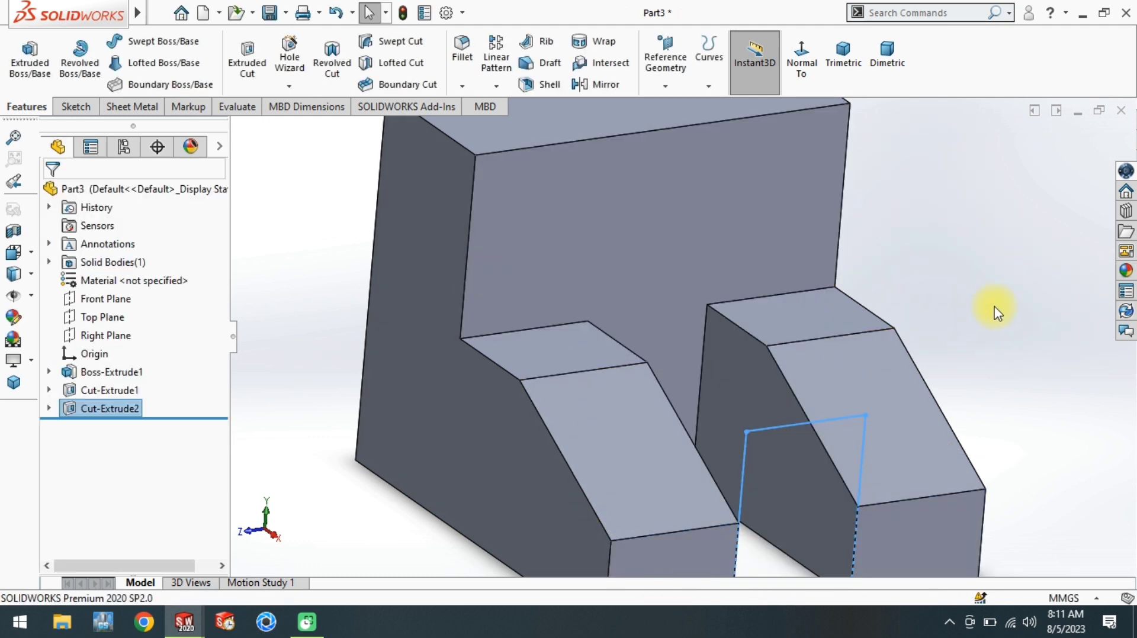
# - On the upper vertical face, sketch a closed triangle about 5.8 mm high across the upper-left corner
pyautogui.moveTo(672, 399); pyautogui.dragTo(680, 310, button='middle')
pyautogui.click(625, 288)
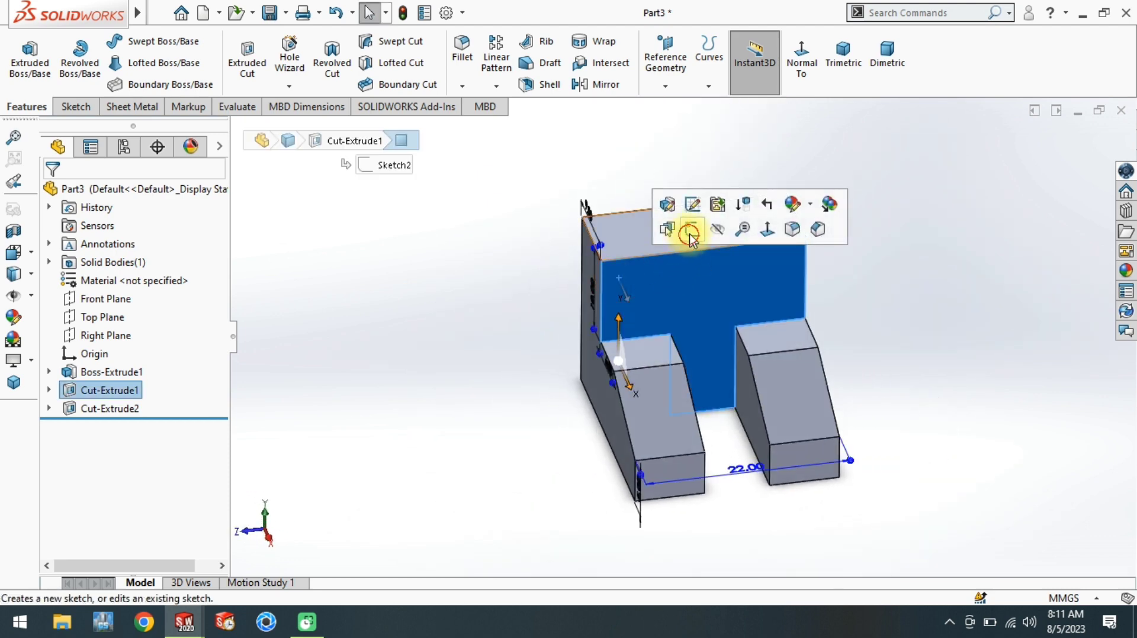
pyautogui.click(685, 231)
pyautogui.click(23, 56)
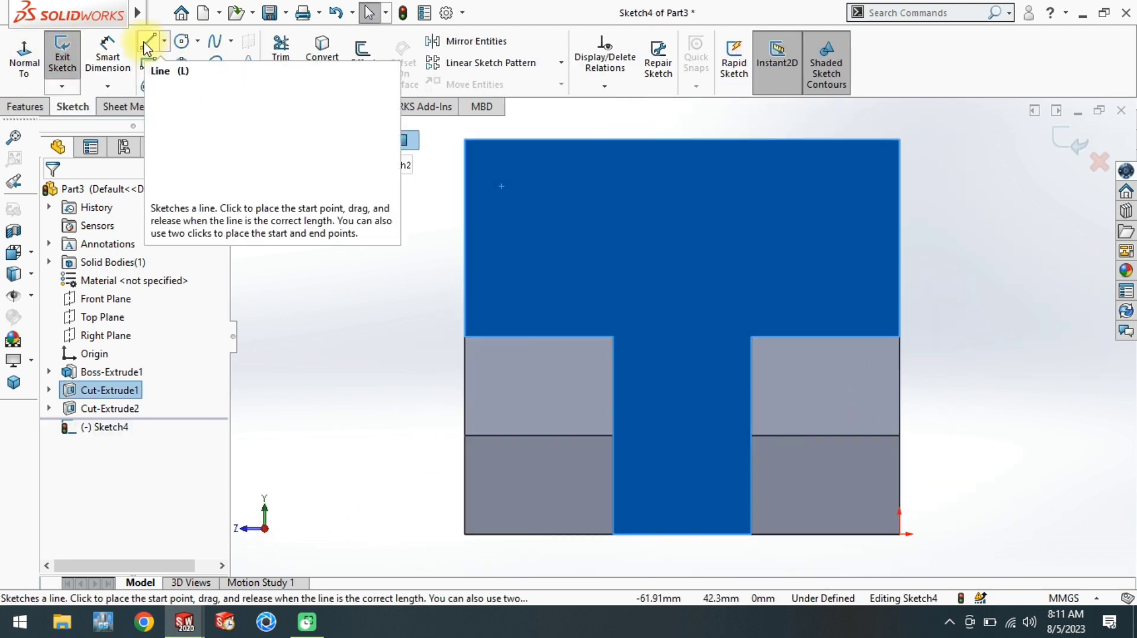
pyautogui.click(145, 42)
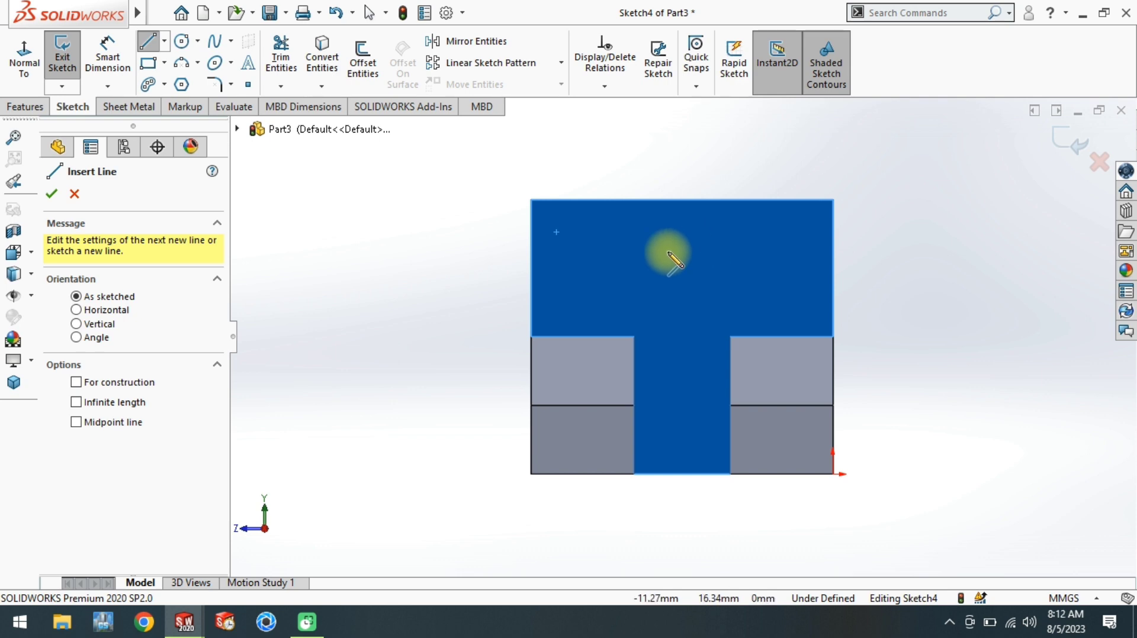
pyautogui.click(590, 200)
pyautogui.click(530, 280)
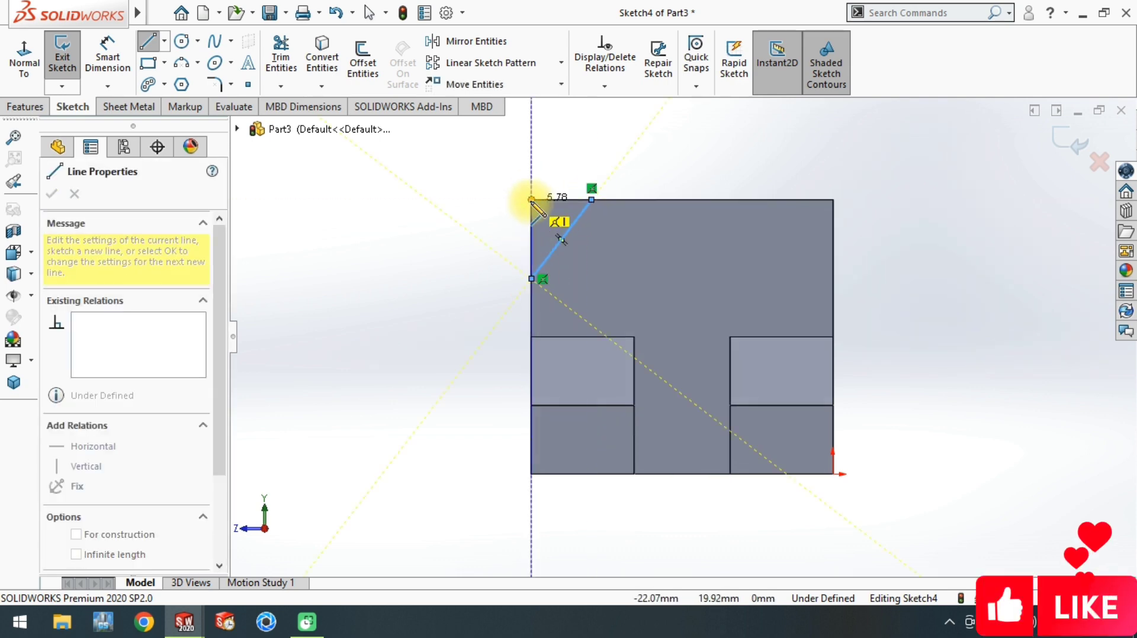
pyautogui.click(531, 200)
pyautogui.click(591, 200)
# - Dimension the distance from the slanted line's top endpoint to the block's right edge at 12 mm
pyautogui.moveTo(524, 330); pyautogui.dragTo(519, 291, button='right')
pyautogui.scroll(-3, 690, 203)
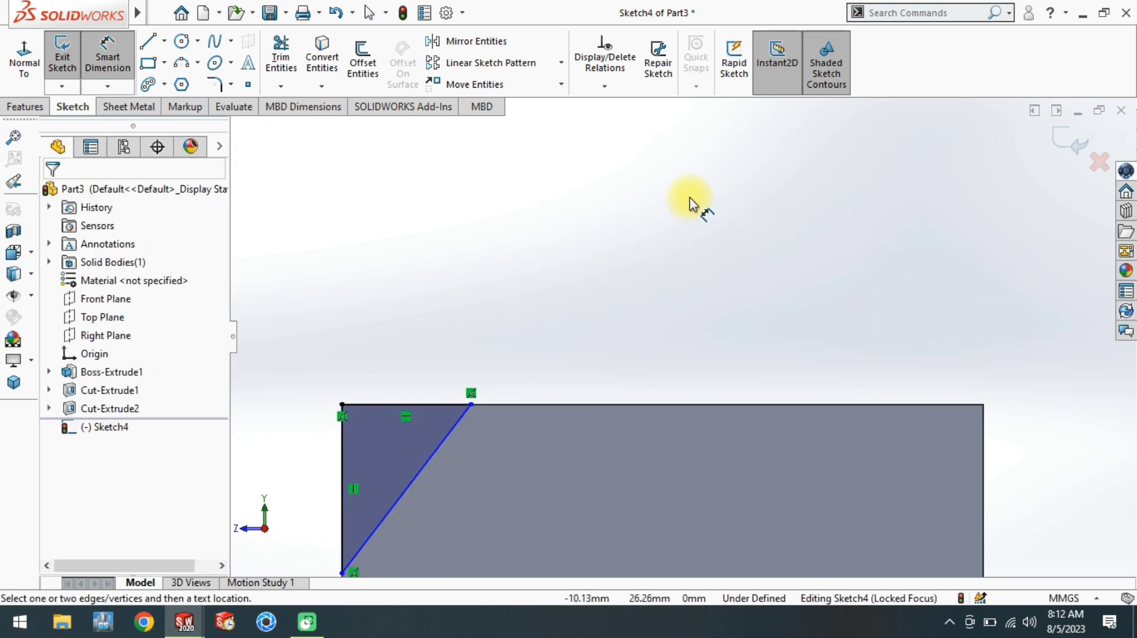
pyautogui.click(472, 407)
pyautogui.click(982, 438)
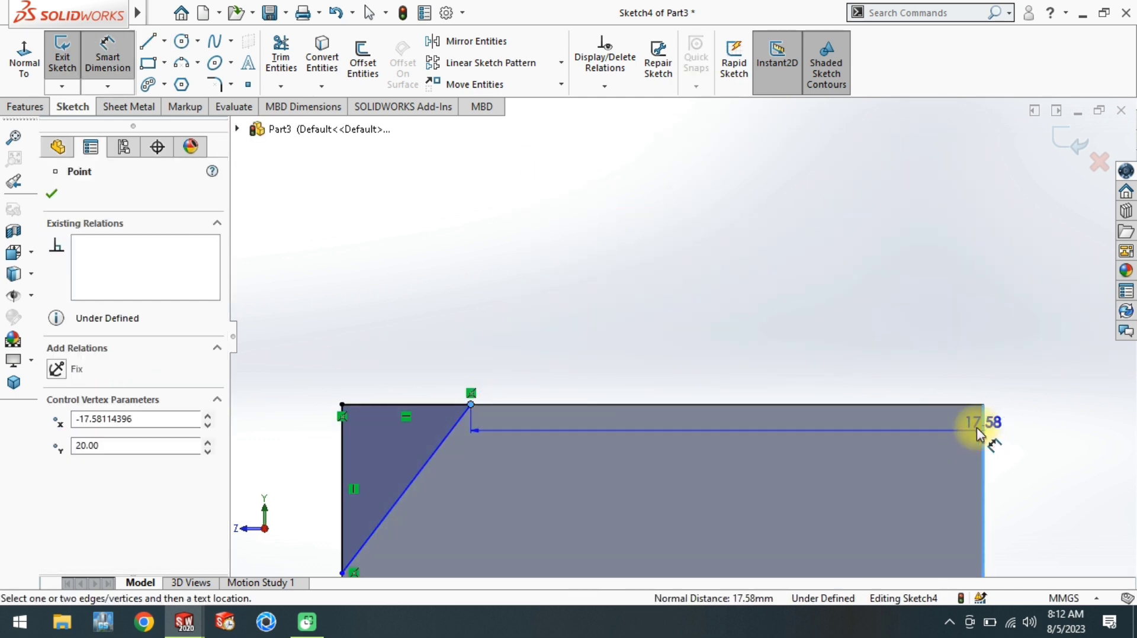
pyautogui.click(774, 351)
pyautogui.write('12')
pyautogui.press('Return')
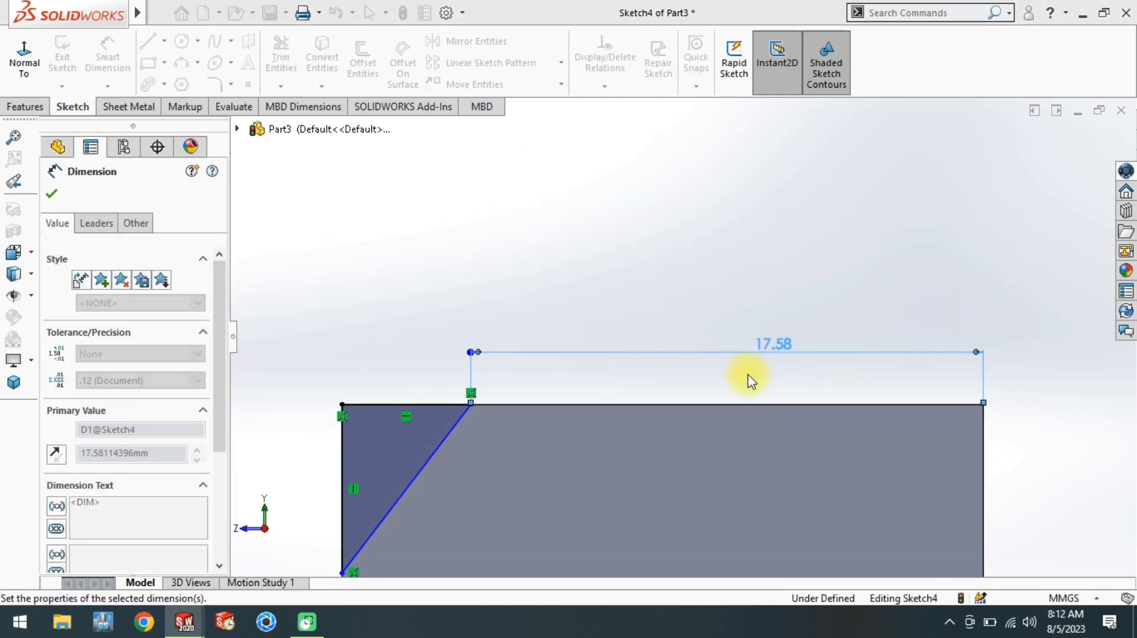
# - Dimension the height of the slanted line's lower endpoint above the block's bottom edge at 12 mm
pyautogui.scroll(3, 553, 472)
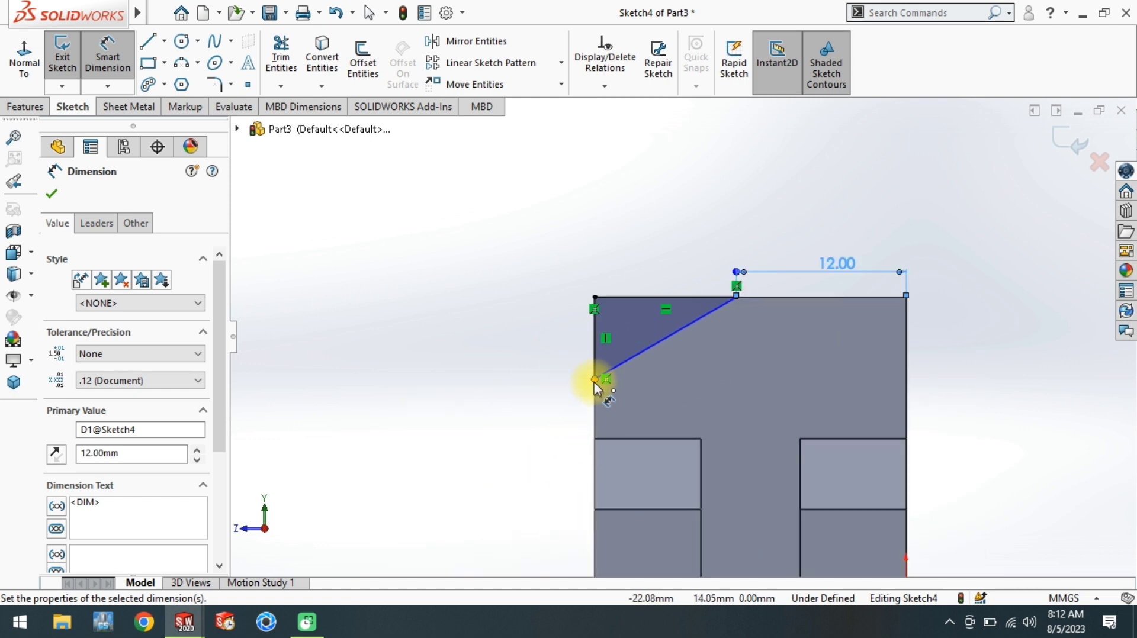
pyautogui.click(595, 379)
pyautogui.scroll(3, 604, 403)
pyautogui.scroll(-2, 644, 465)
pyautogui.click(661, 459)
pyautogui.click(595, 417)
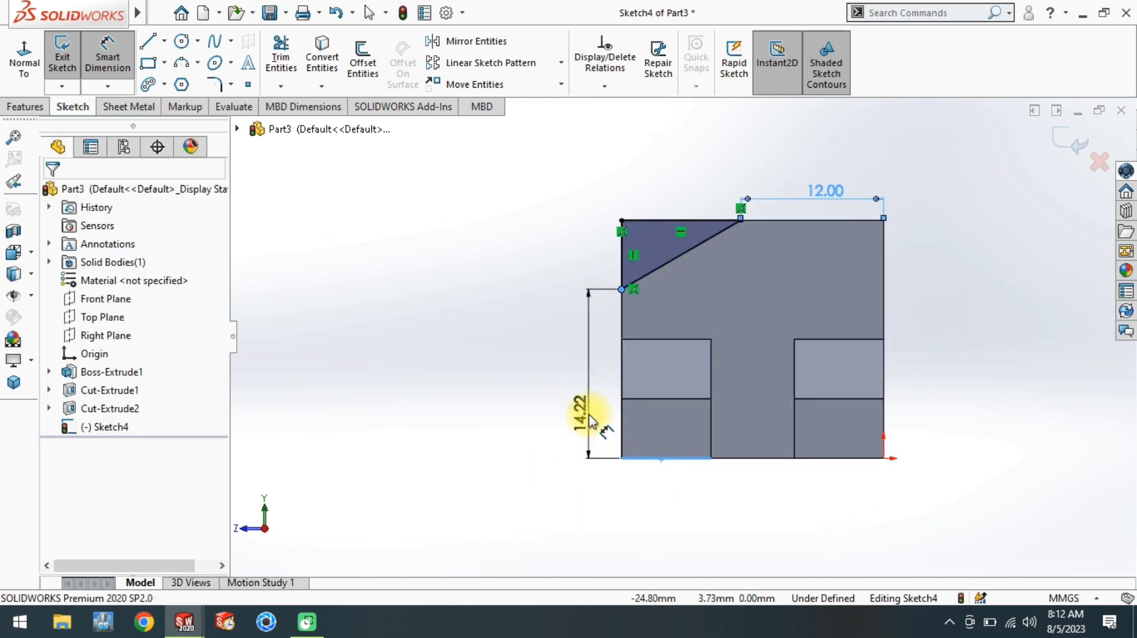
pyautogui.write('12')
pyautogui.press('Return')
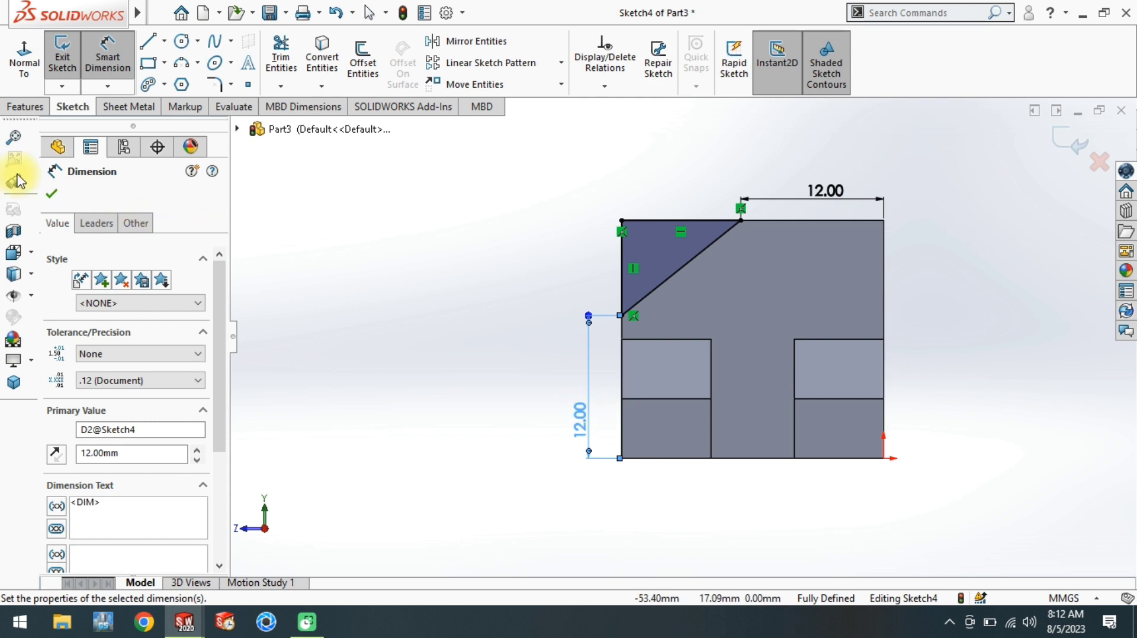
# - Cut-extrude the corner triangle with a blind depth of 22 mm
pyautogui.click(23, 107)
pyautogui.click(247, 59)
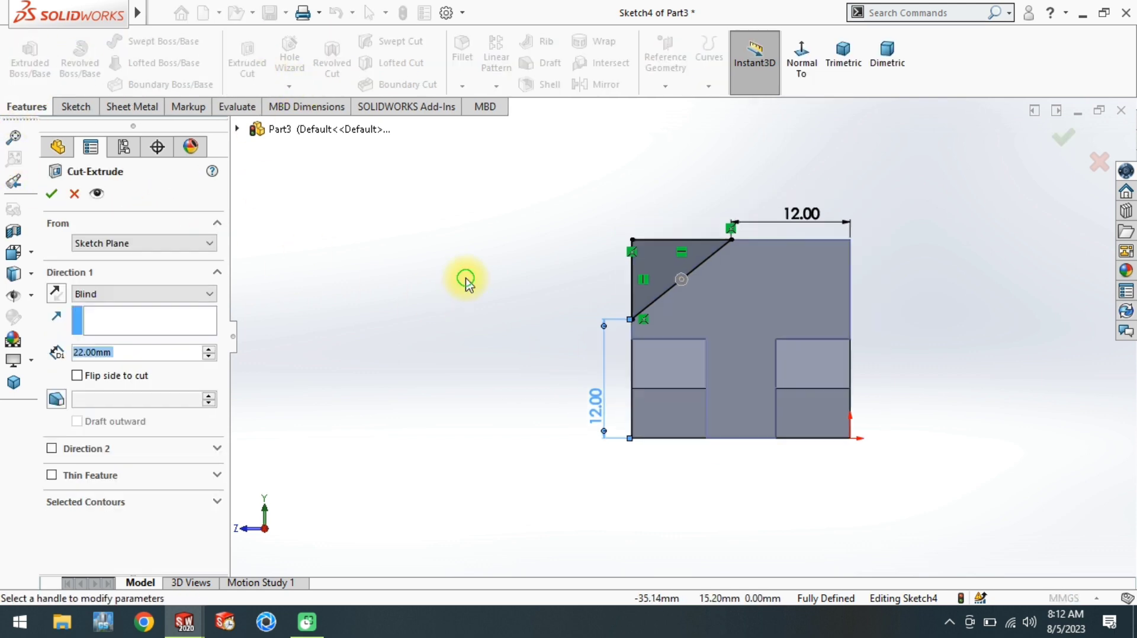
pyautogui.press('Return')
pyautogui.click(460, 333)
pyautogui.moveTo(737, 323)
pyautogui.mouseDown(button='middle')
pyautogui.moveTo(816, 288)
pyautogui.moveTo(668, 325)
pyautogui.moveTo(722, 307)
pyautogui.mouseUp(button='middle')
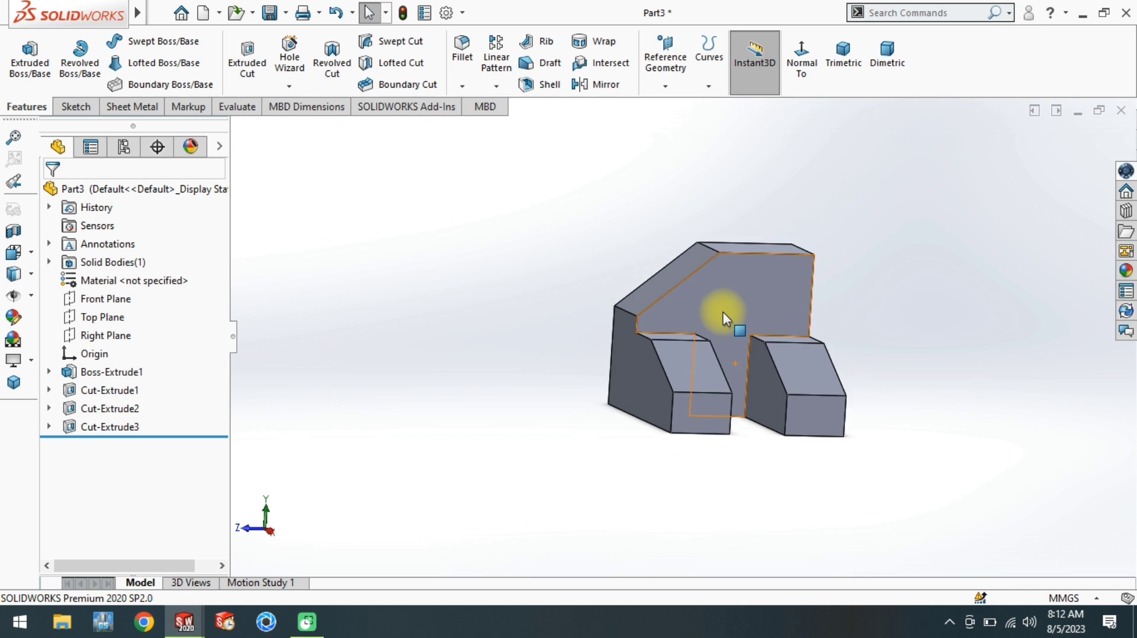
# - Examine the bevelled corner cut, the central slot and the sloped legs of the block from several angles
pyautogui.scroll(-3, 668, 336)
pyautogui.click(78, 429)
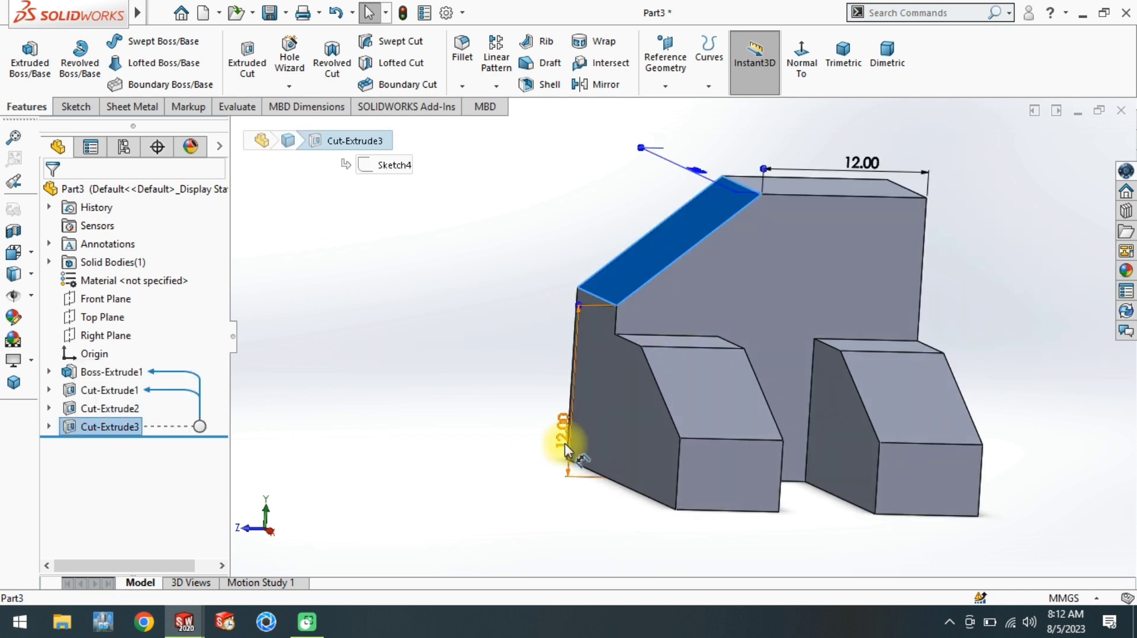
pyautogui.moveTo(656, 482); pyautogui.dragTo(573, 448, button='middle')
pyautogui.scroll(3, 584, 437)
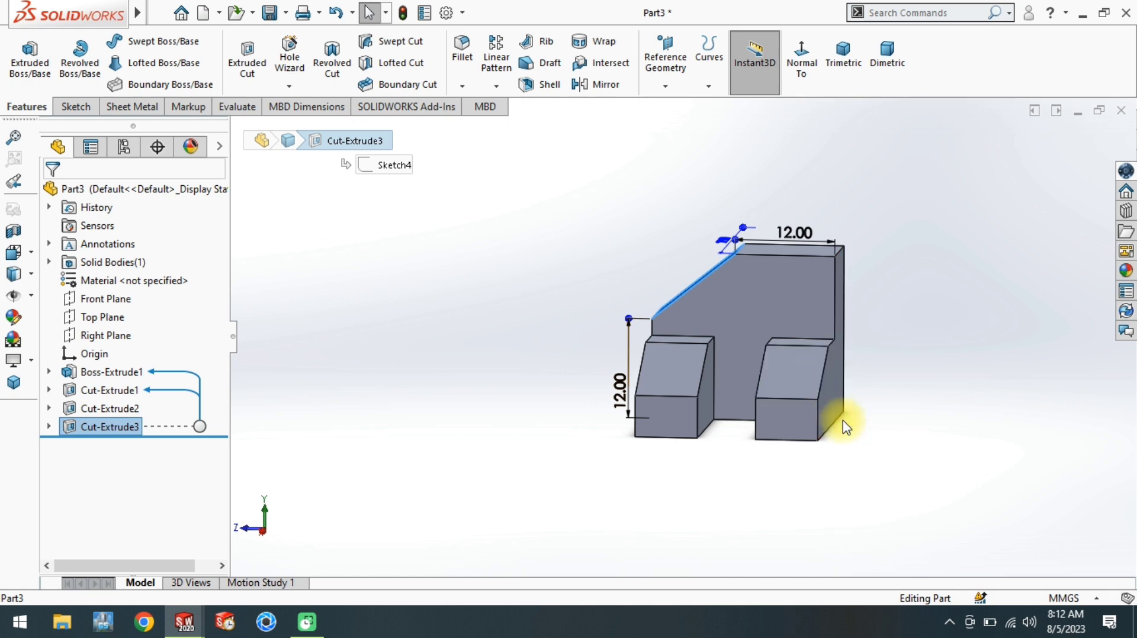
pyautogui.click(508, 392)
pyautogui.scroll(-3, 769, 365)
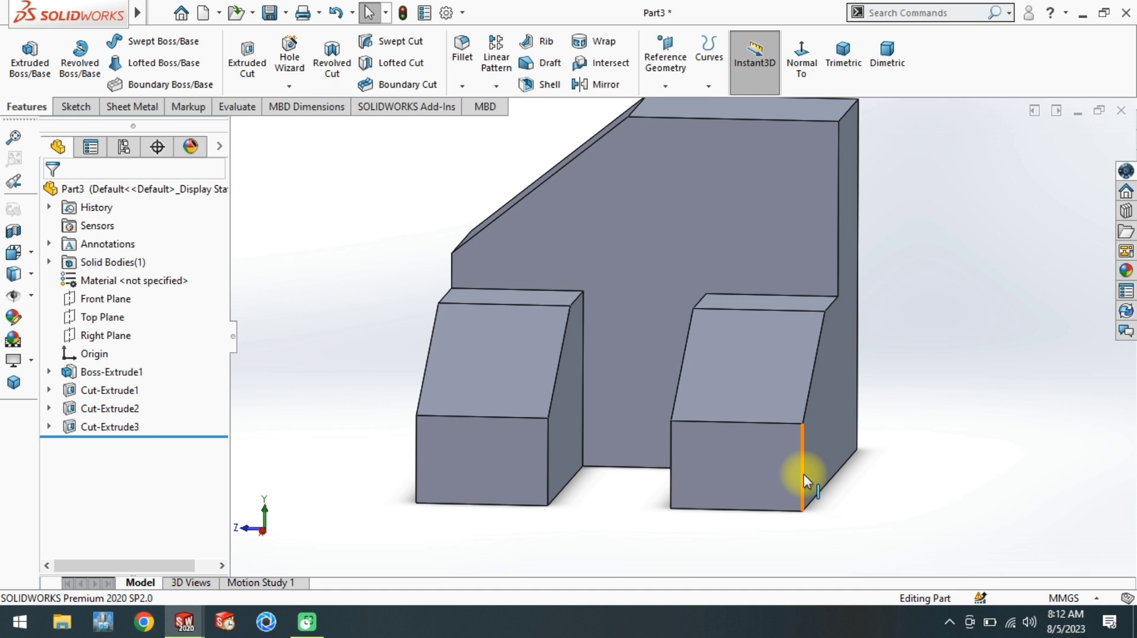
pyautogui.scroll(-3, 542, 361)
pyautogui.moveTo(563, 348); pyautogui.dragTo(588, 414, button='middle')
pyautogui.scroll(1, 589, 414)
pyautogui.scroll(-1, 660, 382)
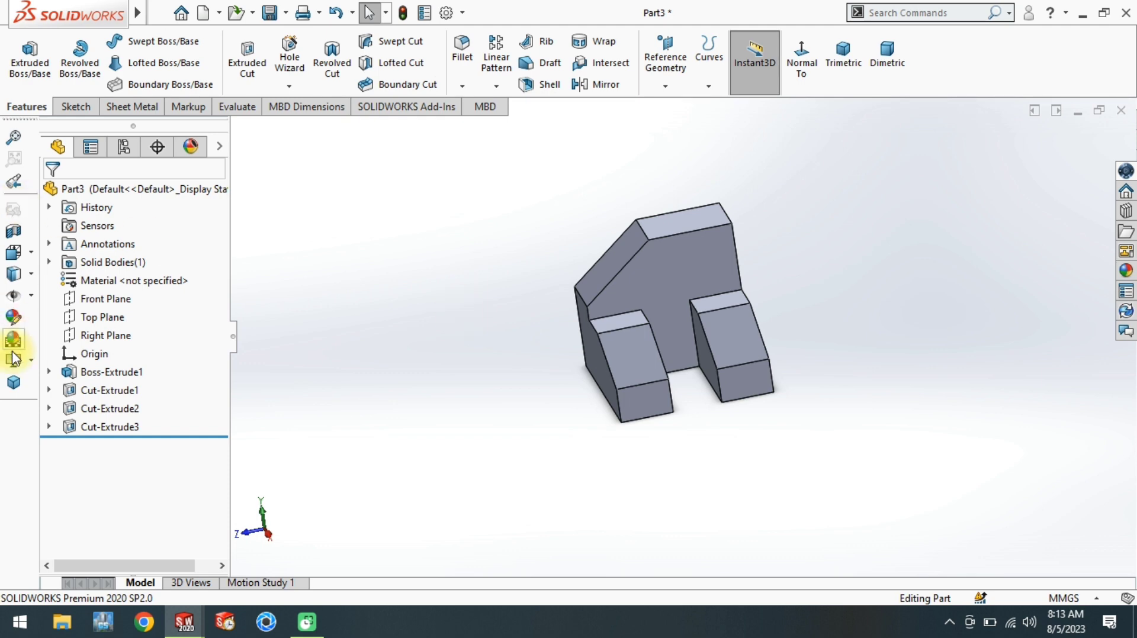
# - Orient the block to the isometric view and save the part as 27b in the BOOK 1 folder
pyautogui.click(8, 388)
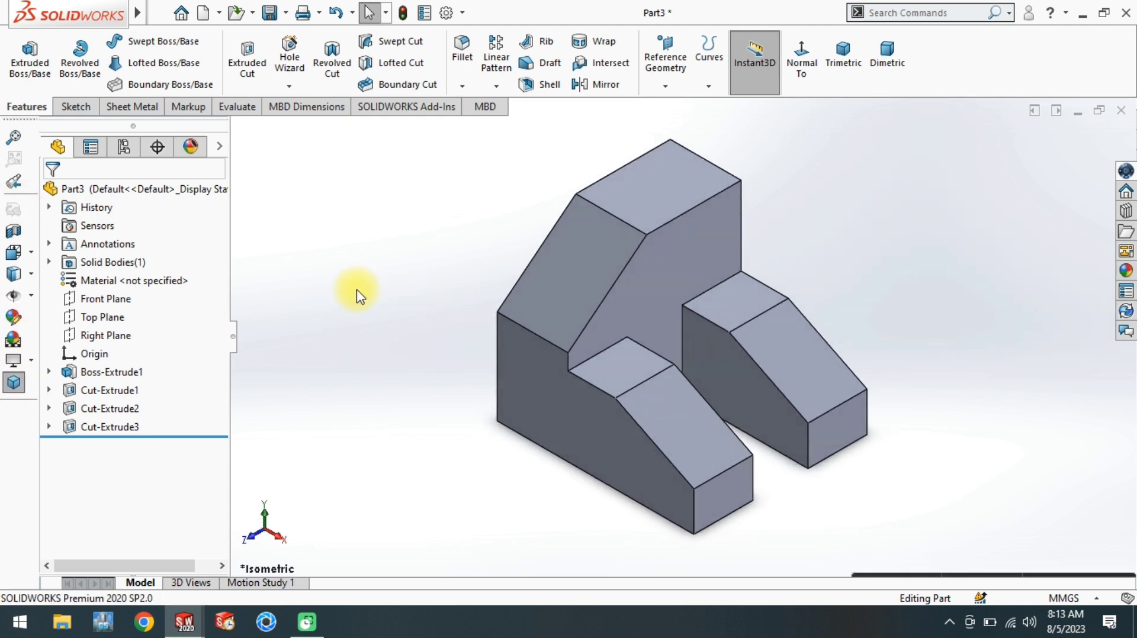
pyautogui.hotkey('ctrl', 's')
pyautogui.write('27')
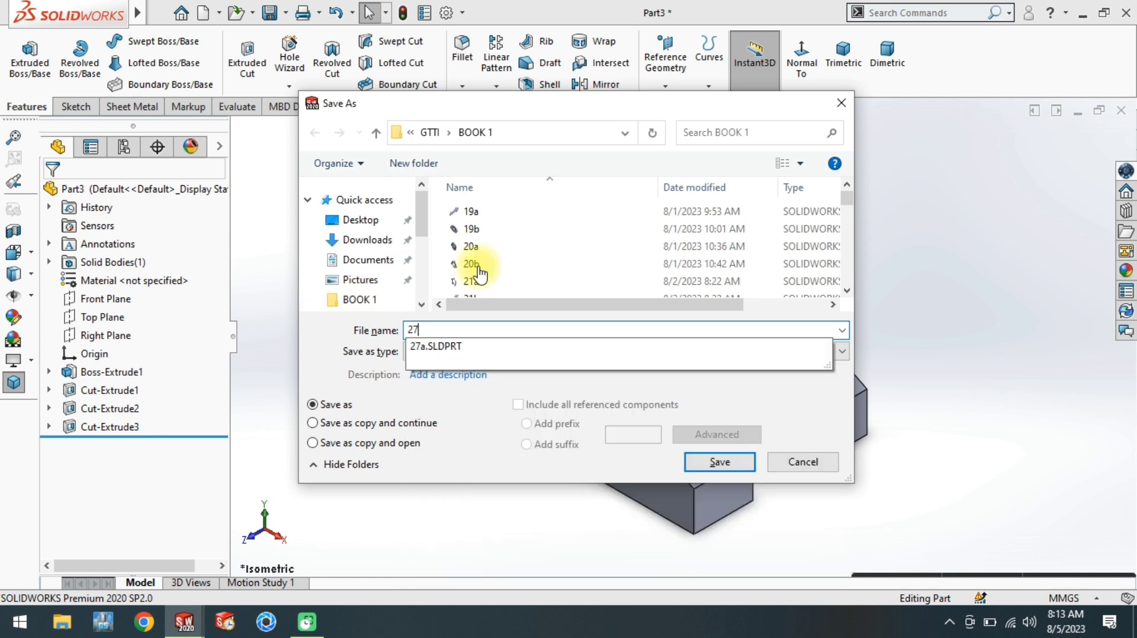
pyautogui.write('b')
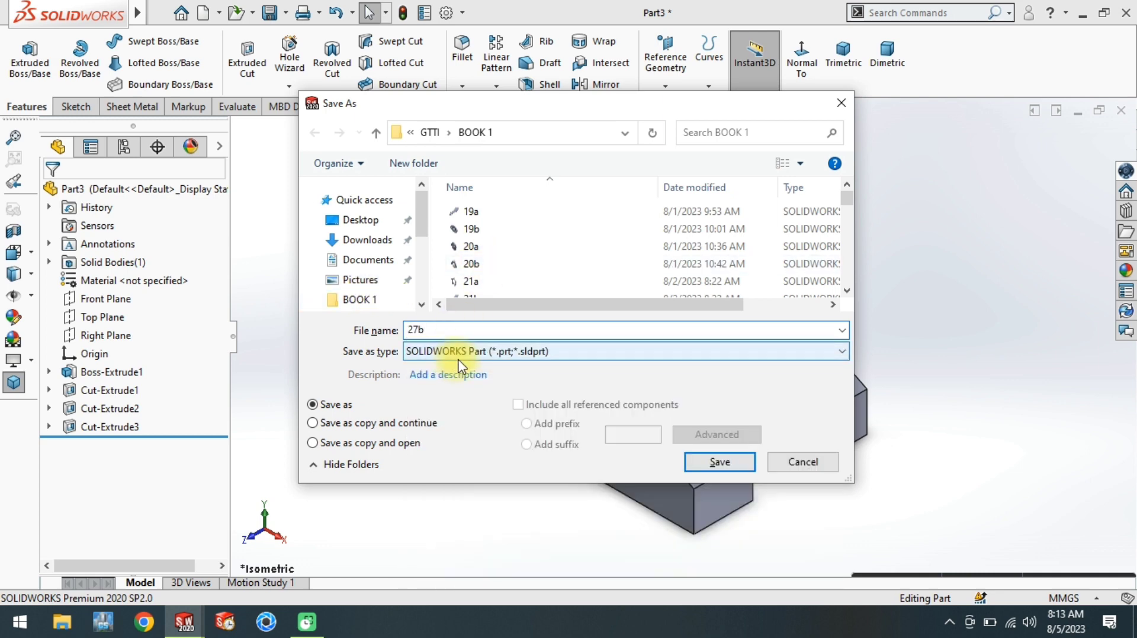
pyautogui.press('Return')
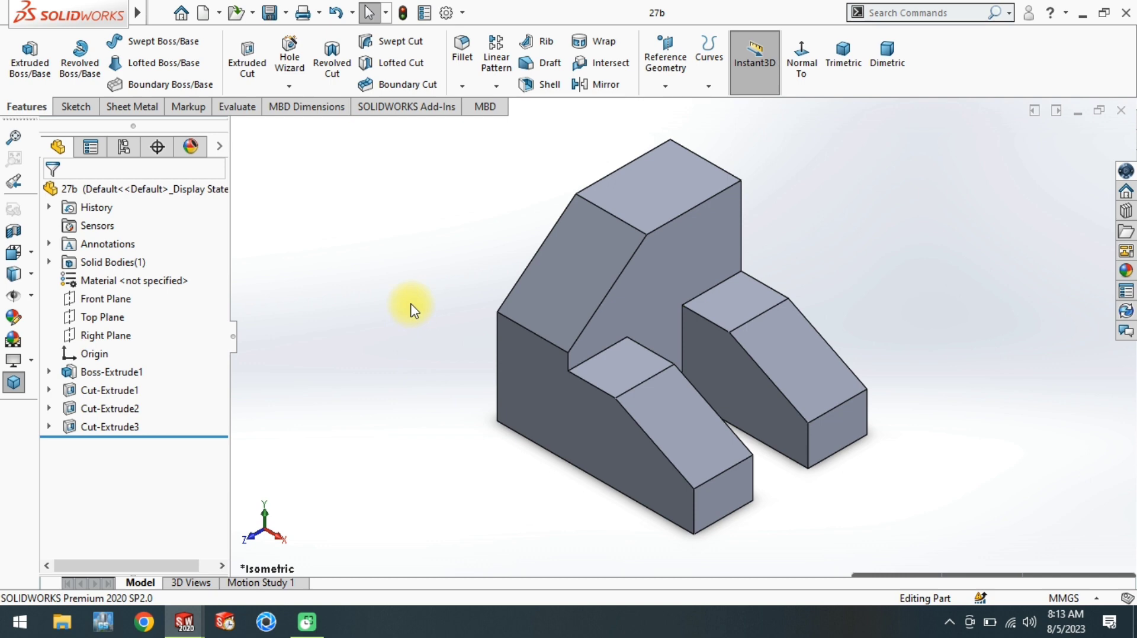
# - Create a new drawing document using the sheet format a4 210,297 YT.slddrt
pyautogui.hotkey('ctrl', 'n')
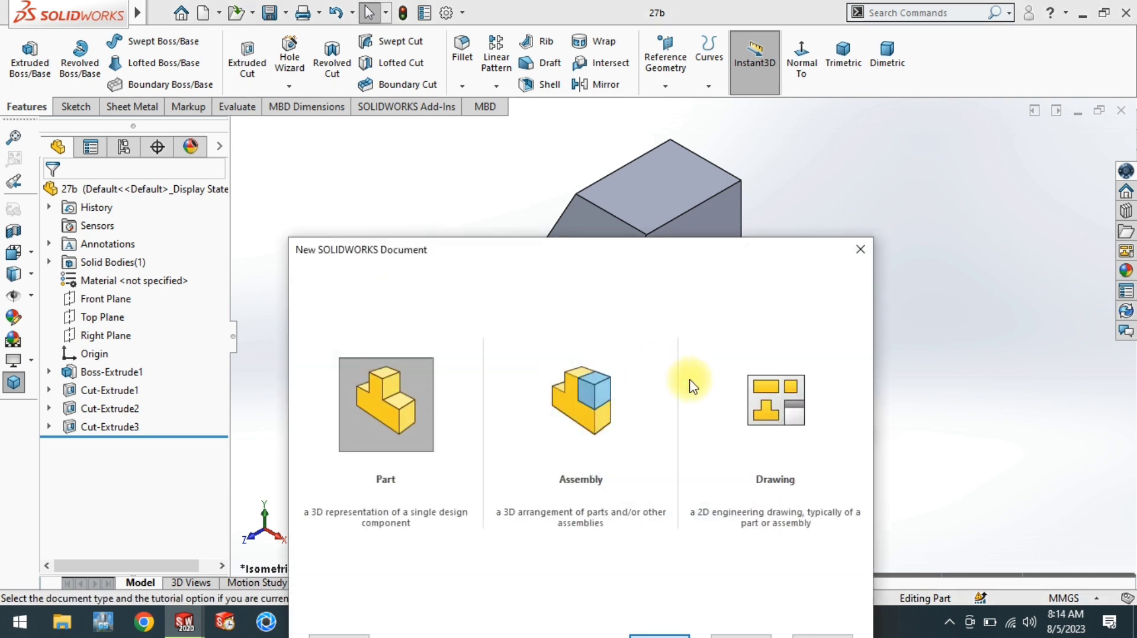
pyautogui.click(761, 393)
pyautogui.doubleClick(747, 387)
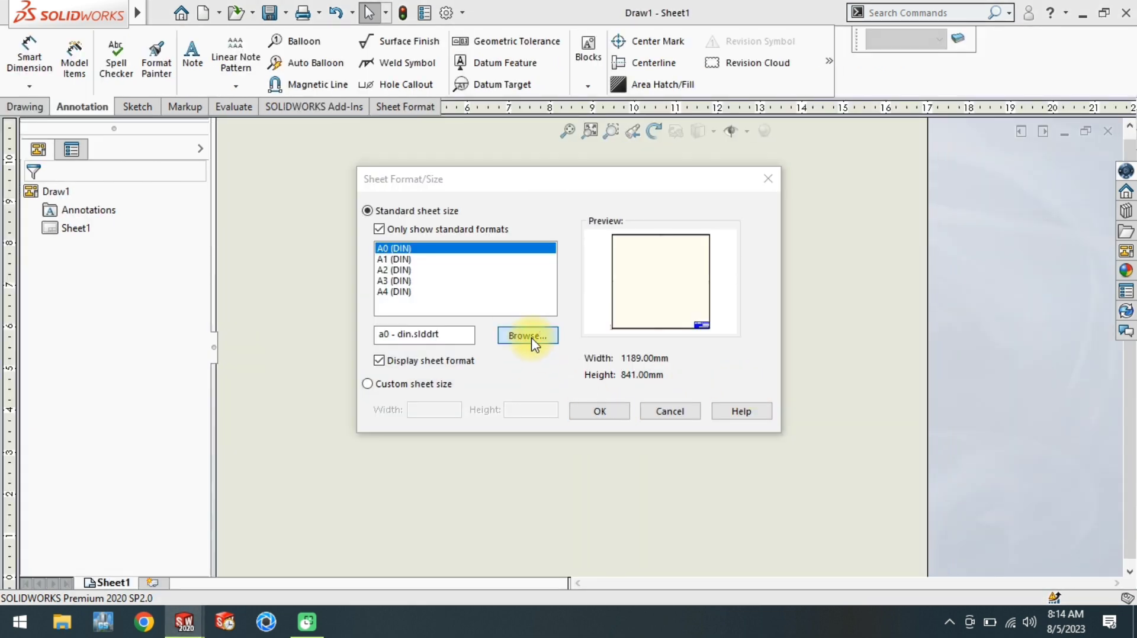
pyautogui.click(533, 337)
pyautogui.write('a4')
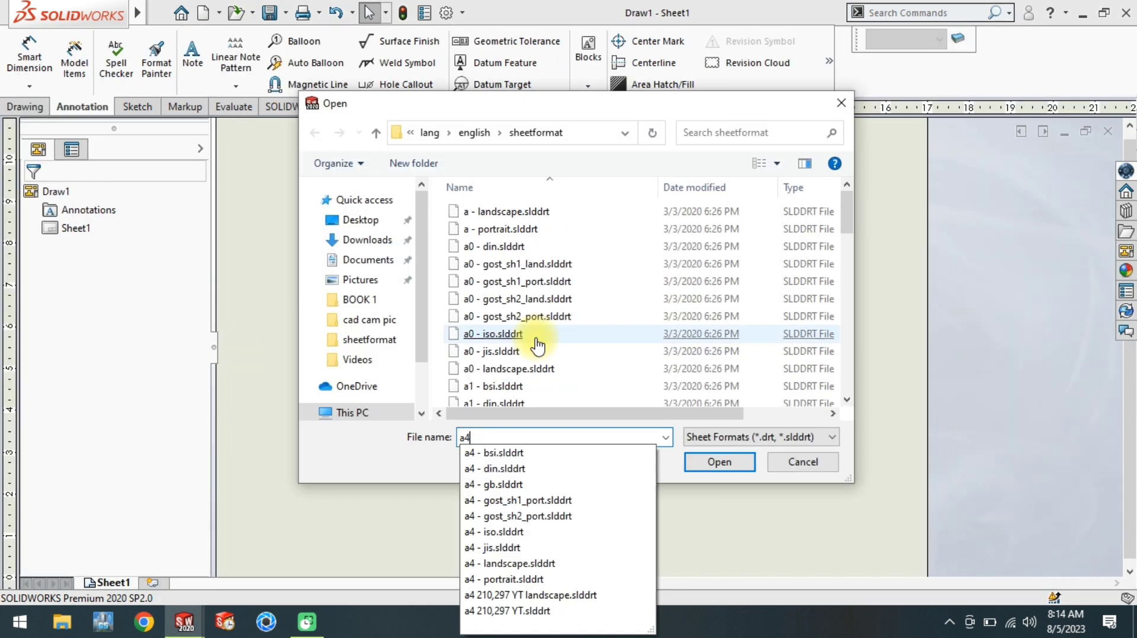
pyautogui.click(548, 611)
pyautogui.press('Return')
pyautogui.click(602, 411)
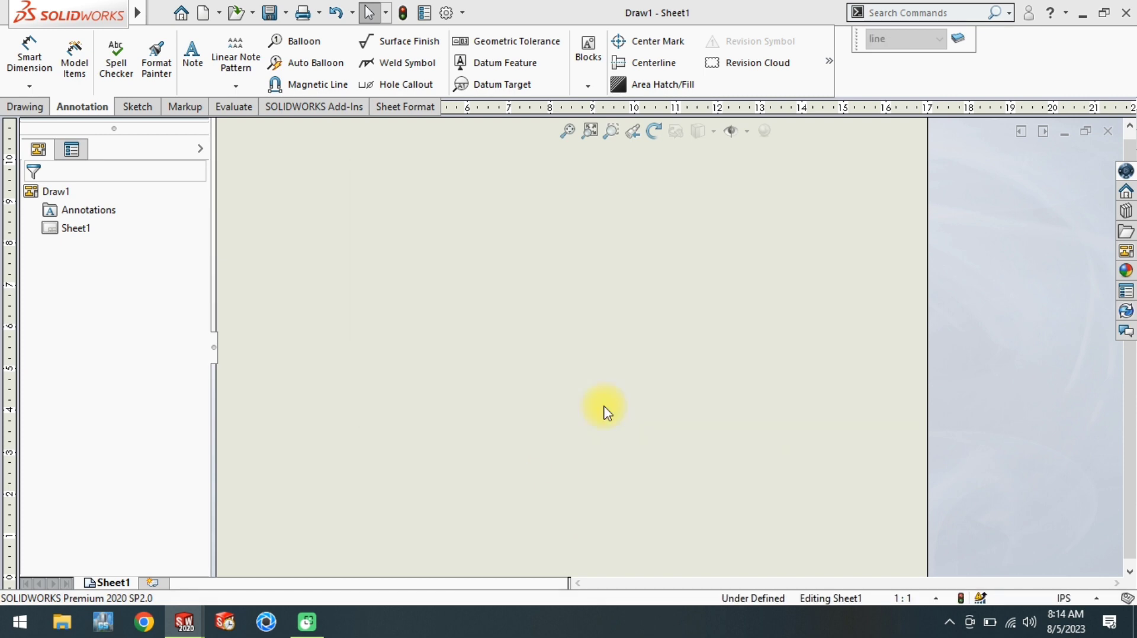
pyautogui.click(56, 197)
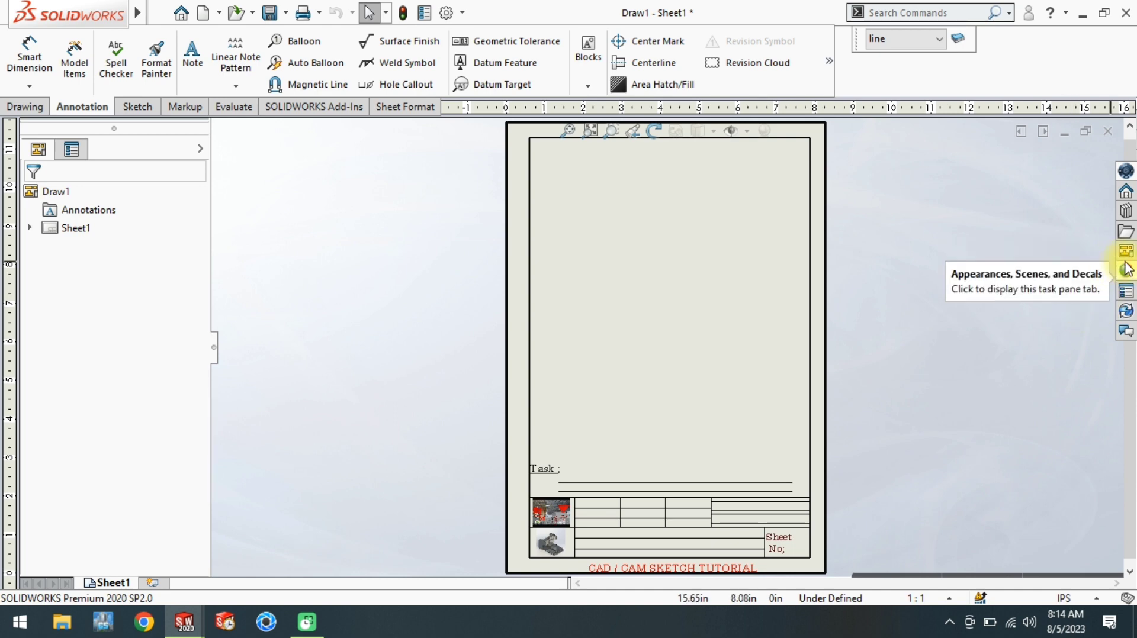
# - Load the views of part 27a and place its front view near the upper-left corner of the sheet
pyautogui.click(1124, 252)
pyautogui.click(931, 133)
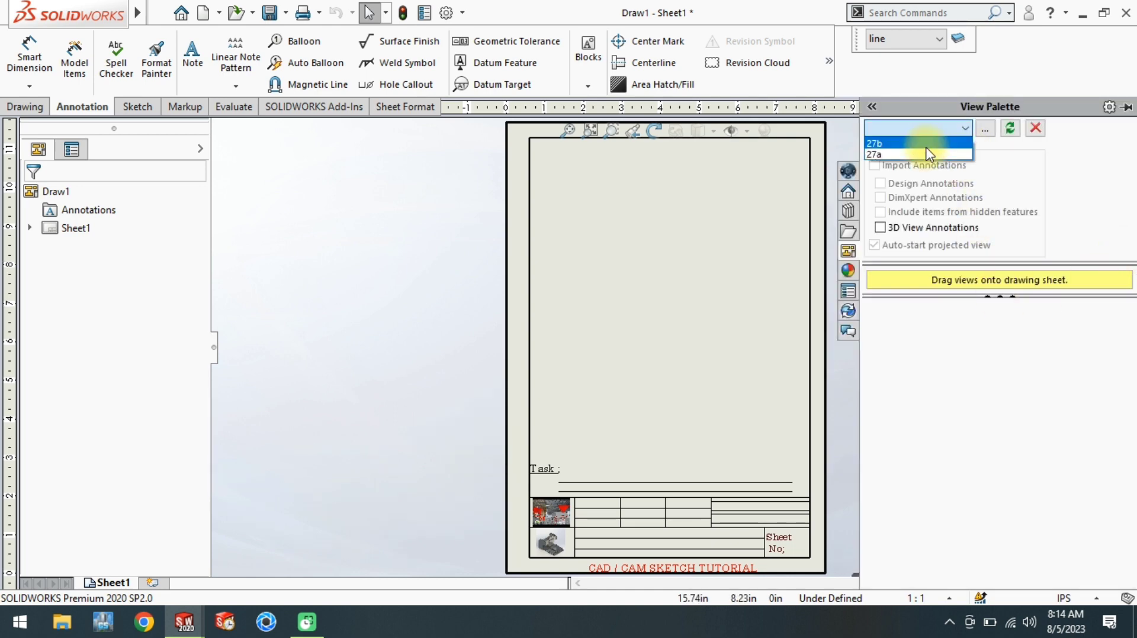
pyautogui.click(924, 149)
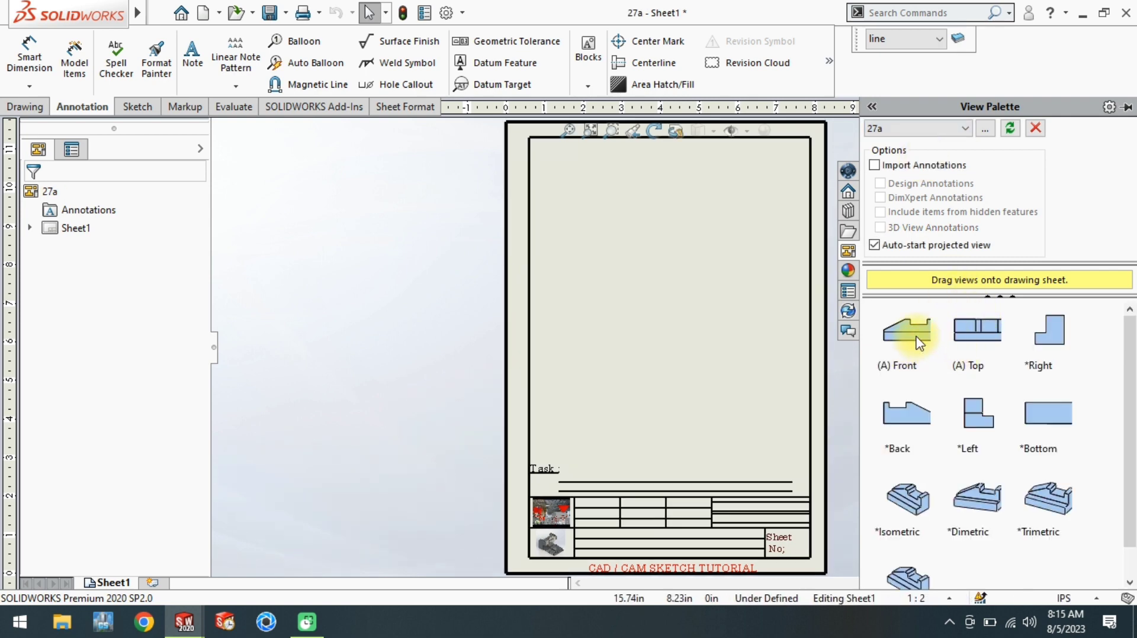
pyautogui.moveTo(919, 344)
pyautogui.mouseDown()
pyautogui.moveTo(661, 216)
pyautogui.moveTo(609, 203)
pyautogui.moveTo(601, 240)
pyautogui.moveTo(580, 181)
pyautogui.mouseUp()
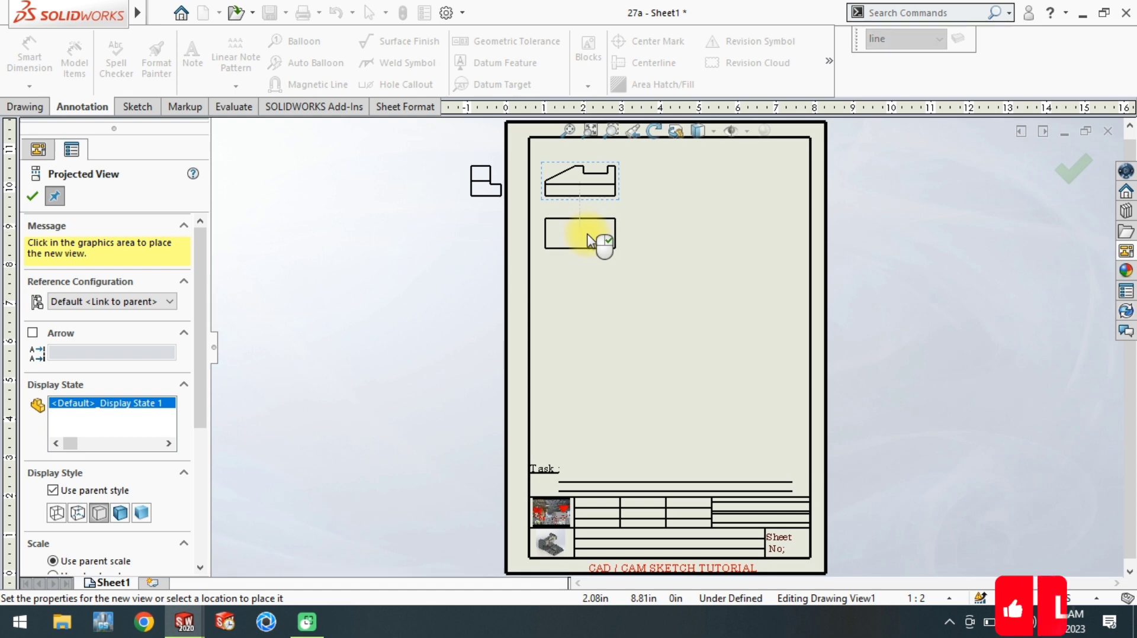
# - Place projected views of the front view, one to its left and one above it, and finish the projection
pyautogui.press('f')
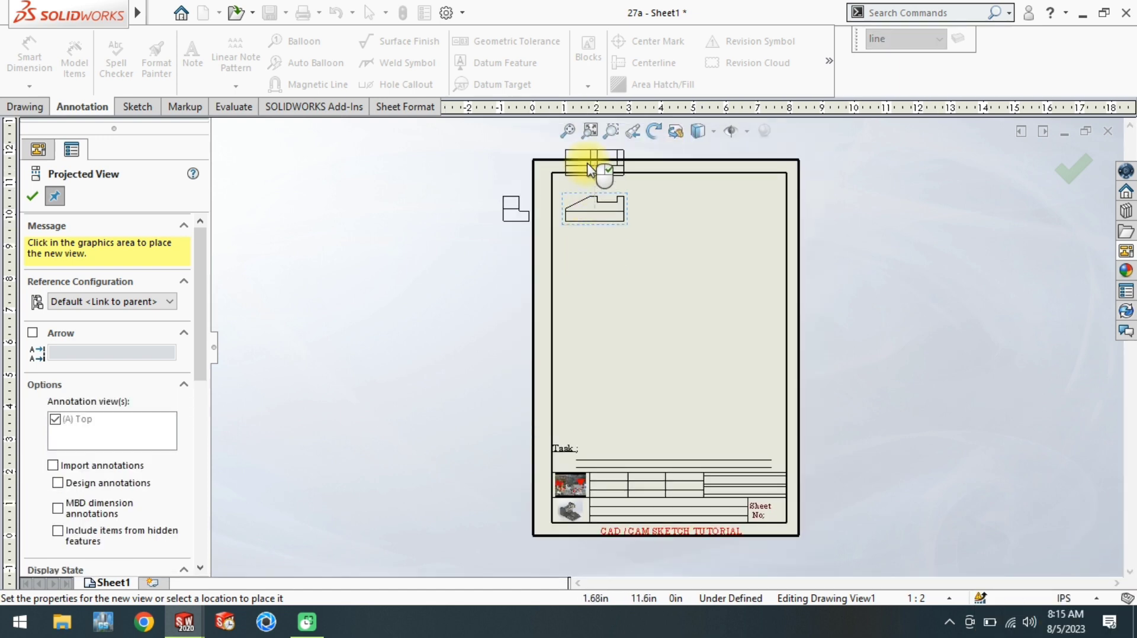
pyautogui.scroll(3, 589, 165)
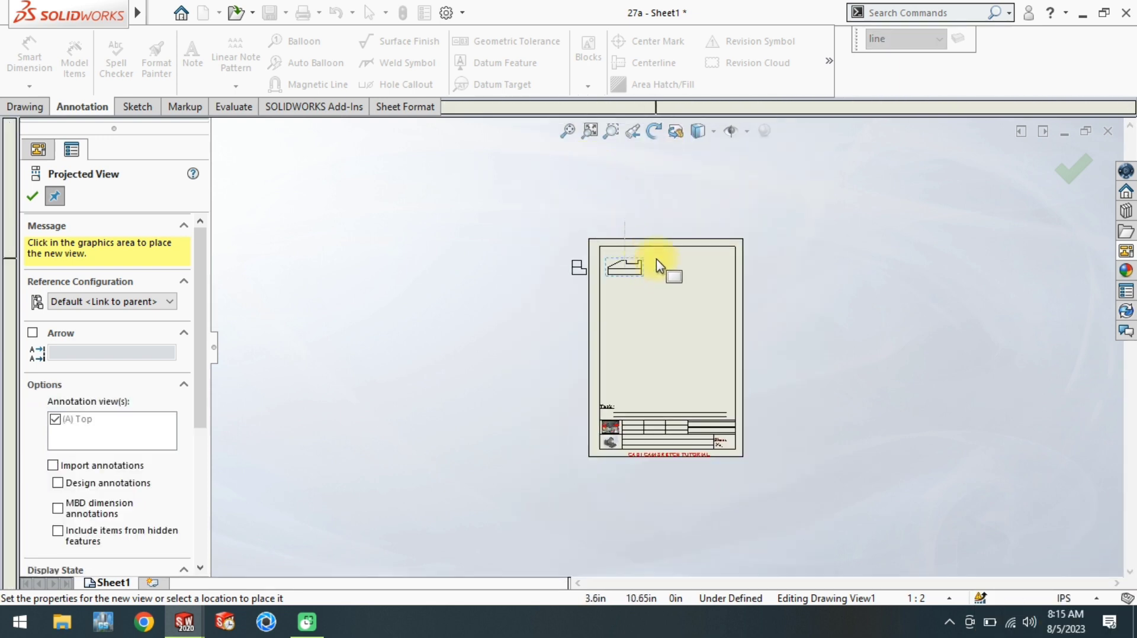
pyautogui.scroll(-3, 659, 266)
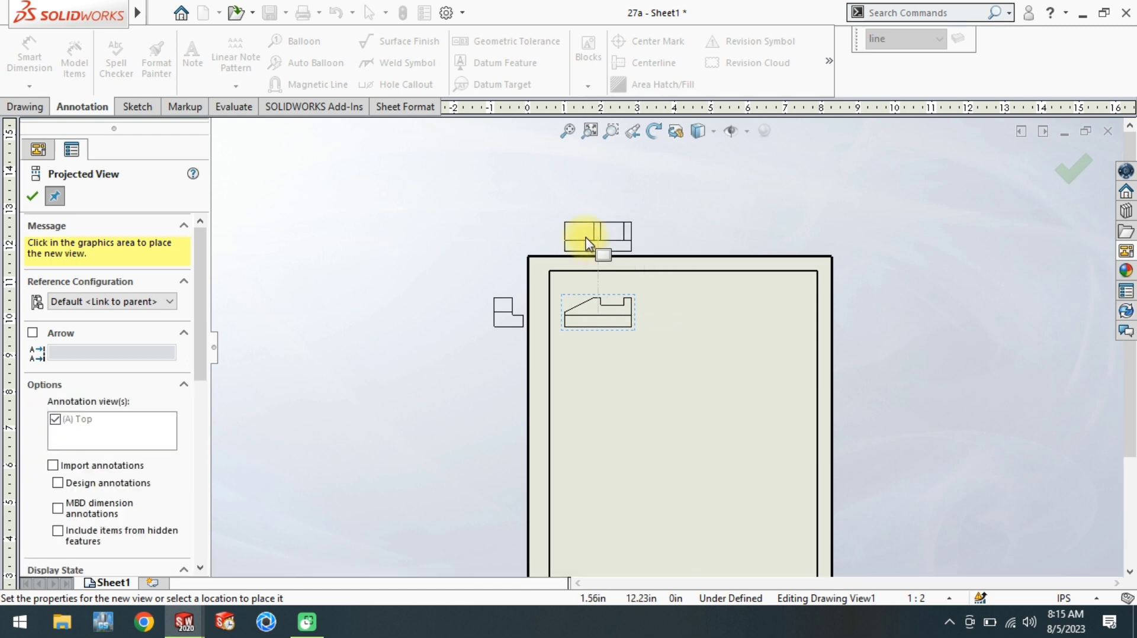
pyautogui.click(590, 244)
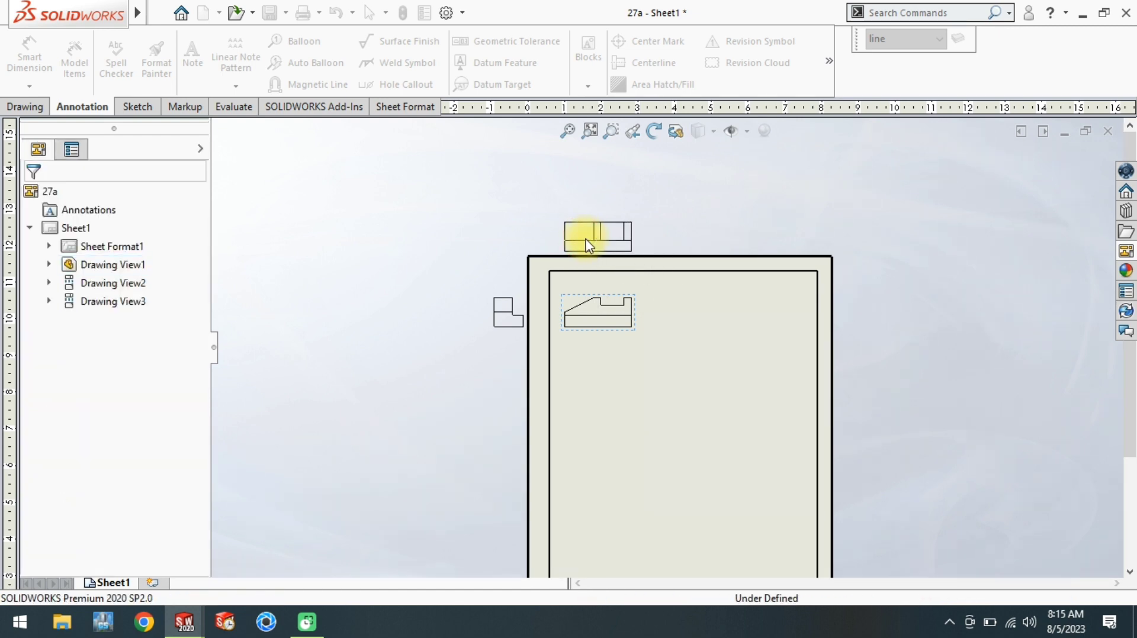
# - Move the projected top view below the front view and the side view to the front view's right
pyautogui.moveTo(596, 254); pyautogui.dragTo(603, 379)
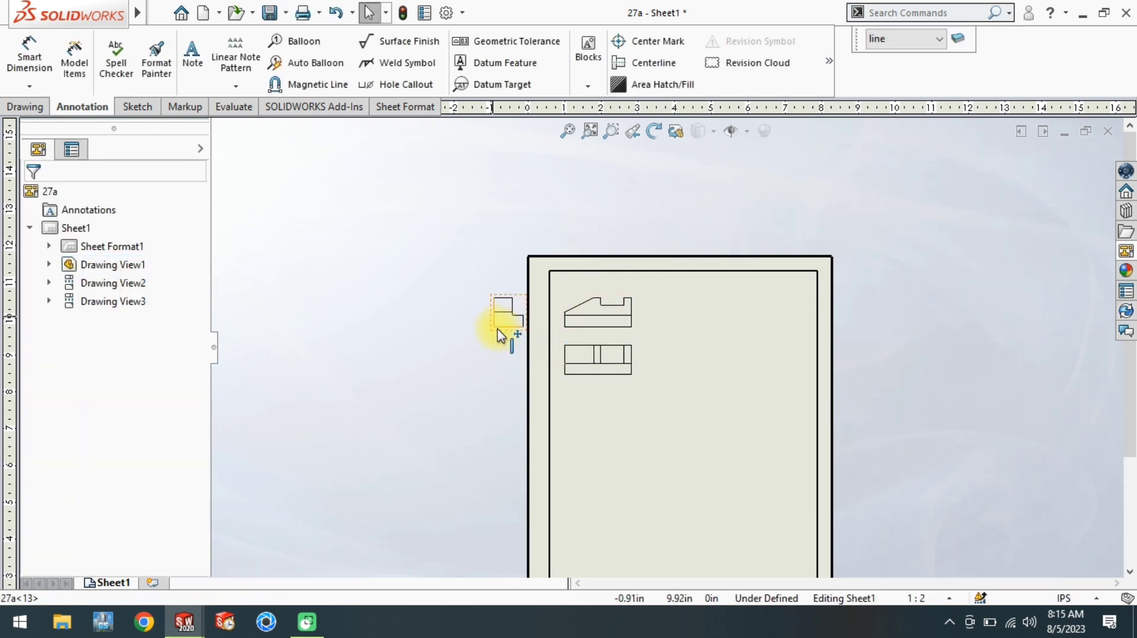
pyautogui.moveTo(504, 338); pyautogui.dragTo(666, 332)
pyautogui.click(467, 373)
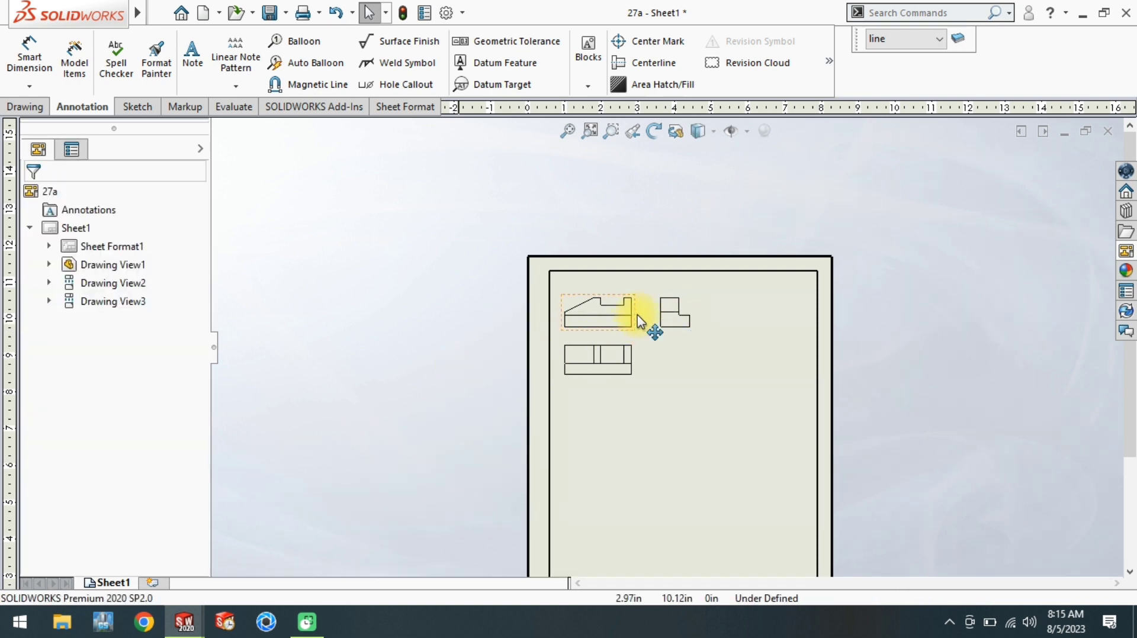
# - Set the front view's display style to Hidden Lines Visible
pyautogui.scroll(-3, 645, 317)
pyautogui.click(652, 307)
pyautogui.scroll(-5, 152, 373)
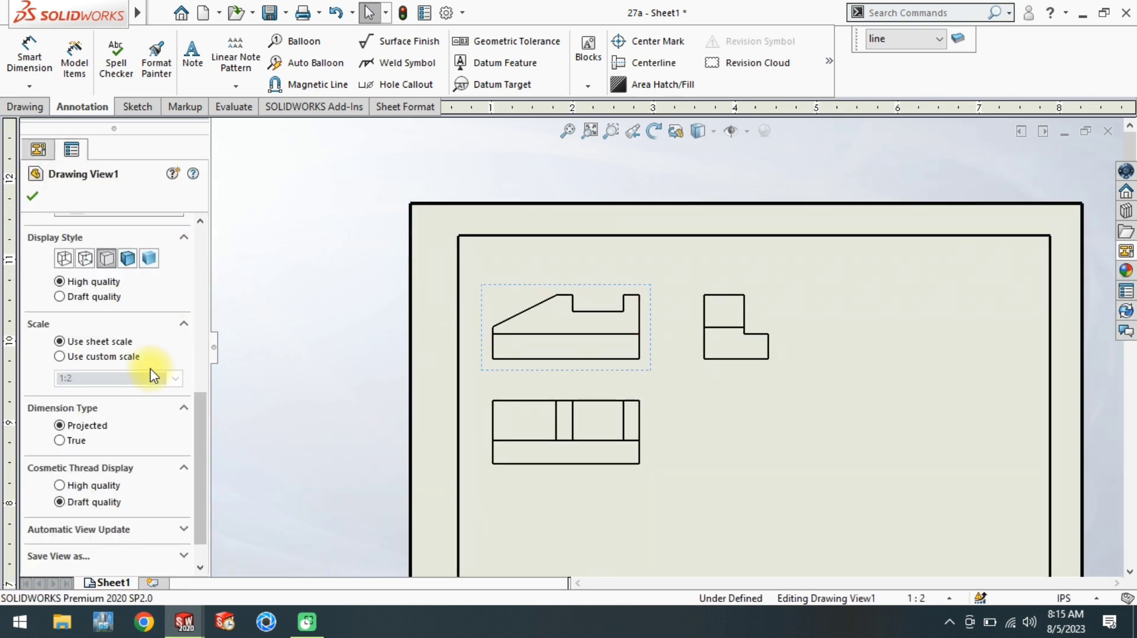
pyautogui.click(86, 260)
pyautogui.click(32, 196)
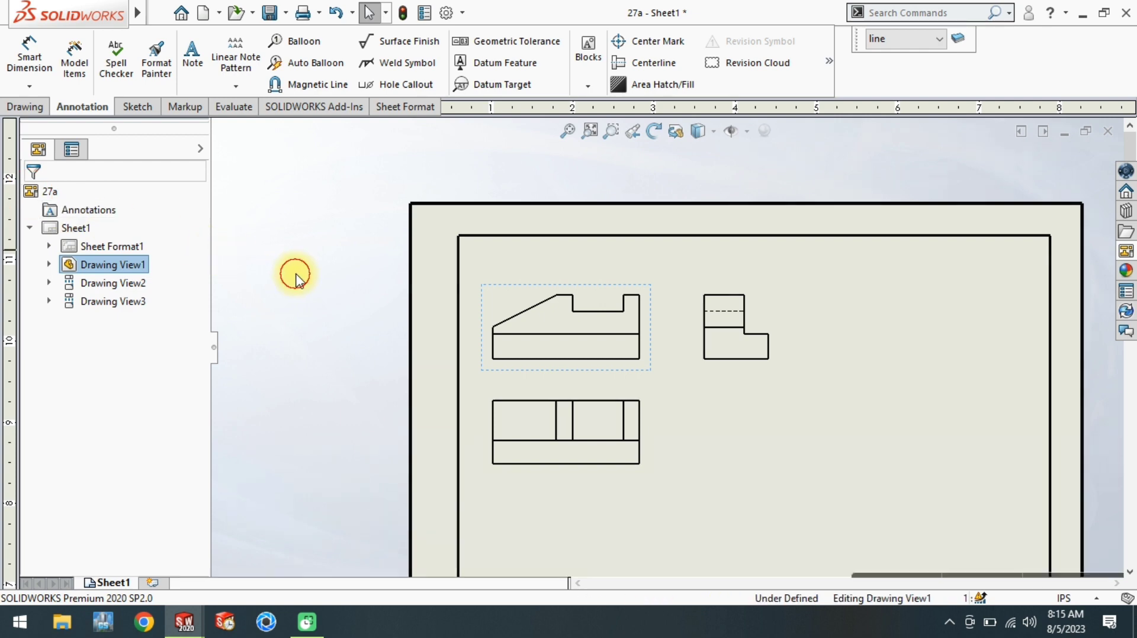
# - Place the isometric view of part 27a in the upper-right area of the sheet
pyautogui.press('z')
pyautogui.scroll(-3, 654, 417)
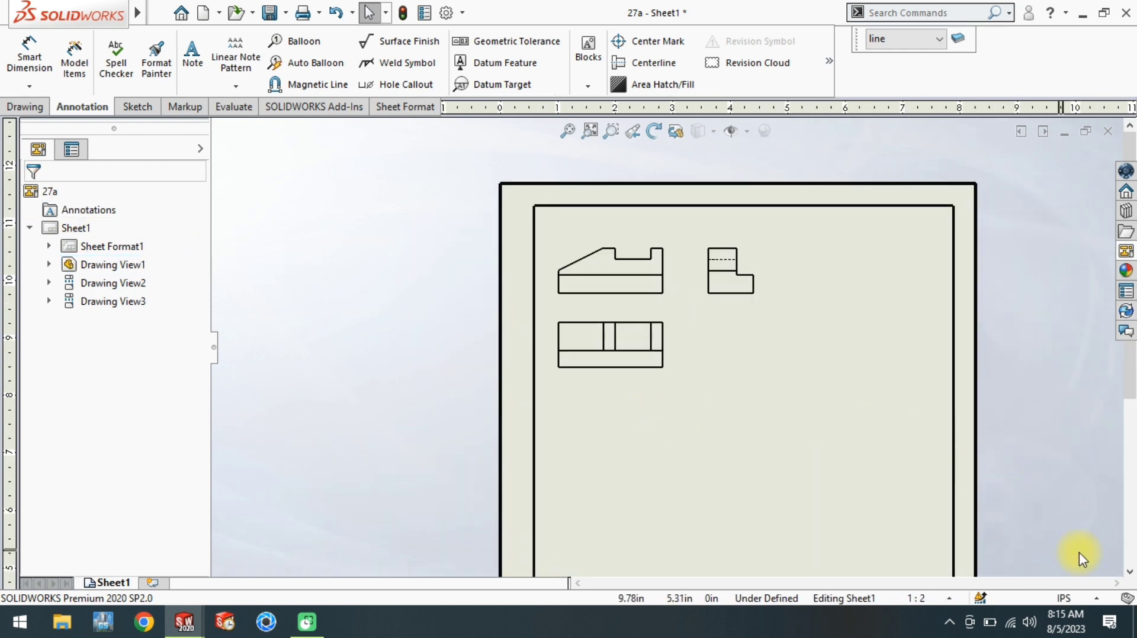
pyautogui.click(1133, 251)
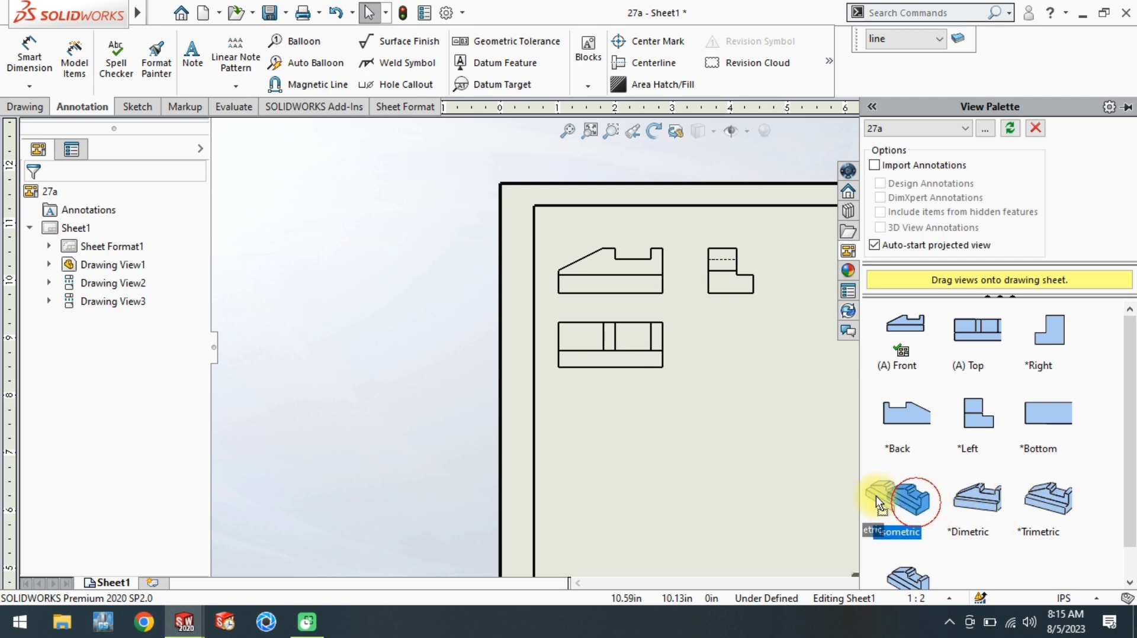
pyautogui.moveTo(876, 495)
pyautogui.mouseDown()
pyautogui.moveTo(832, 354)
pyautogui.moveTo(875, 273)
pyautogui.mouseUp()
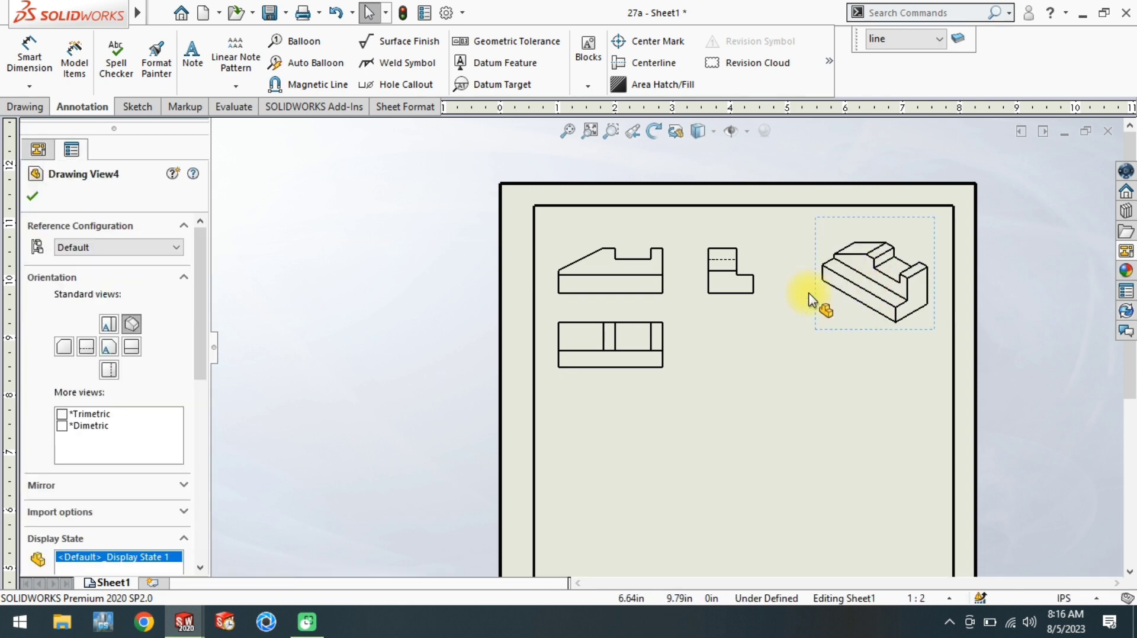
# - Set the isometric view's display style to Shaded With Edges
pyautogui.scroll(-3, 196, 391)
pyautogui.click(149, 454)
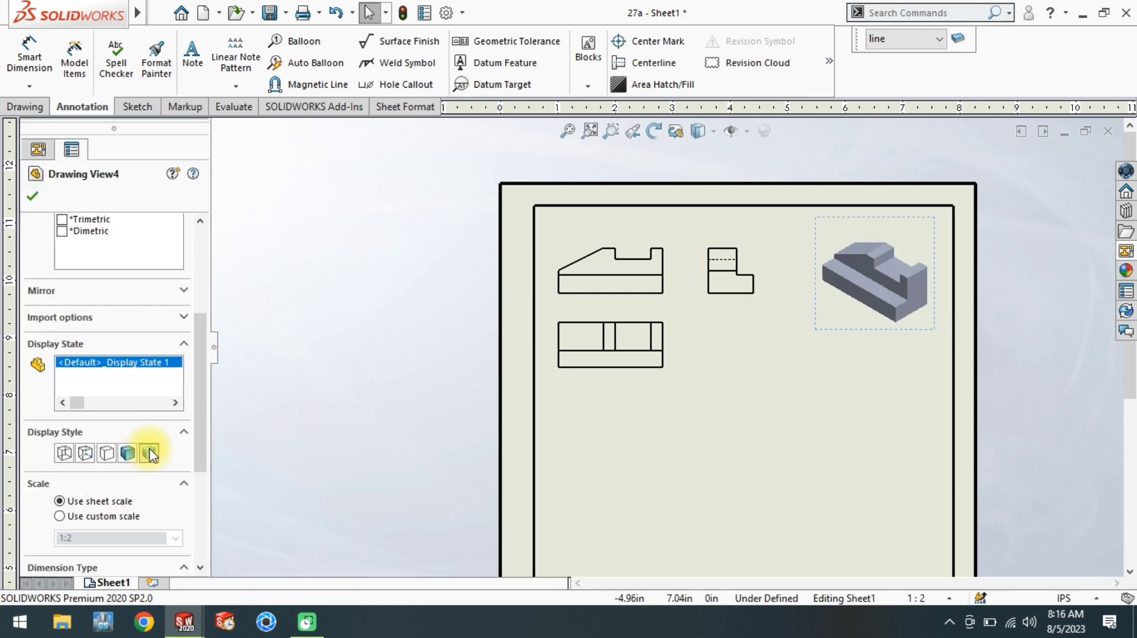
pyautogui.click(128, 454)
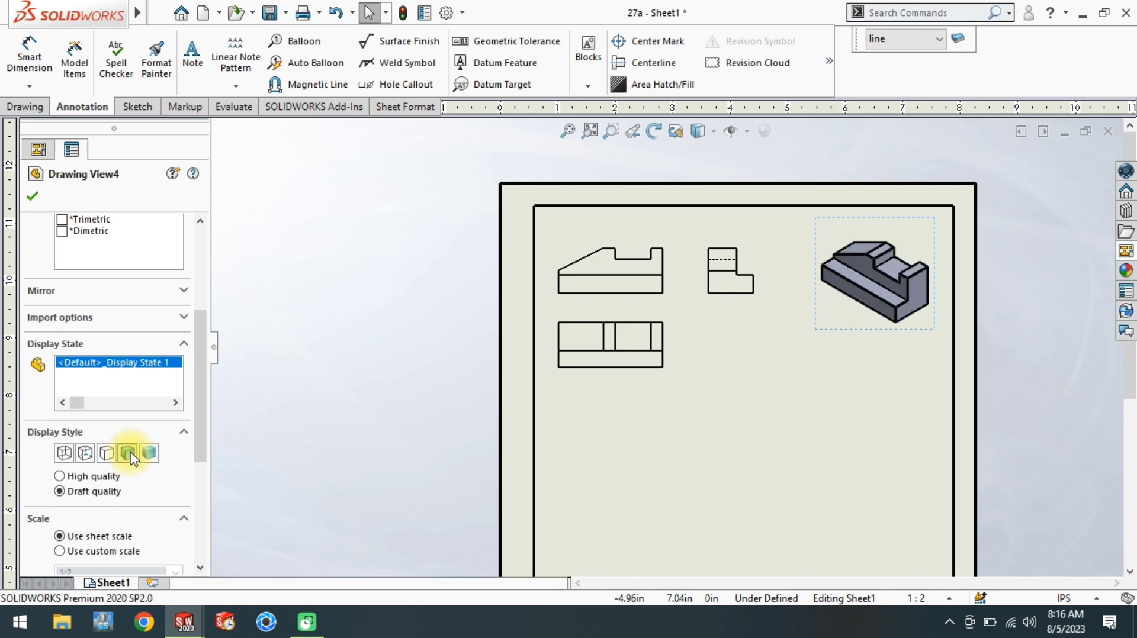
pyautogui.scroll(-3, 195, 385)
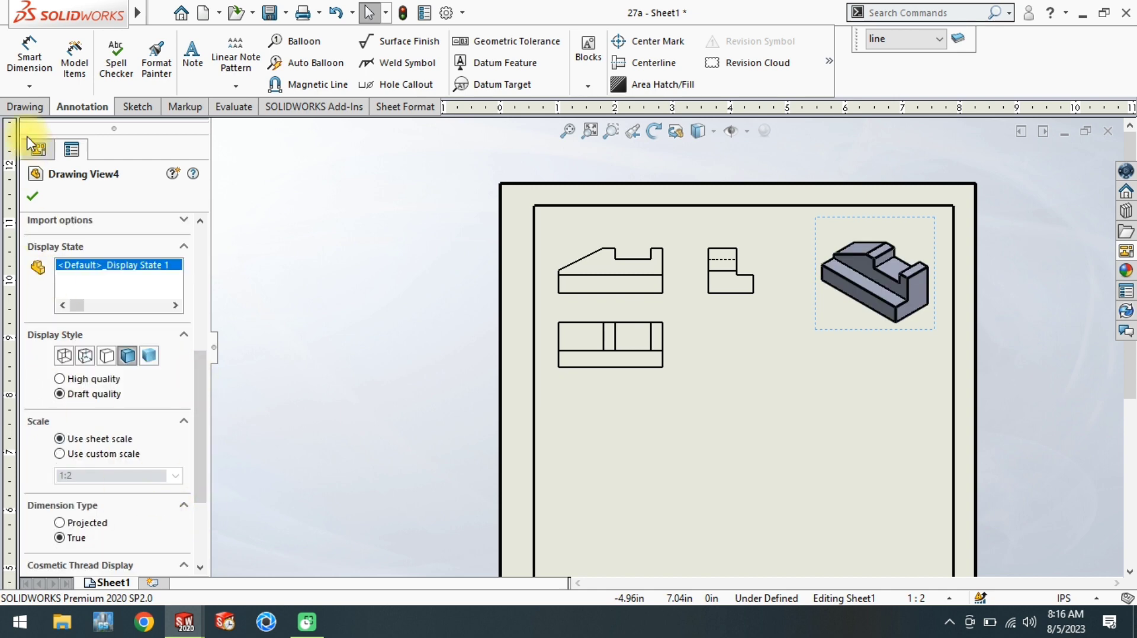
pyautogui.click(33, 196)
pyautogui.scroll(2, 782, 448)
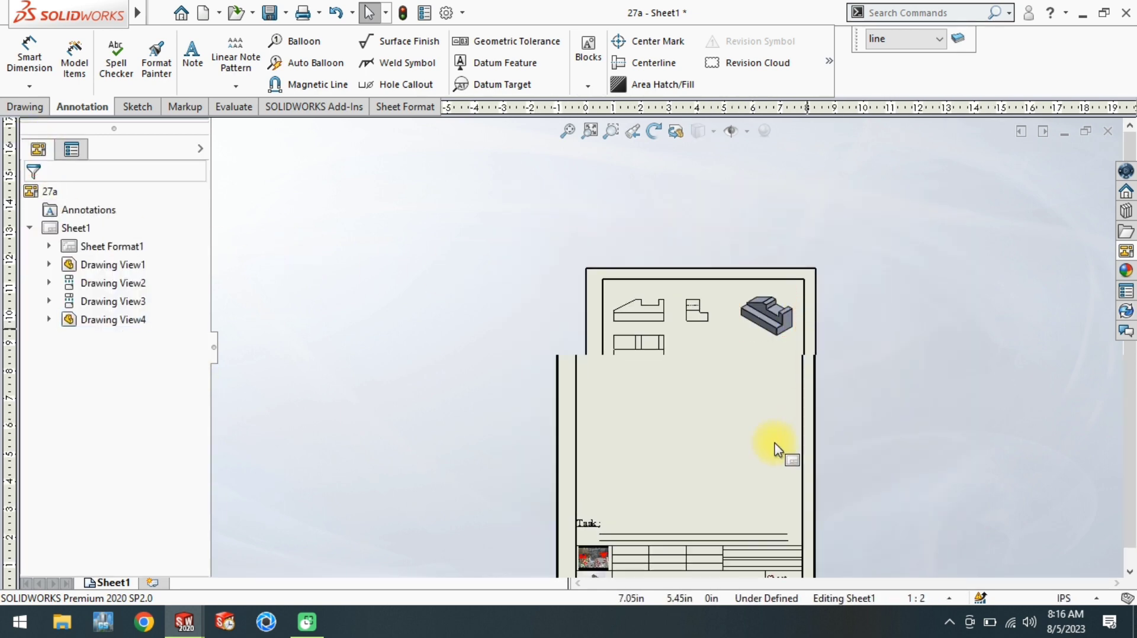
pyautogui.scroll(3, 778, 453)
pyautogui.scroll(-4, 655, 288)
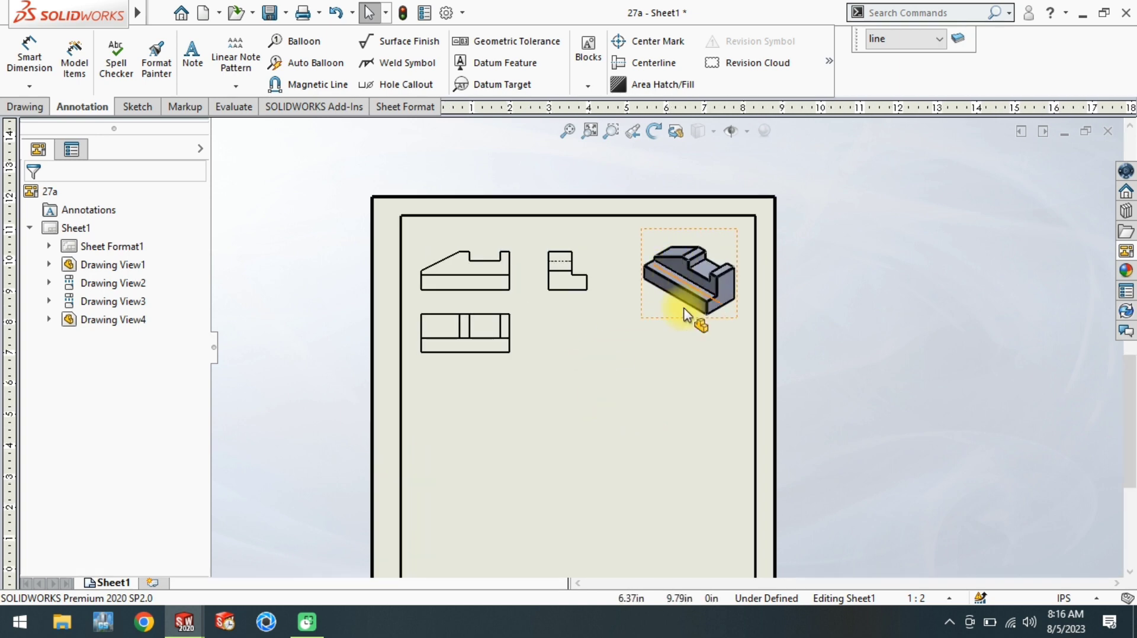
pyautogui.click(673, 319)
pyautogui.click(674, 132)
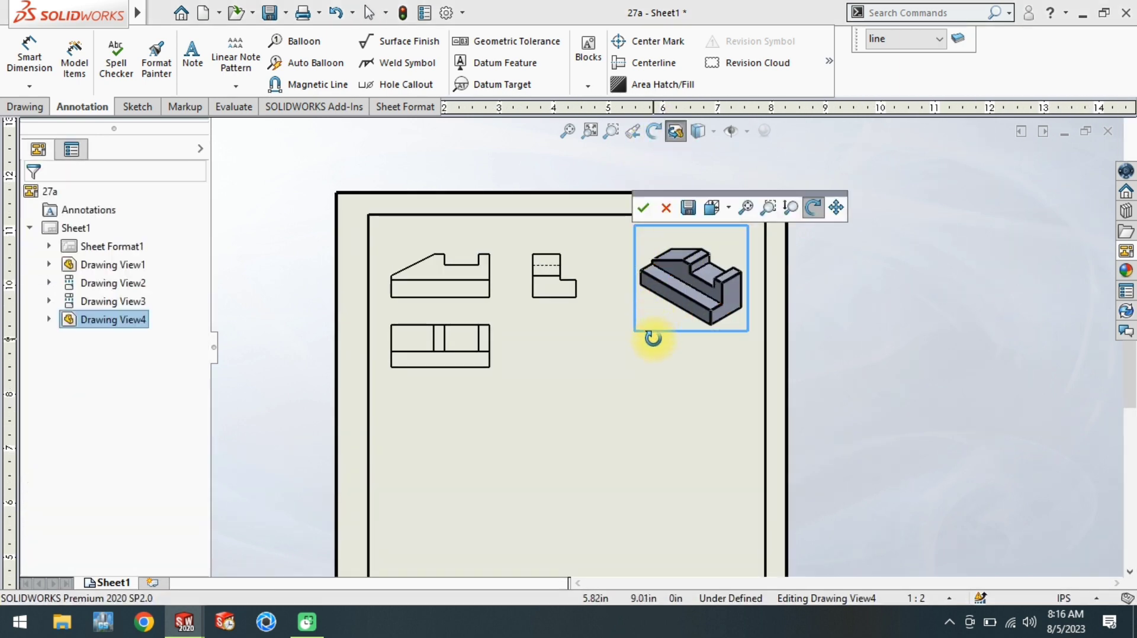
pyautogui.click(666, 207)
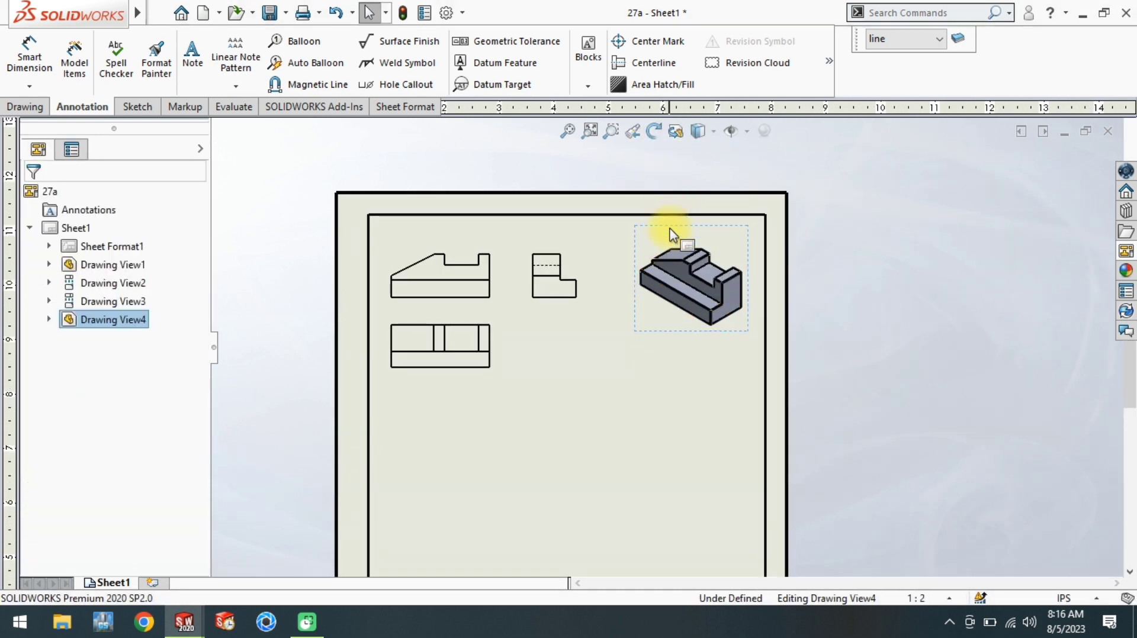
pyautogui.click(591, 364)
pyautogui.scroll(4, 621, 424)
pyautogui.scroll(-3, 639, 412)
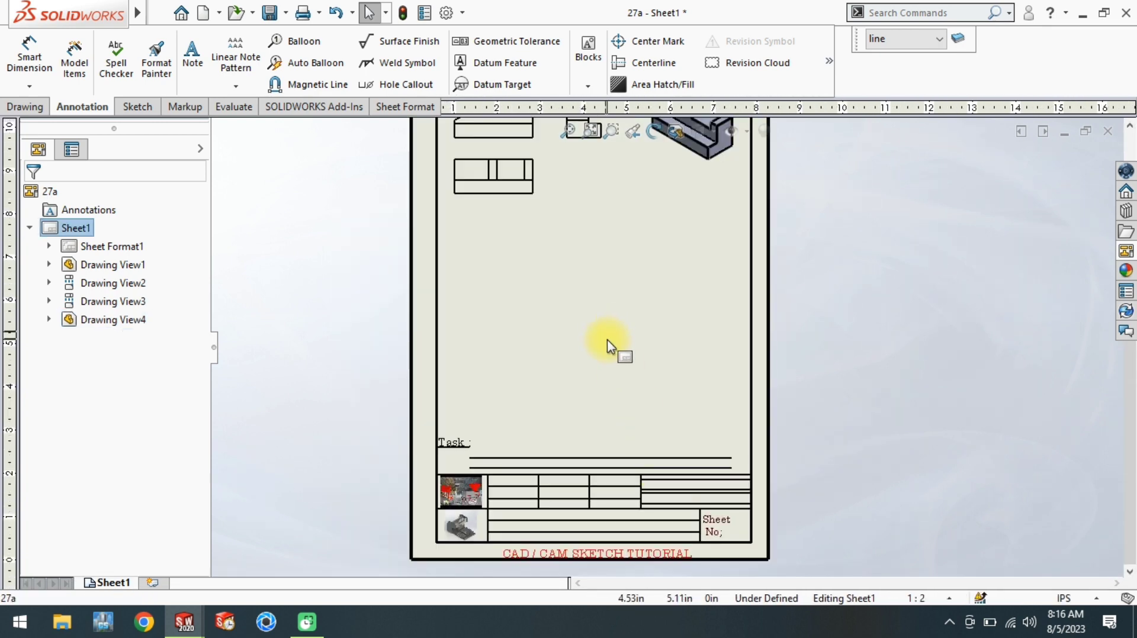
# - Draw a horizontal line across the full width of the drawing frame below the 27a views
pyautogui.press('l')
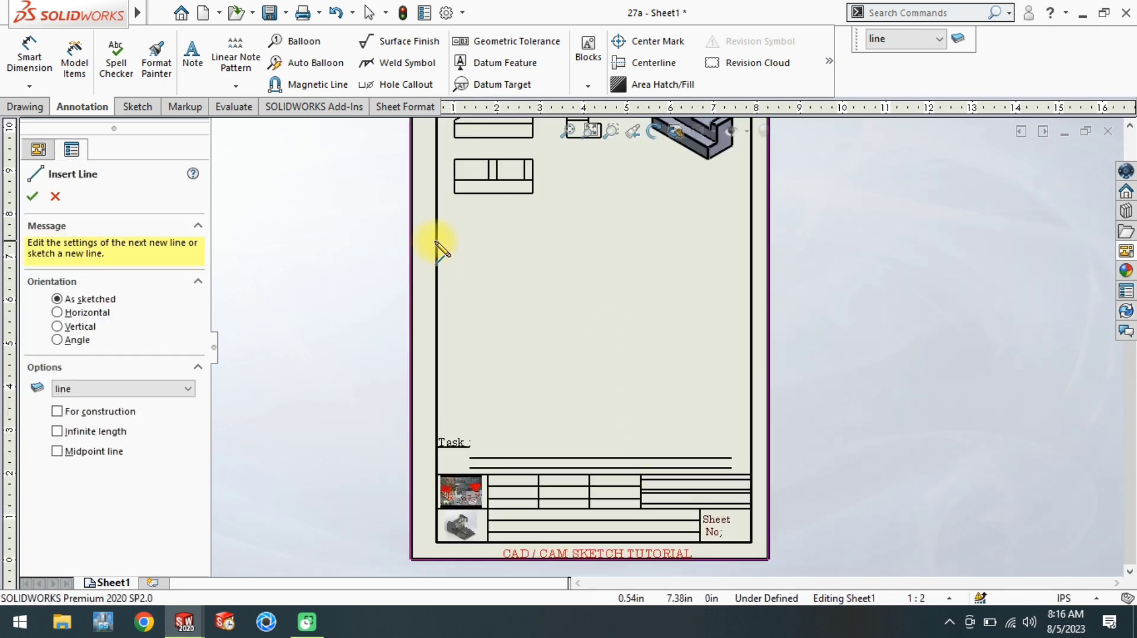
pyautogui.click(437, 251)
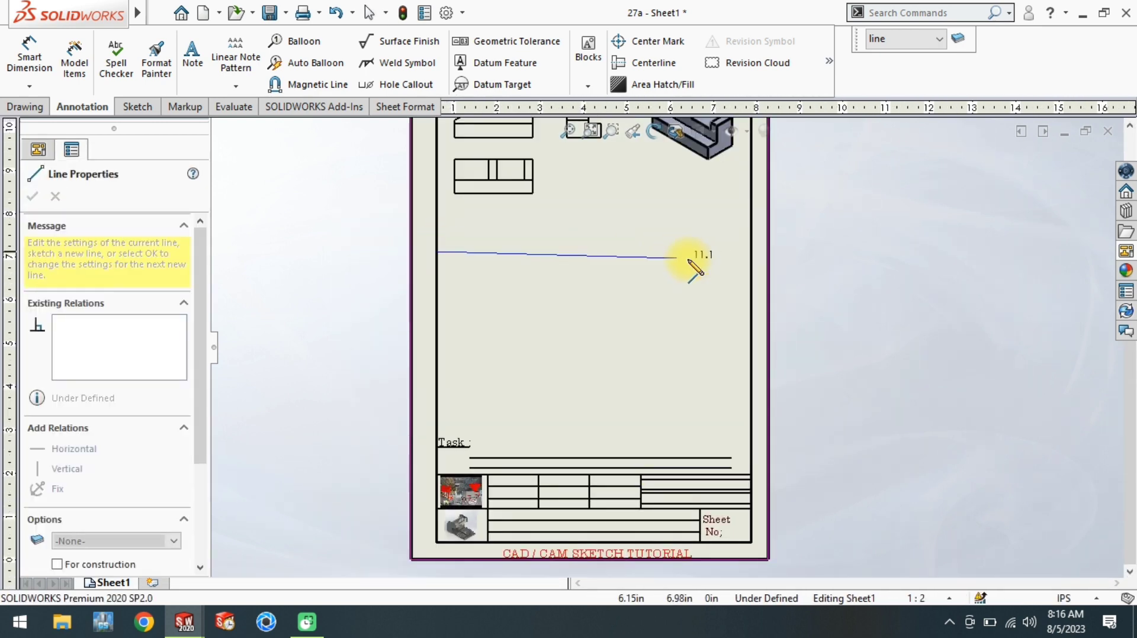
pyautogui.click(752, 251)
pyautogui.press('Escape')
pyautogui.scroll(3, 655, 348)
pyautogui.scroll(-4, 651, 361)
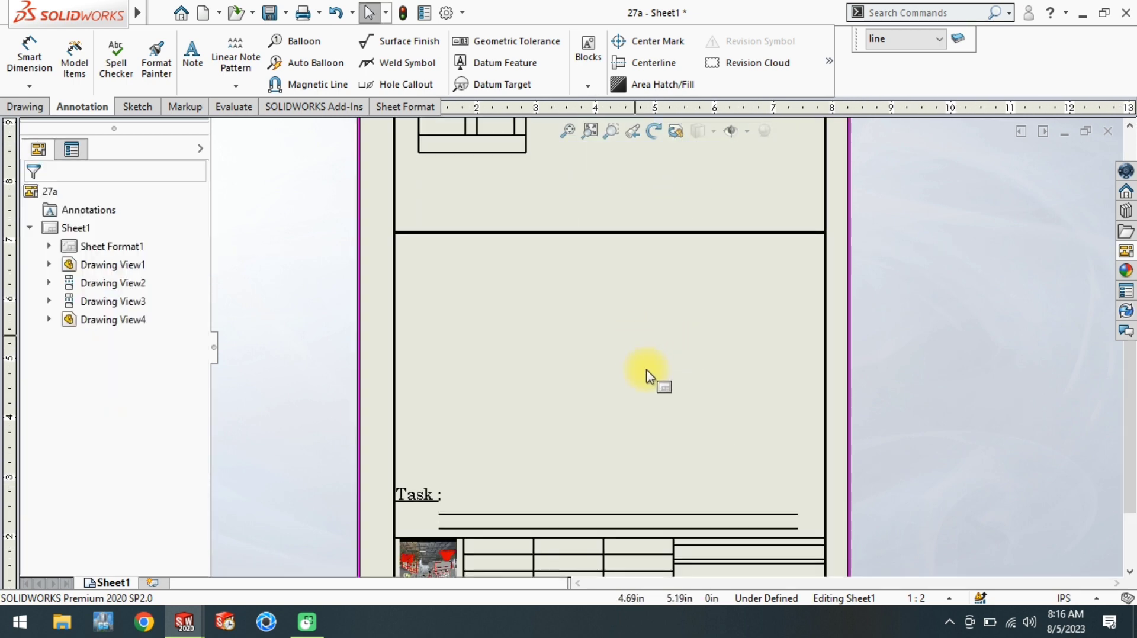
# - Place part 27b's right view in the sheet's lower half, with projected views to its left and above it
pyautogui.click(1128, 252)
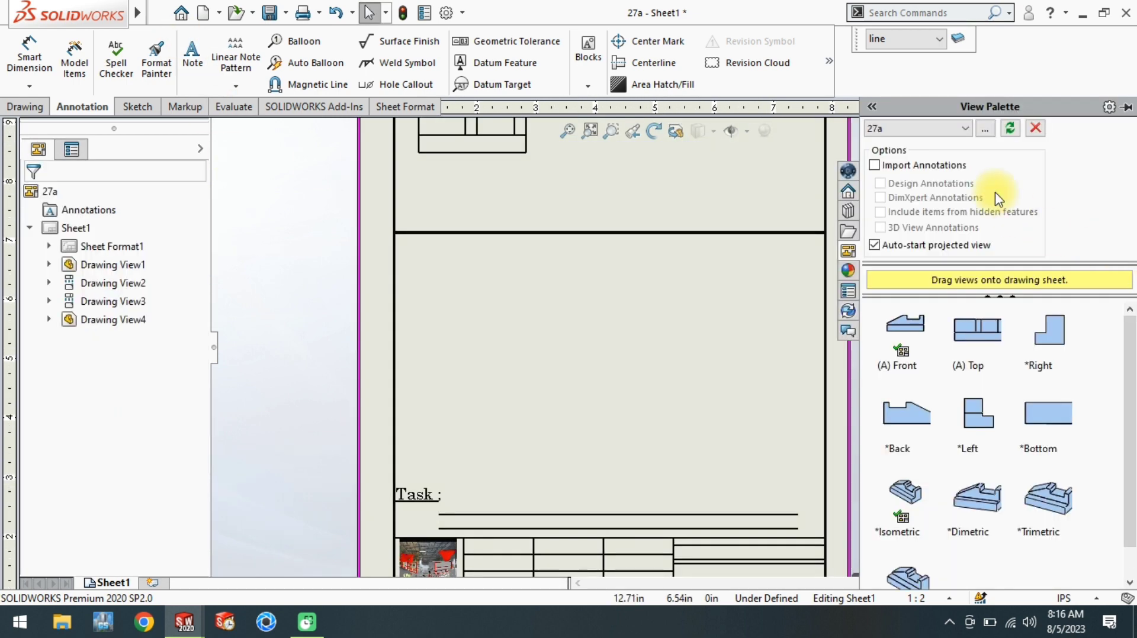
pyautogui.click(932, 144)
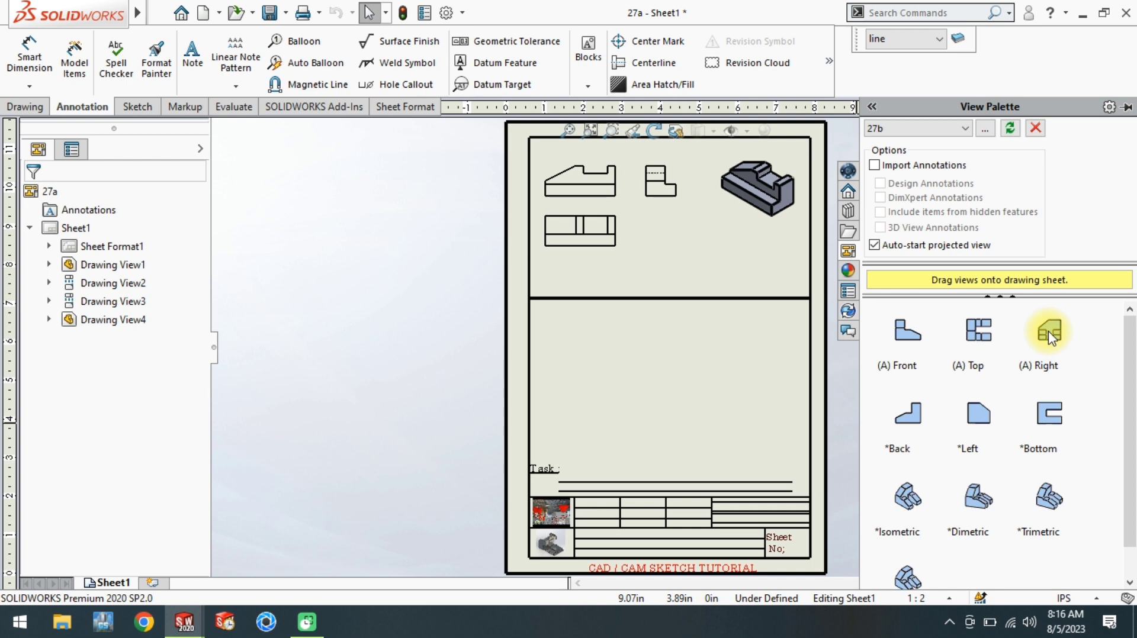
pyautogui.moveTo(1048, 331)
pyautogui.mouseDown()
pyautogui.moveTo(734, 188)
pyautogui.moveTo(569, 364)
pyautogui.moveTo(570, 346)
pyautogui.mouseUp()
pyautogui.scroll(-6, 600, 343)
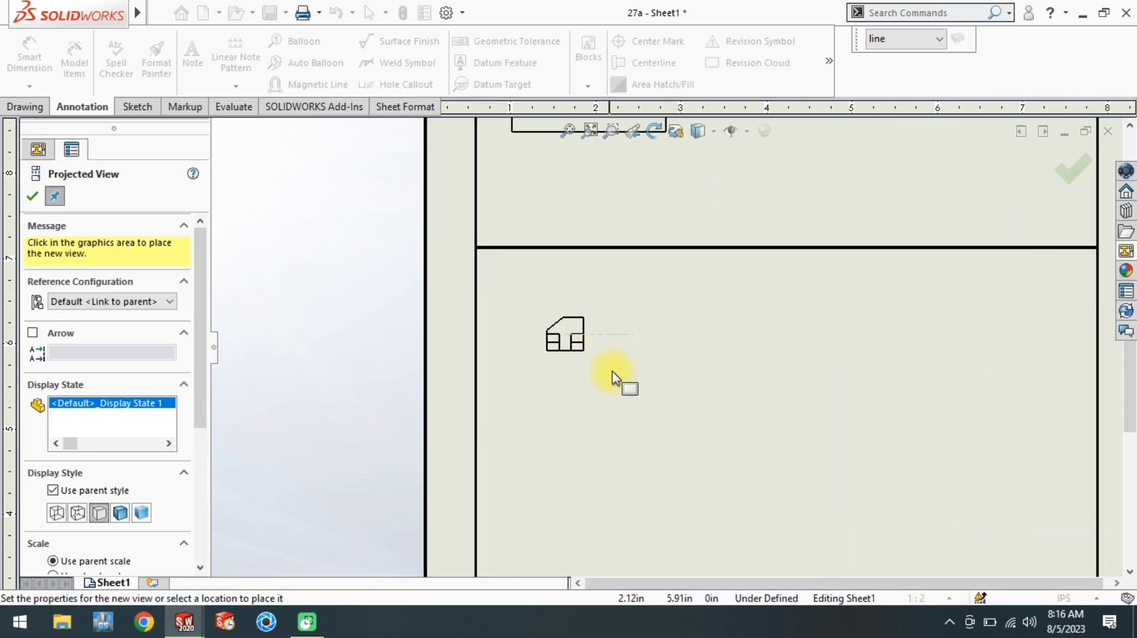
pyautogui.click(421, 283)
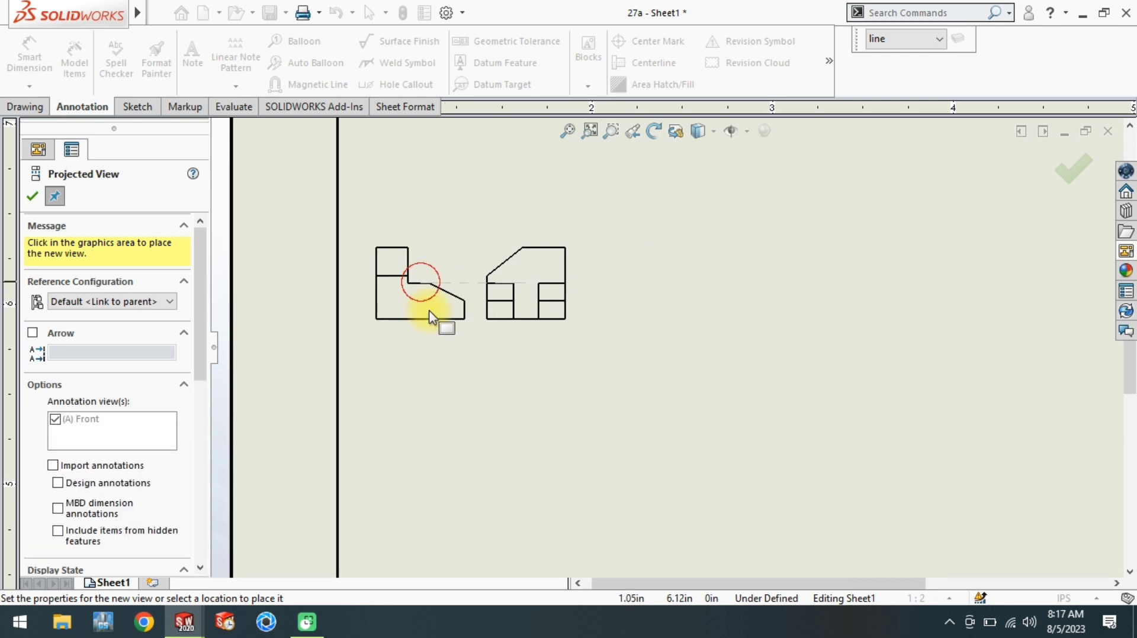
pyautogui.click(544, 187)
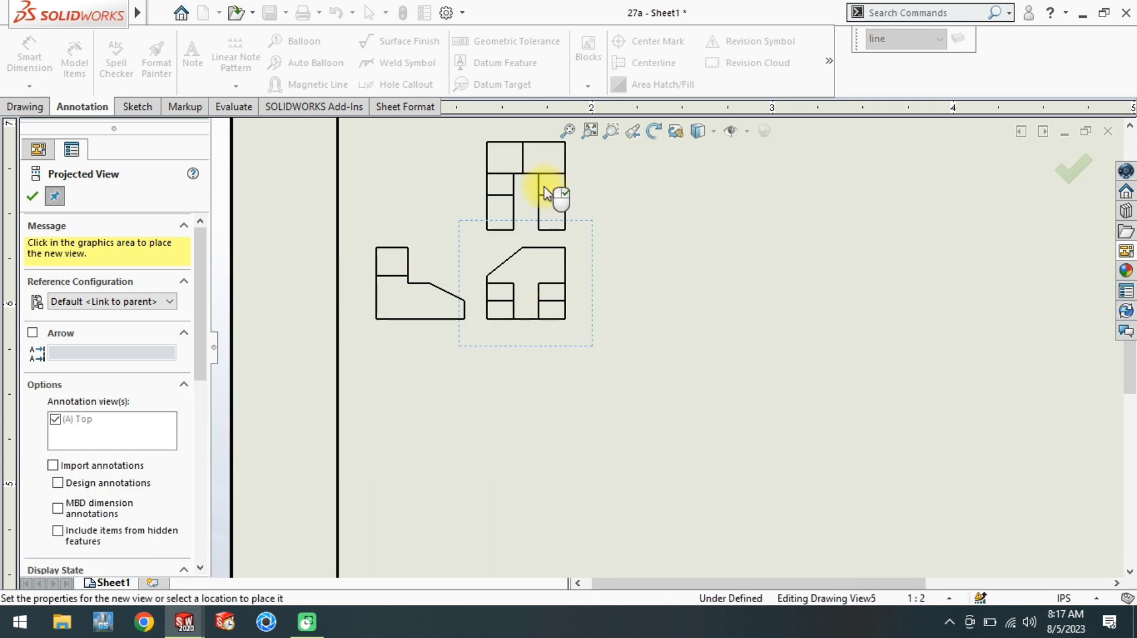
pyautogui.press('Escape')
# - Move 27b's projected top view below the base view and its side view to the base view's right
pyautogui.moveTo(551, 230); pyautogui.dragTo(552, 515)
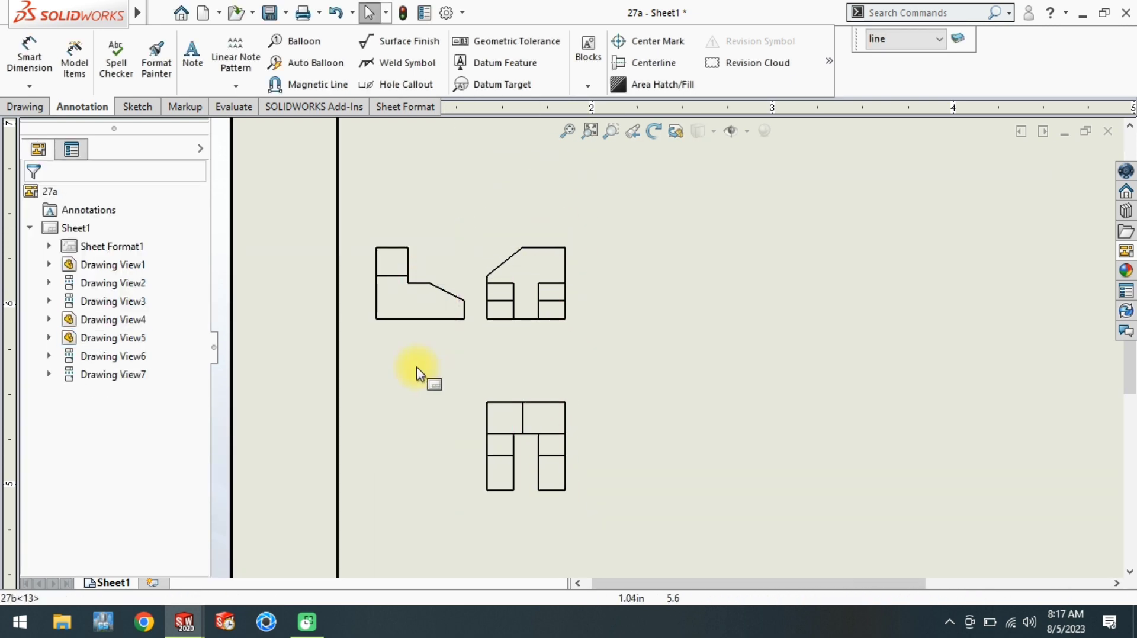
pyautogui.moveTo(406, 347); pyautogui.dragTo(680, 355)
# - Set 27b's base view to Hidden Lines Visible with a custom scale of 1:1
pyautogui.click(559, 349)
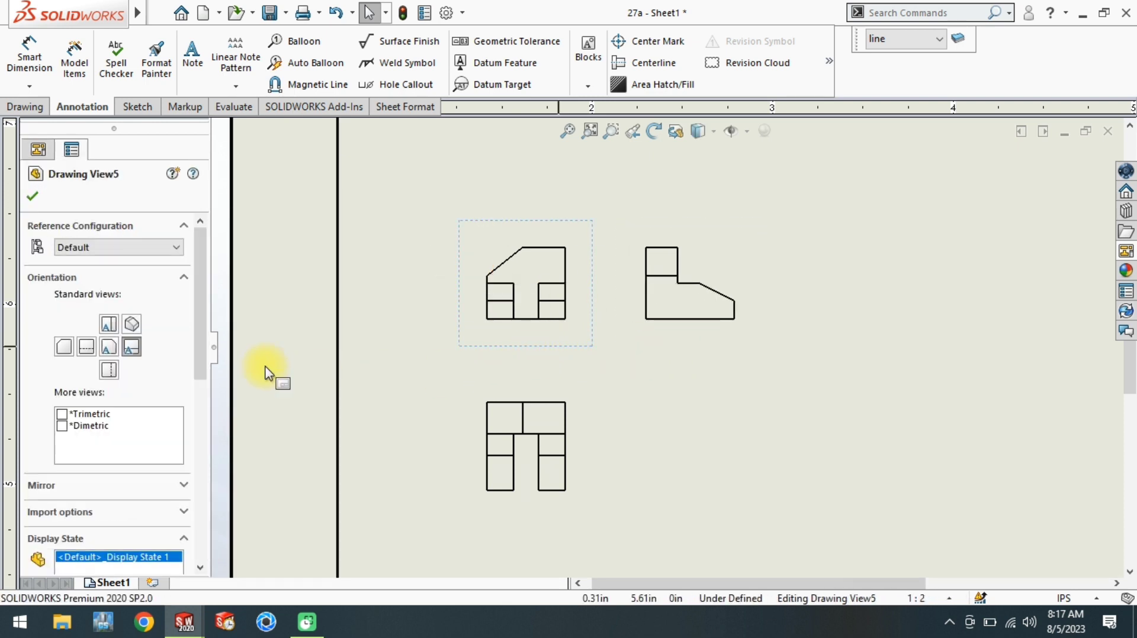
pyautogui.scroll(-8, 190, 304)
pyautogui.click(85, 258)
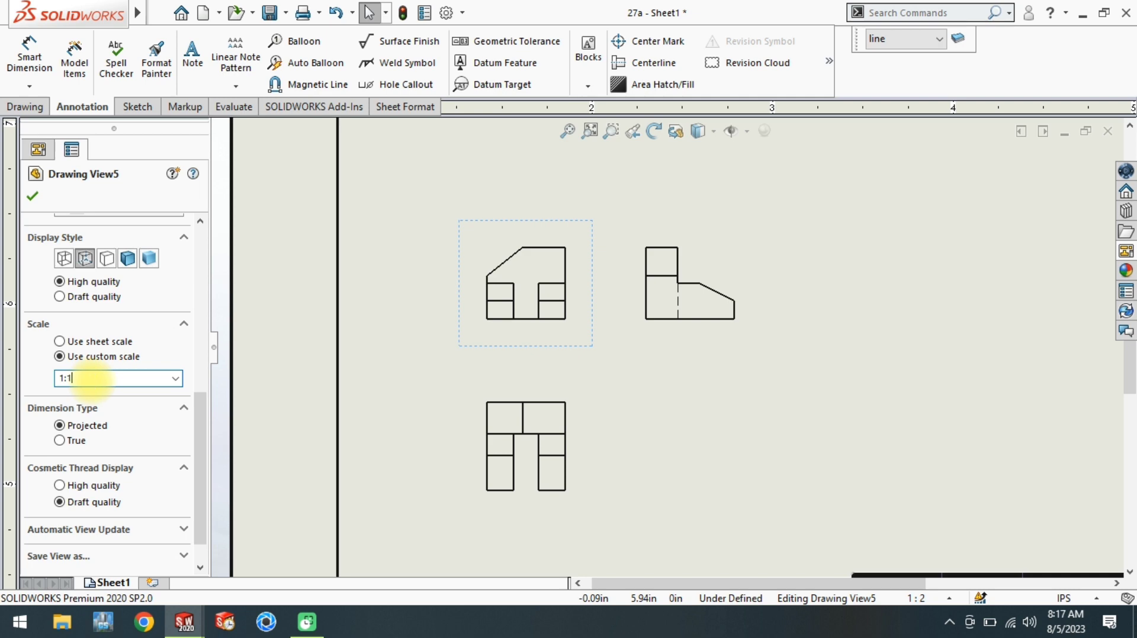
pyautogui.click(89, 379)
pyautogui.write('1:1')
pyautogui.press('Return')
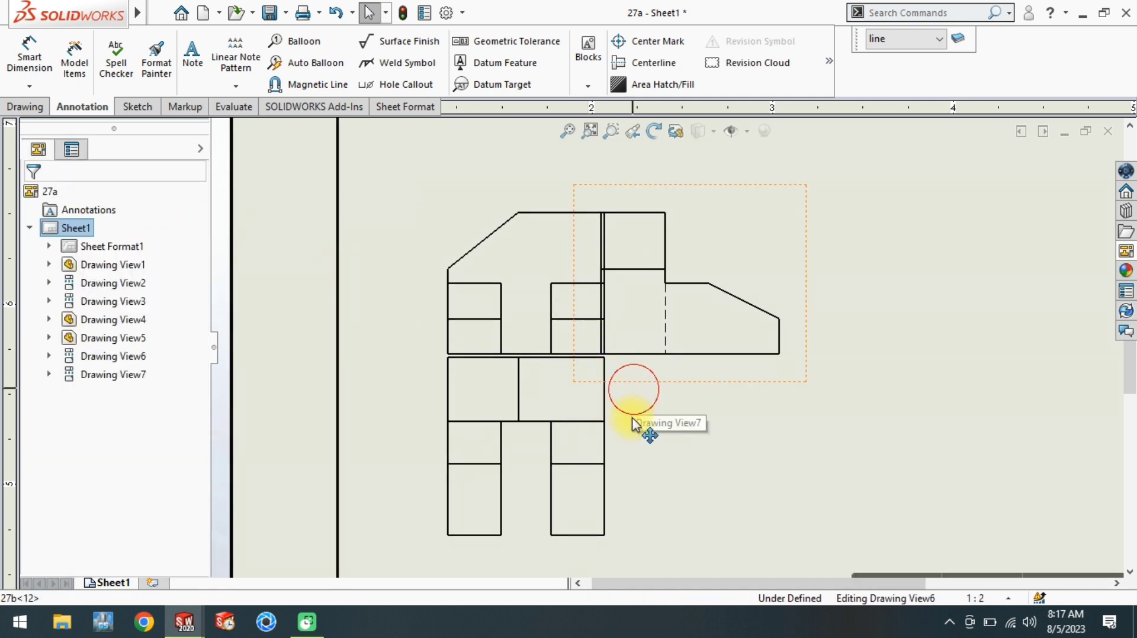
# - Separate the enlarged 27b views by moving the side view further right and the top view further down
pyautogui.click(676, 386)
pyautogui.moveTo(680, 389); pyautogui.dragTo(761, 386)
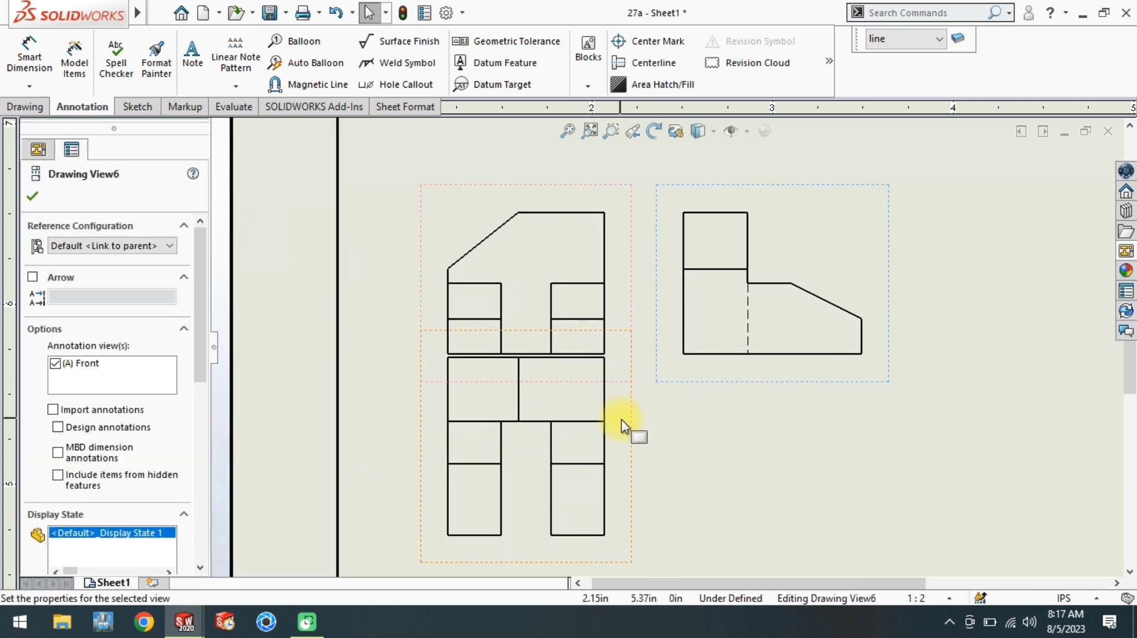
pyautogui.moveTo(630, 424); pyautogui.dragTo(623, 520)
pyautogui.scroll(6, 613, 470)
pyautogui.scroll(-1, 648, 467)
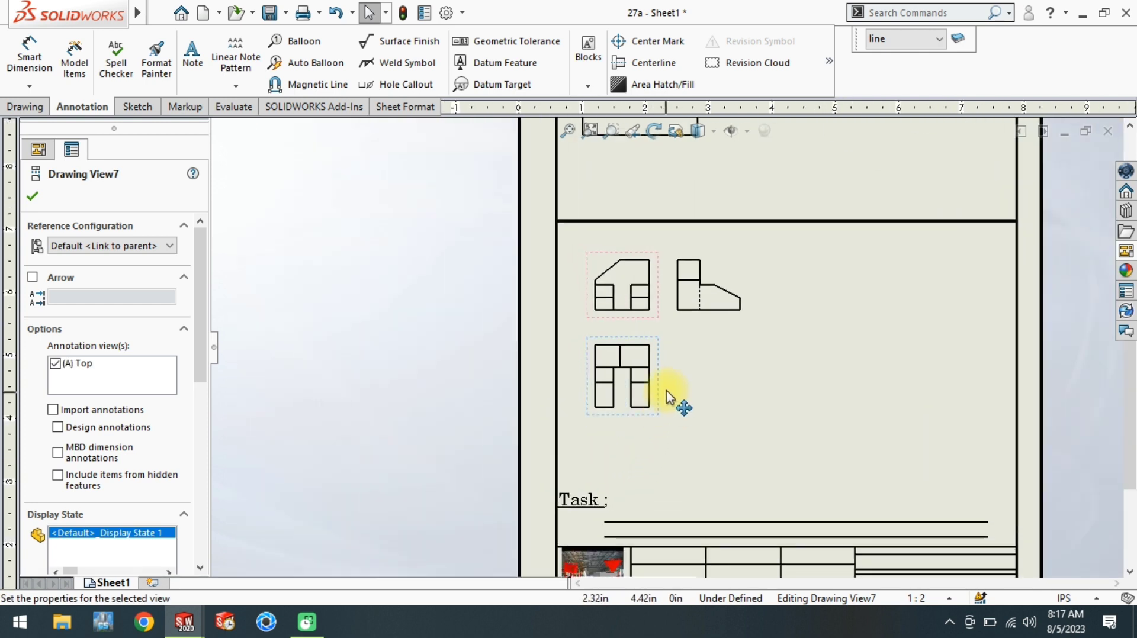
# - Widen the gaps around 27b's base view and shift the view group down and right within the lower area
pyautogui.moveTo(653, 336); pyautogui.dragTo(655, 403)
pyautogui.click(710, 309)
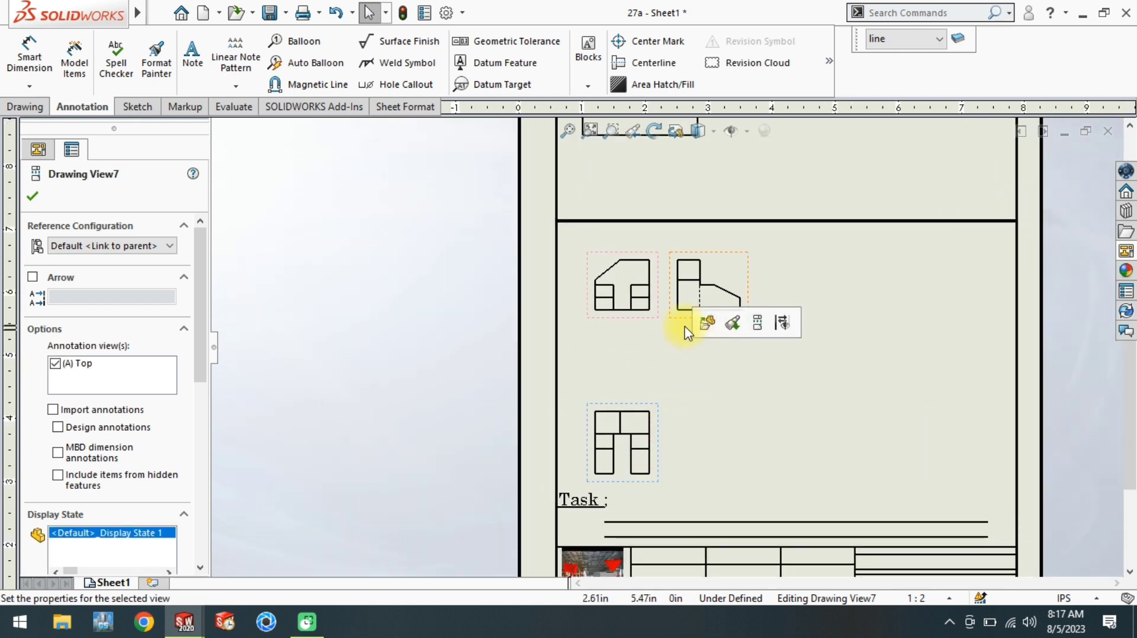
pyautogui.moveTo(687, 321); pyautogui.dragTo(752, 329)
pyautogui.moveTo(655, 322); pyautogui.dragTo(690, 371)
pyautogui.scroll(4, 863, 329)
pyautogui.scroll(-1, 906, 386)
# - Place 27b's isometric view right of its orthographic views, using Shaded With Edges, draft quality and a 1:1 custom scale
pyautogui.click(1126, 250)
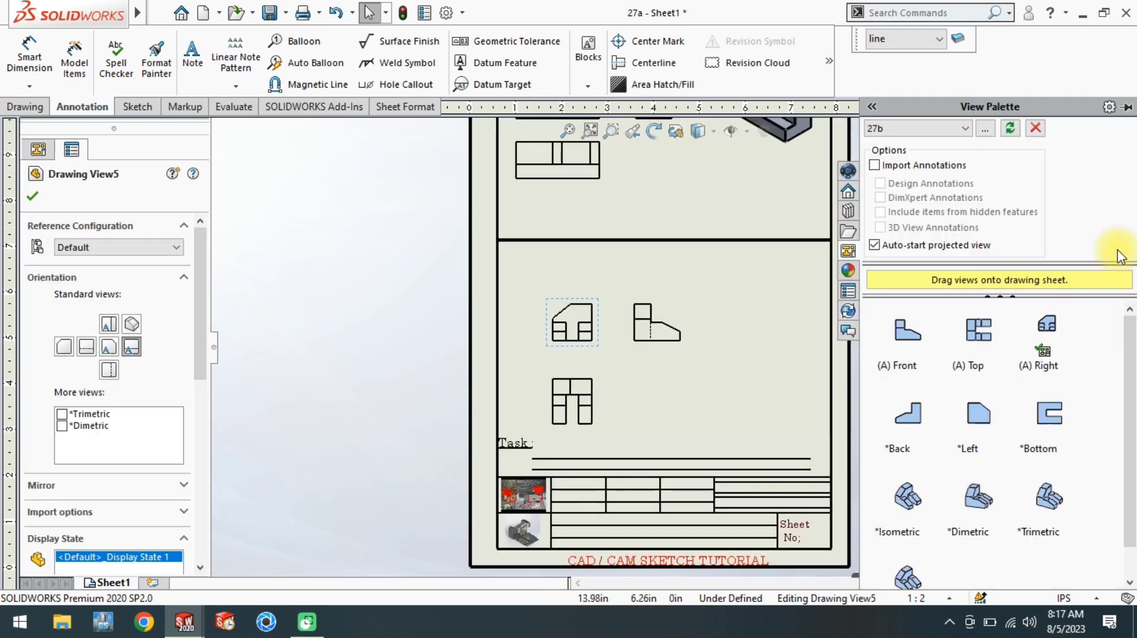
pyautogui.moveTo(906, 503)
pyautogui.mouseDown()
pyautogui.moveTo(754, 423)
pyautogui.moveTo(791, 301)
pyautogui.moveTo(762, 306)
pyautogui.mouseUp()
pyautogui.scroll(-5, 205, 262)
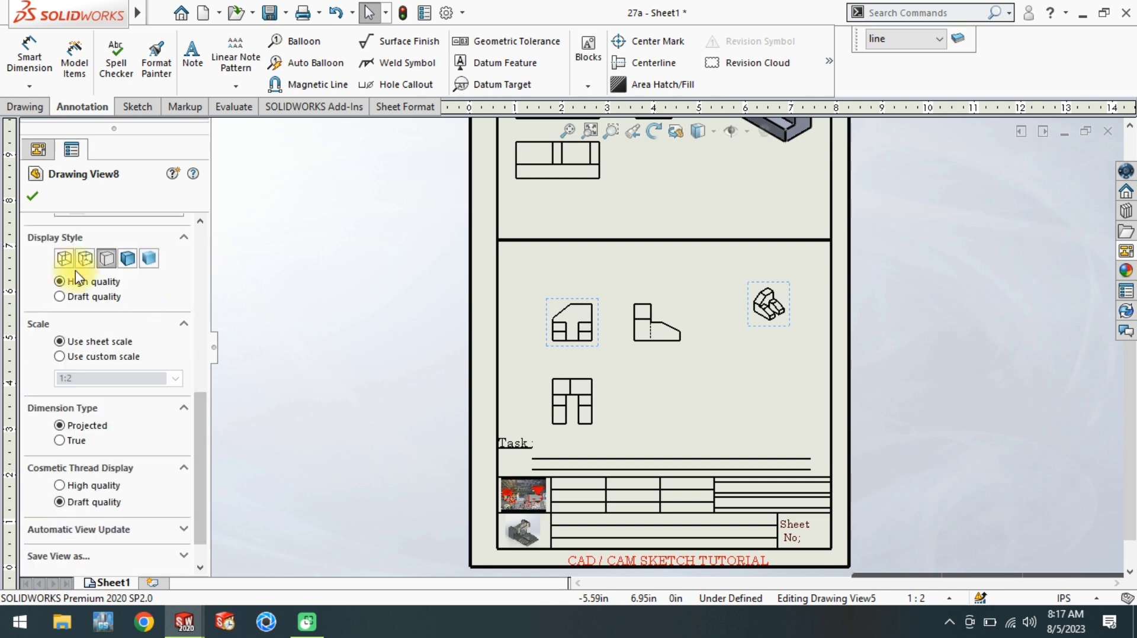
pyautogui.click(130, 259)
pyautogui.click(118, 296)
pyautogui.click(97, 356)
pyautogui.click(103, 379)
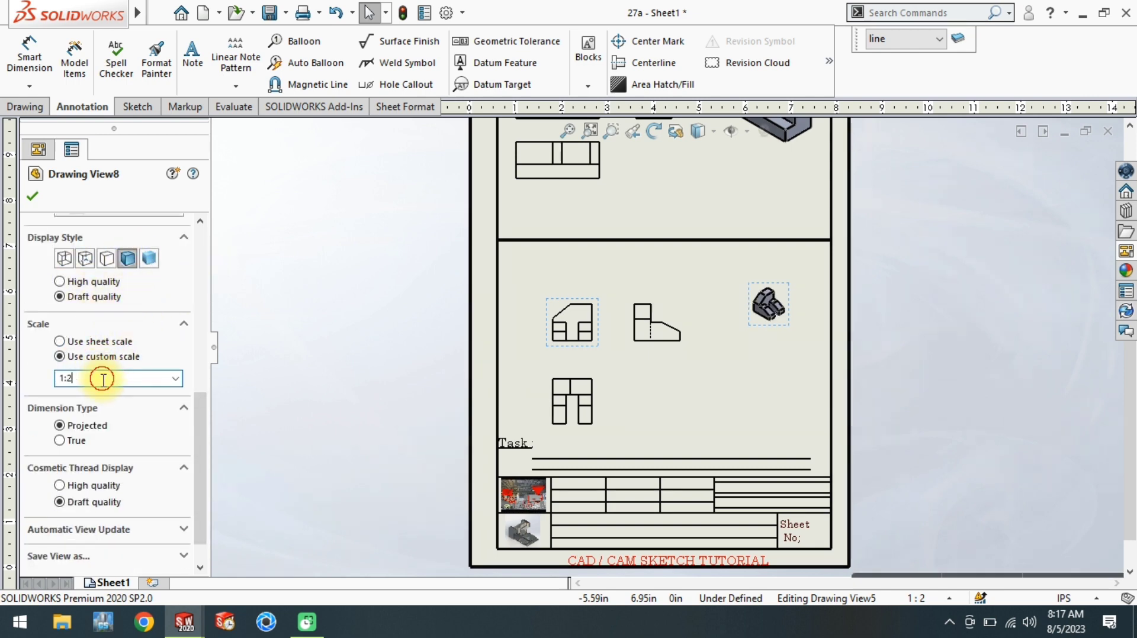
pyautogui.press('Return')
pyautogui.click(373, 300)
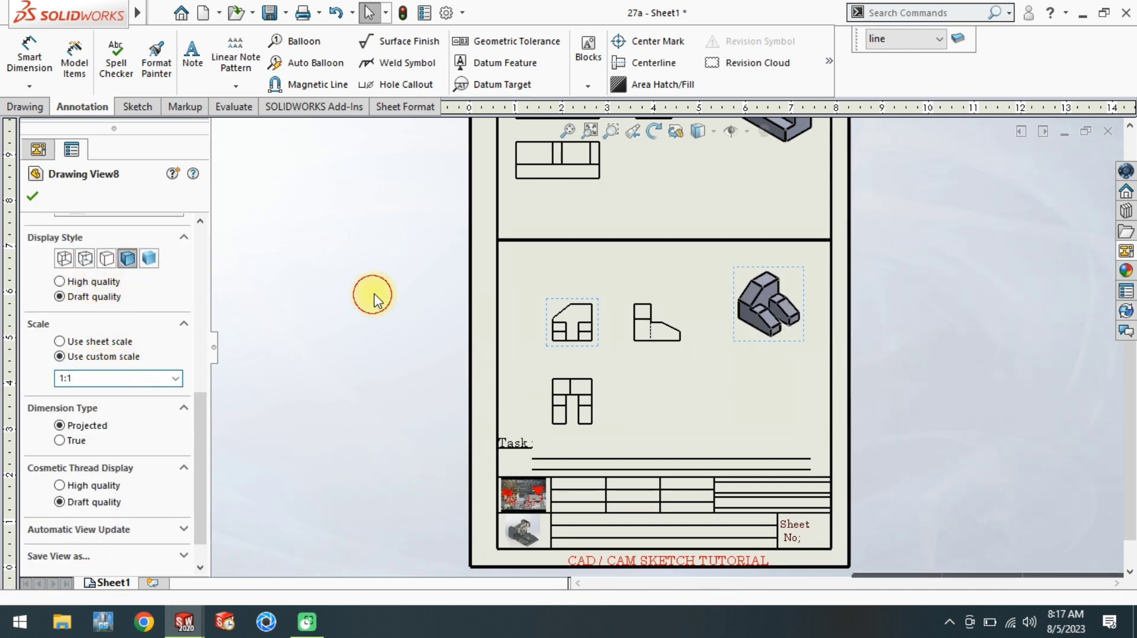
# - Move the 27a isometric view slightly down, aligning it vertically with the 27b isometric view
pyautogui.scroll(-3, 740, 331)
pyautogui.scroll(5, 743, 338)
pyautogui.scroll(-1, 651, 216)
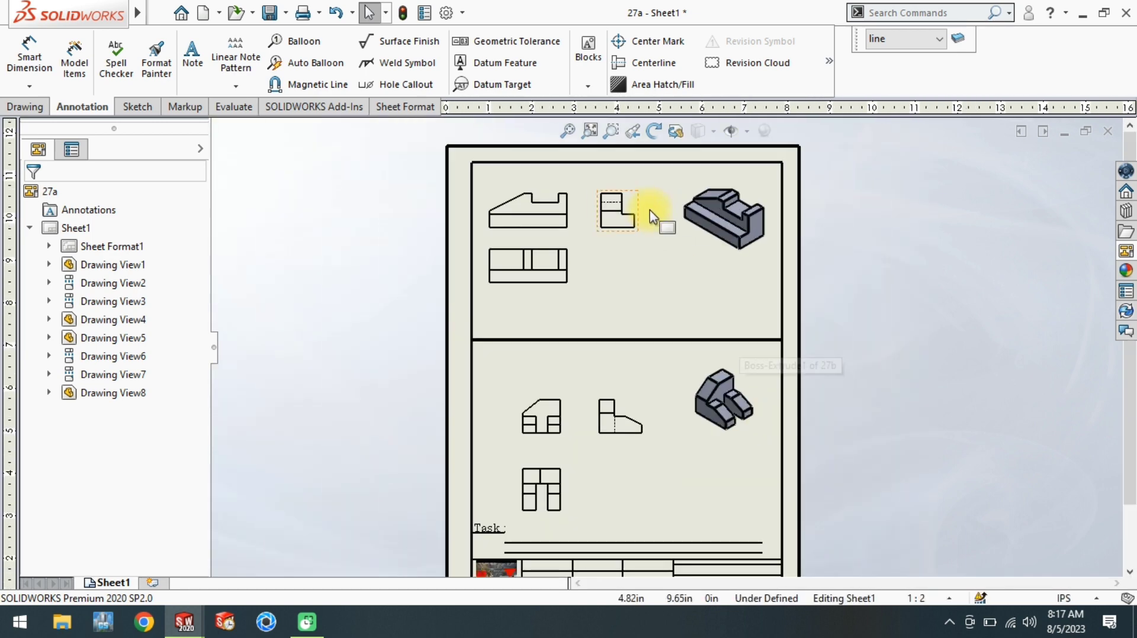
pyautogui.moveTo(721, 282); pyautogui.dragTo(722, 282)
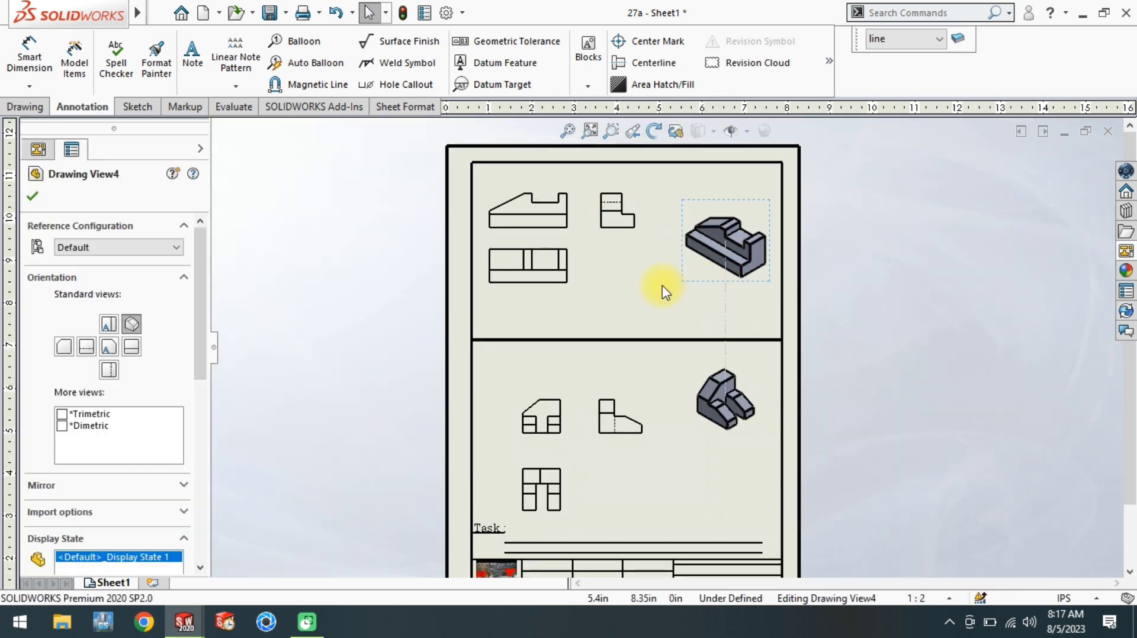
pyautogui.click(616, 298)
# - Move 27a's top view down to widen the gap, and shift its front view down and slightly left
pyautogui.scroll(3, 612, 297)
pyautogui.scroll(-3, 593, 251)
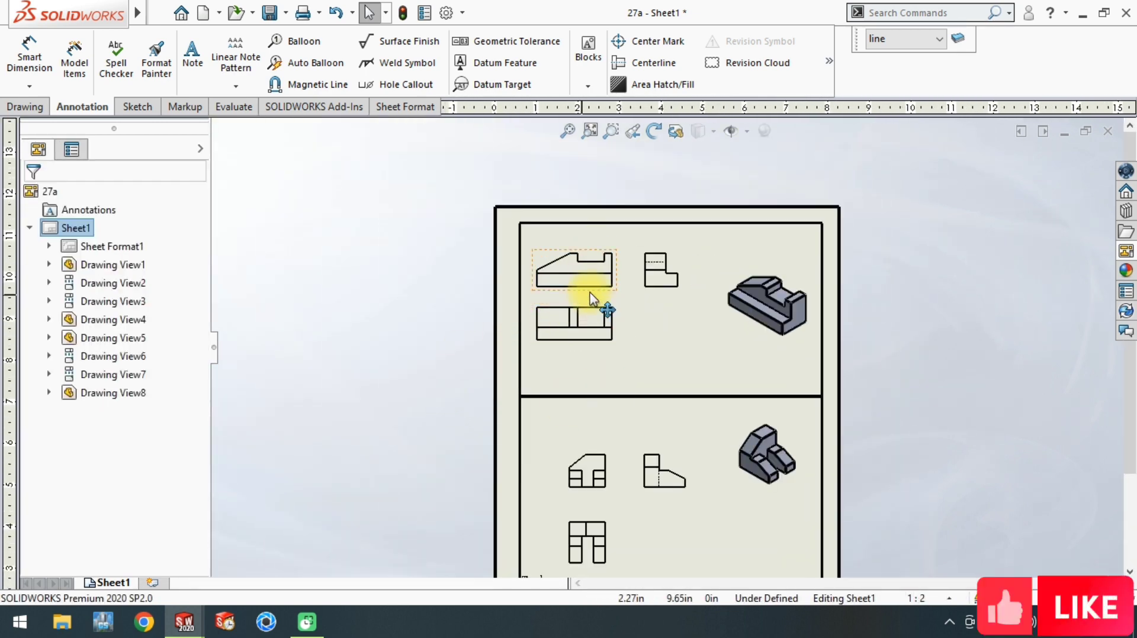
pyautogui.scroll(-3, 598, 302)
pyautogui.click(639, 313)
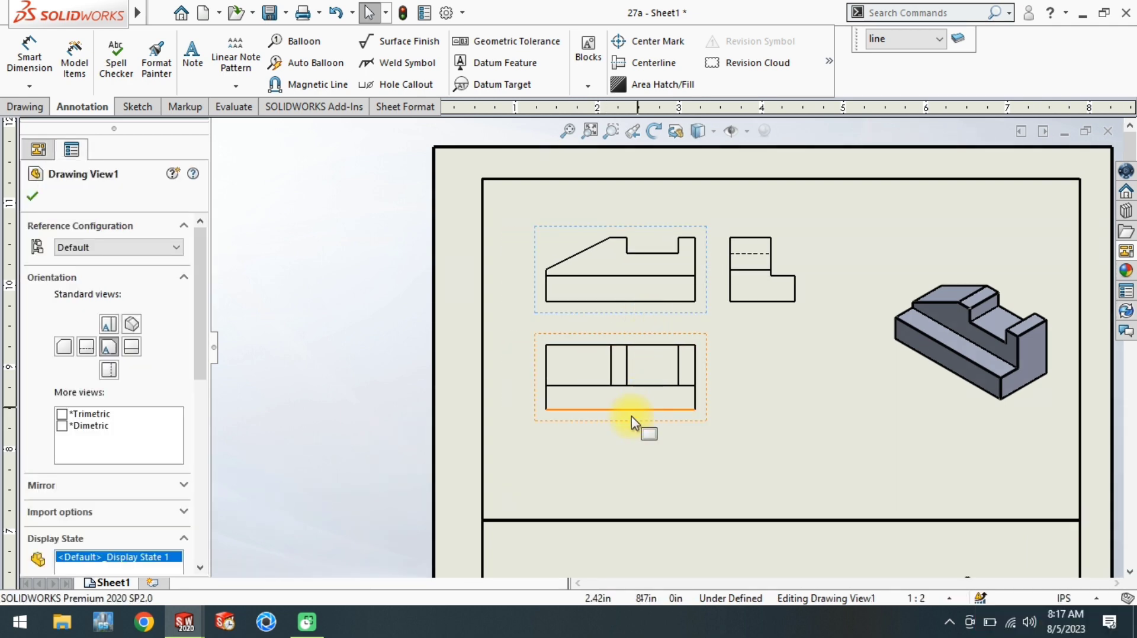
pyautogui.moveTo(634, 424); pyautogui.dragTo(642, 480)
pyautogui.click(691, 317)
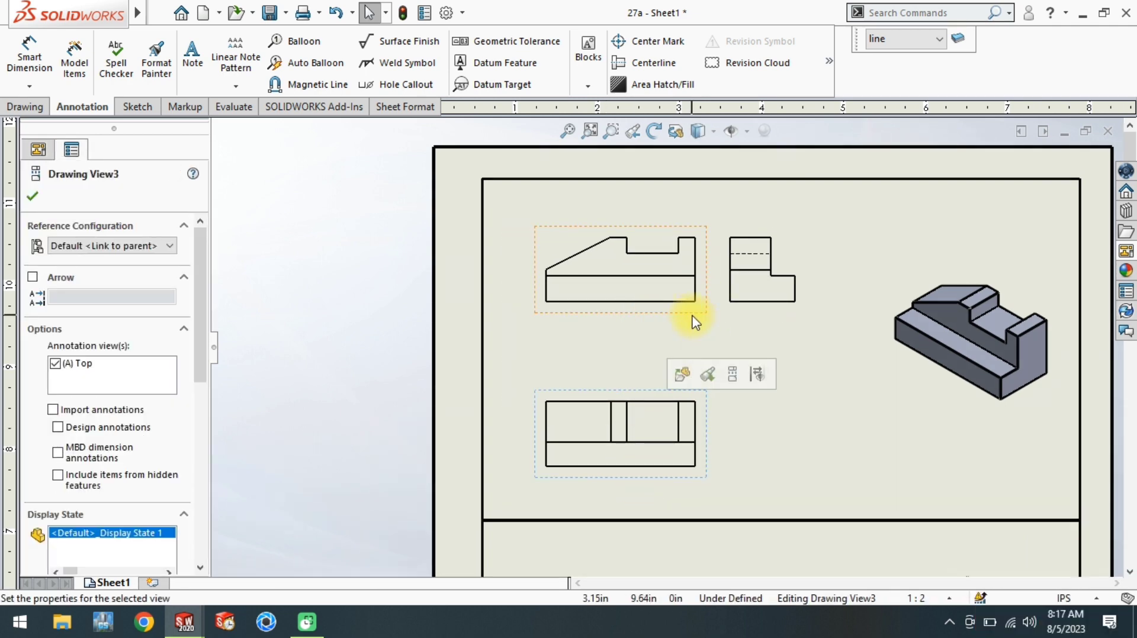
pyautogui.moveTo(691, 317); pyautogui.dragTo(690, 349)
pyautogui.click(743, 385)
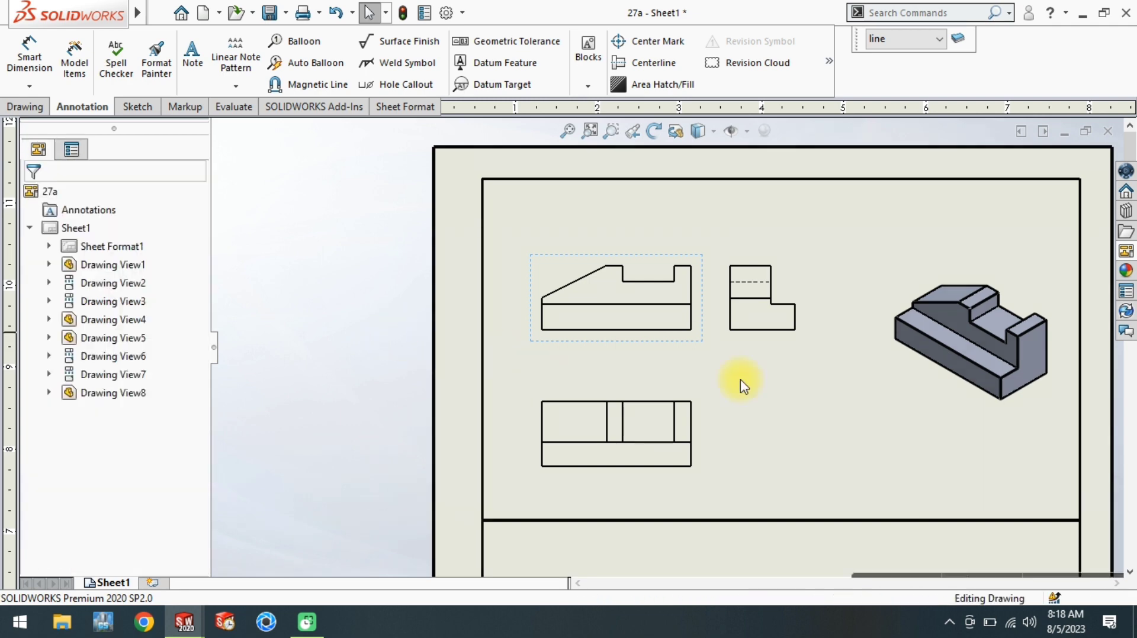
# - Open part 27a from its isometric drawing view and start a sketch on the lower step's top face
pyautogui.click(900, 301)
pyautogui.click(947, 247)
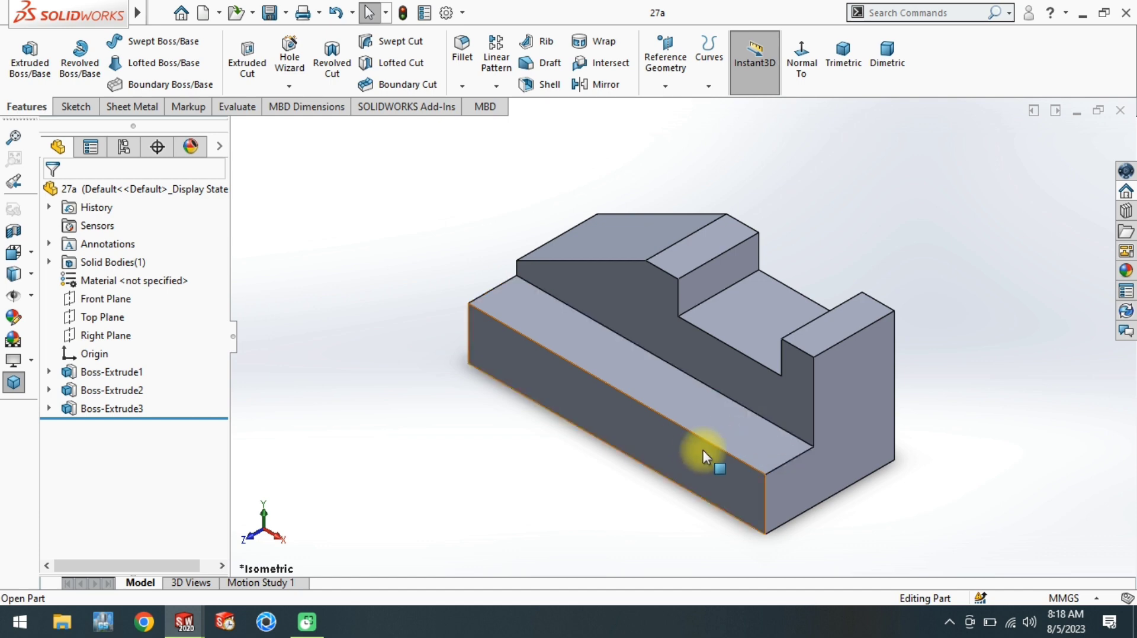
pyautogui.click(539, 310)
pyautogui.click(608, 253)
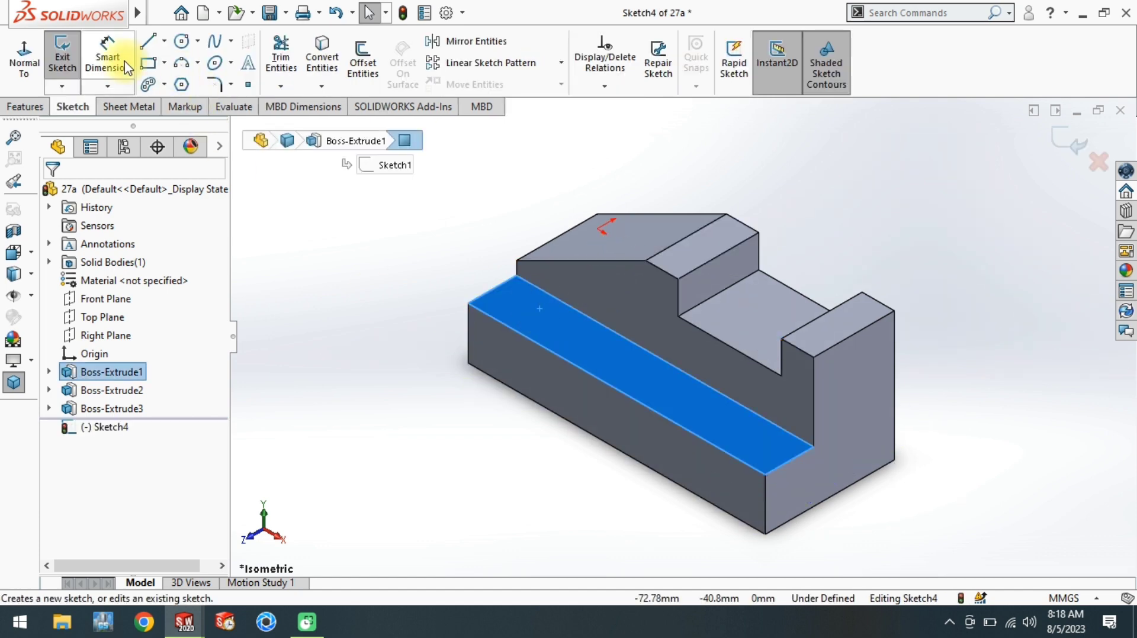
# - Sketch a closed triangle over the left corner of the step face, with its slanted side running from the inner corner to the front edge
pyautogui.click(516, 275)
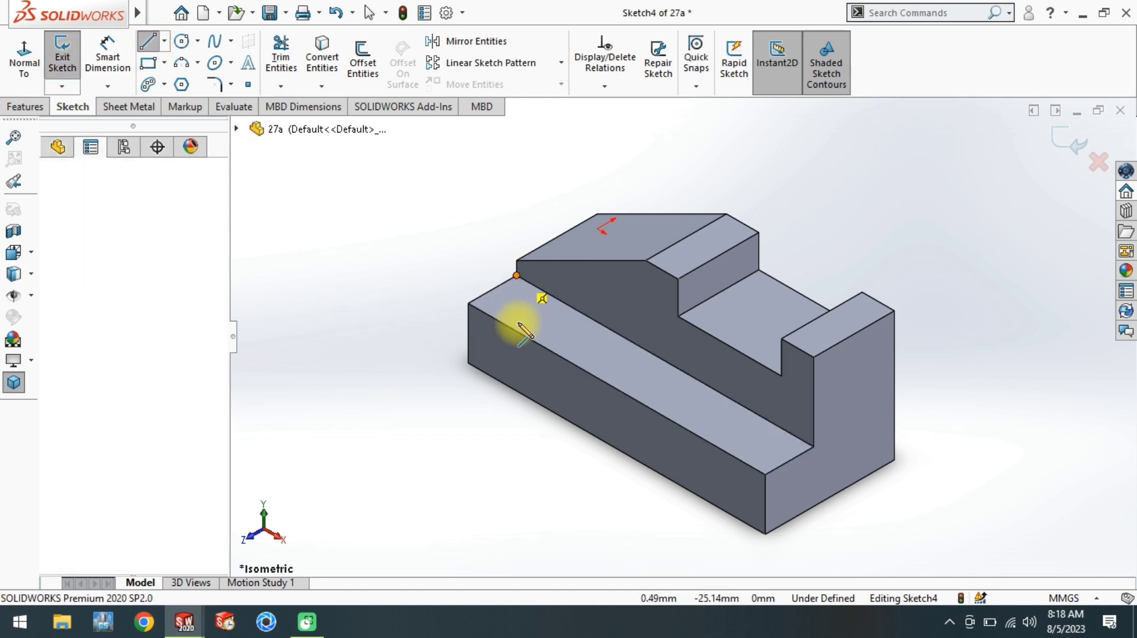
pyautogui.click(523, 335)
pyautogui.click(468, 304)
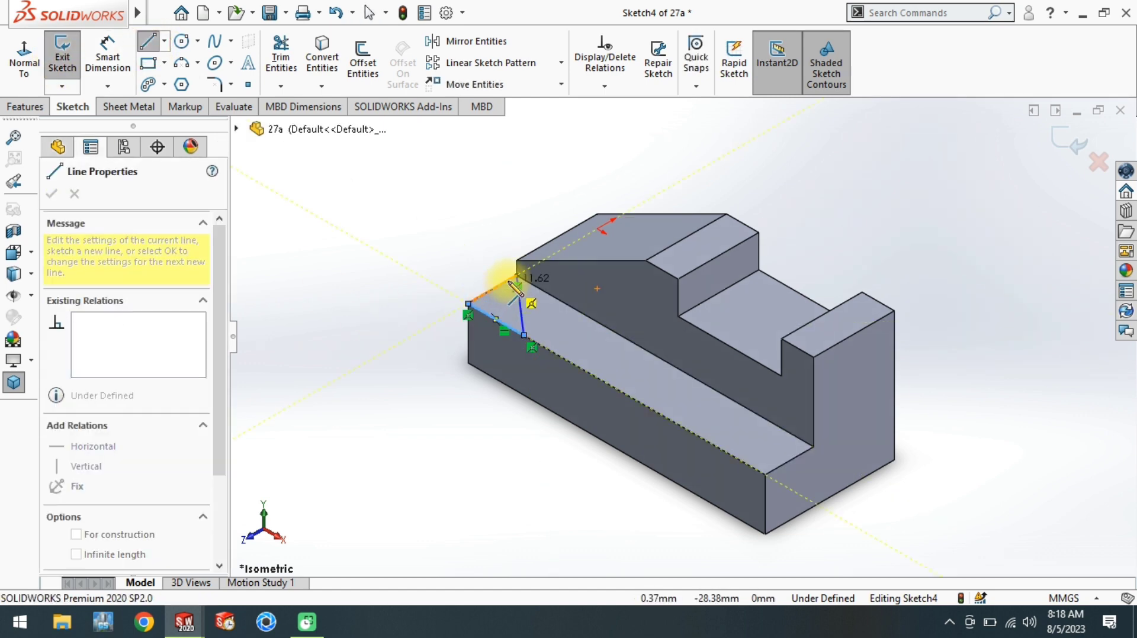
pyautogui.click(517, 276)
# - Dimension the triangle's front-edge corner at 76 mm from the step's right edge
pyautogui.scroll(-1, 484, 328)
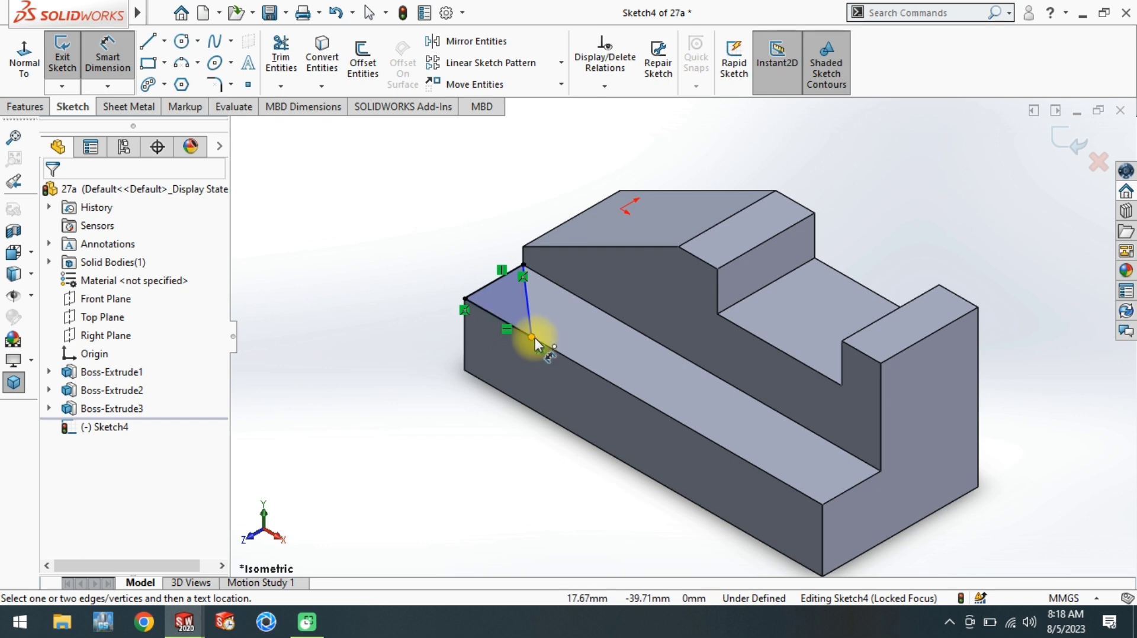
pyautogui.click(532, 337)
pyautogui.click(867, 479)
pyautogui.click(628, 506)
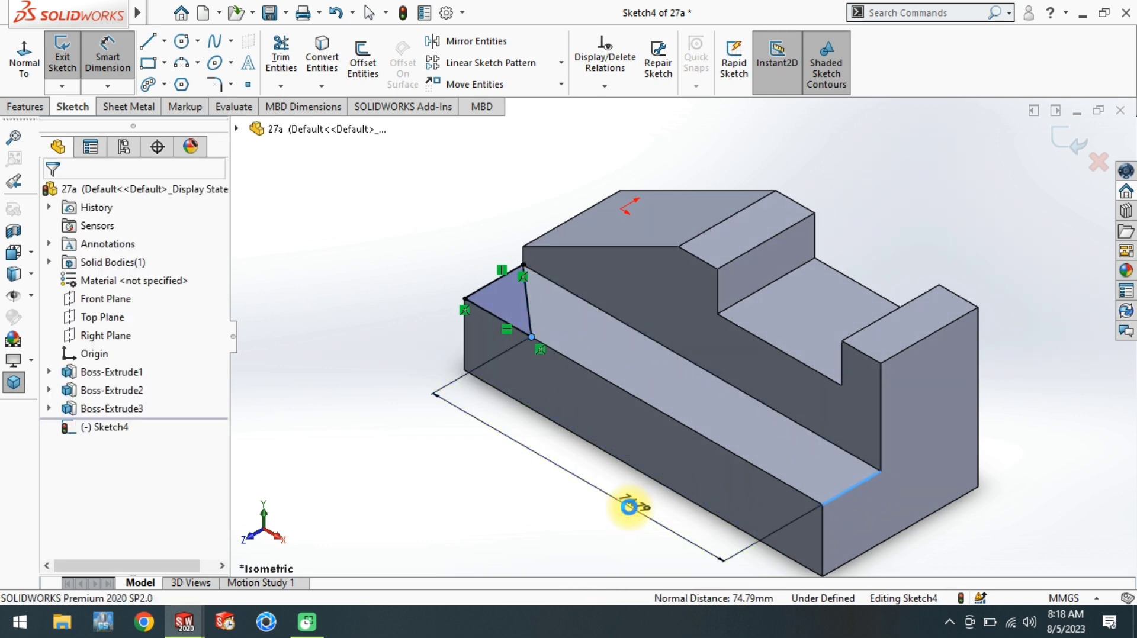
pyautogui.write('76')
pyautogui.press('Return')
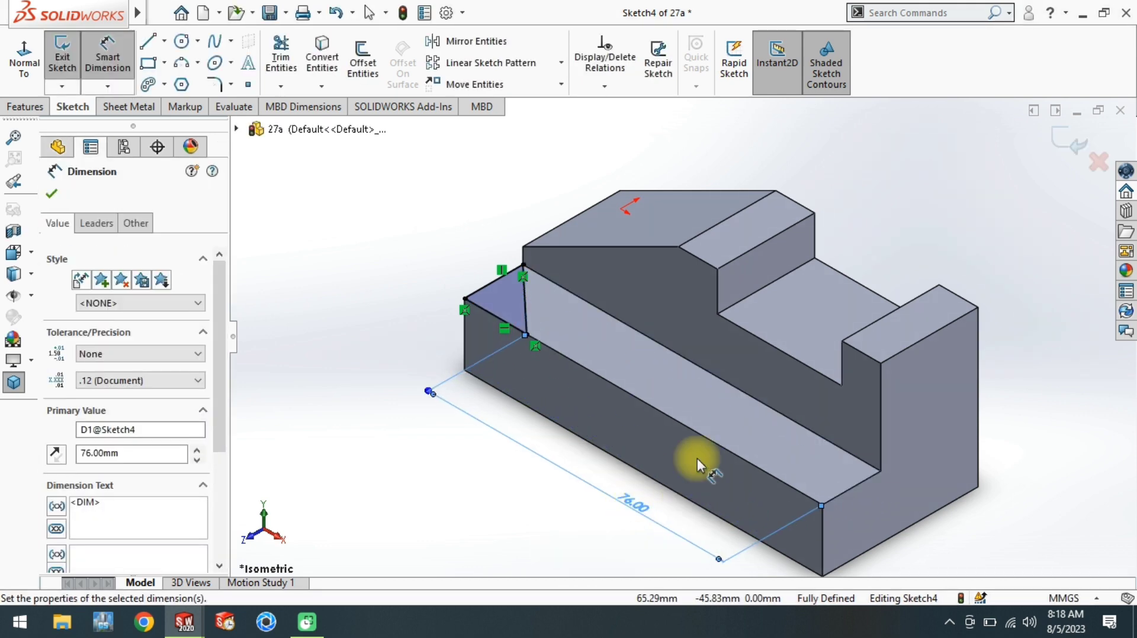
# - Cut-extrude the triangle with a blind depth of 22 mm and save part 27a
pyautogui.click(24, 106)
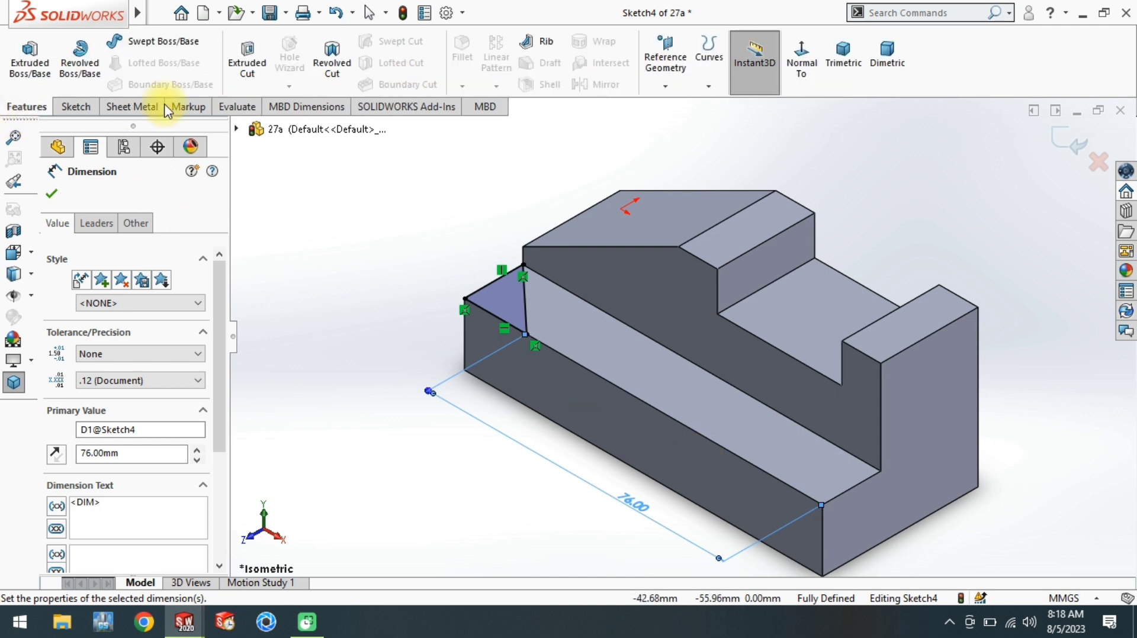
pyautogui.click(237, 57)
pyautogui.press('Return')
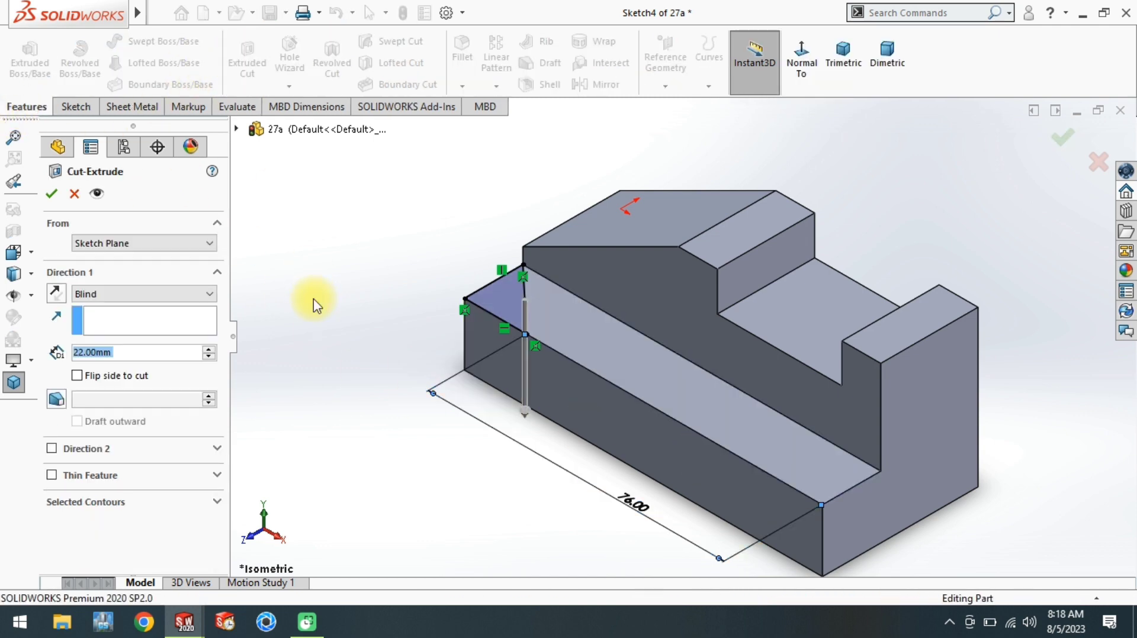
pyautogui.hotkey('ctrl', 's')
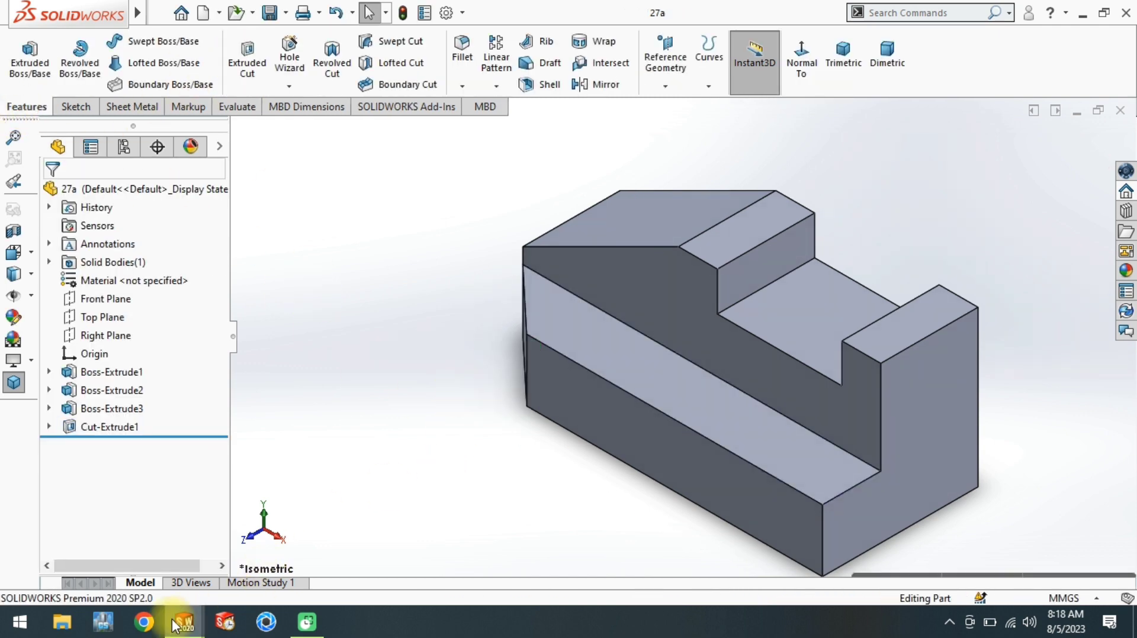
# - Switch to the 27a drawing sheet, inspect the corner cut in the updated views, and show the whole sheet
pyautogui.moveTo(184, 626)
pyautogui.click(388, 559)
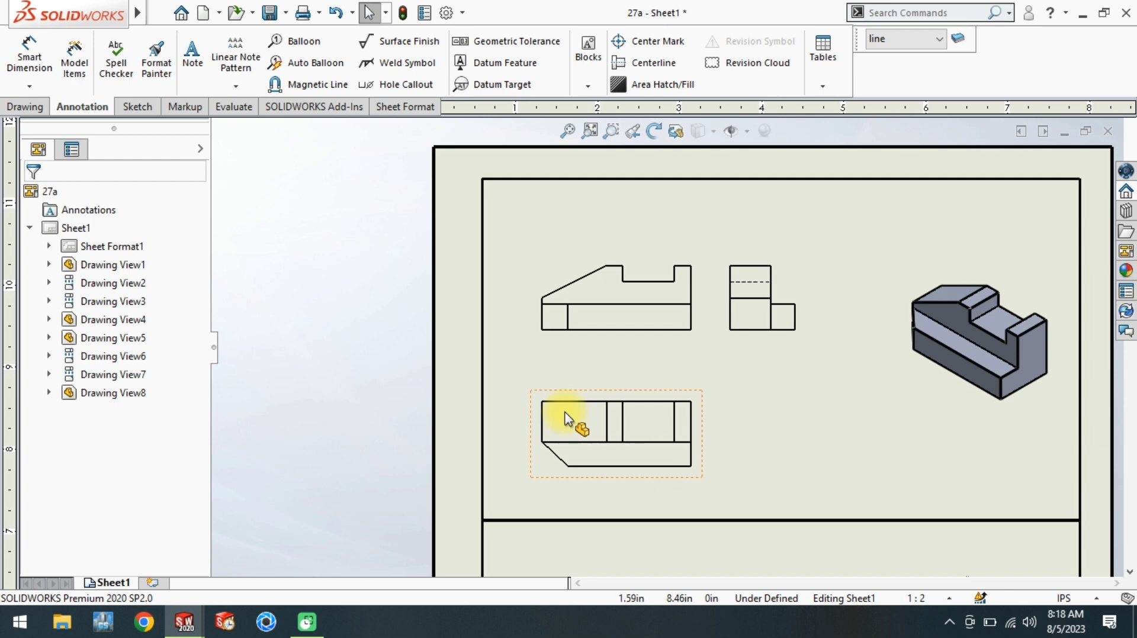
pyautogui.scroll(-3, 578, 475)
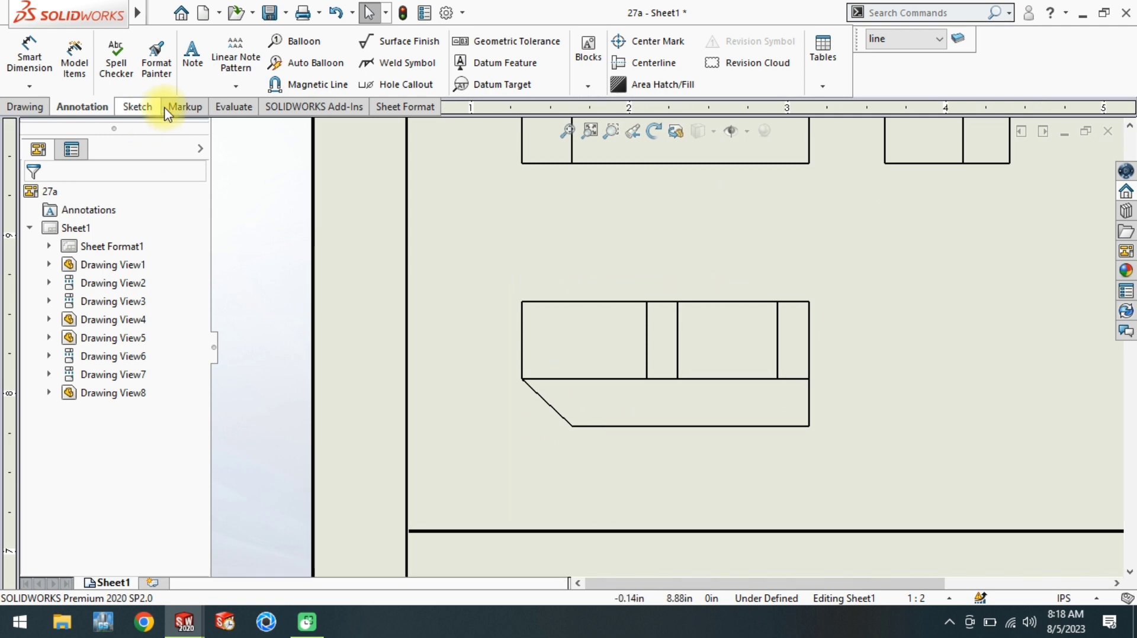
pyautogui.scroll(3, 680, 436)
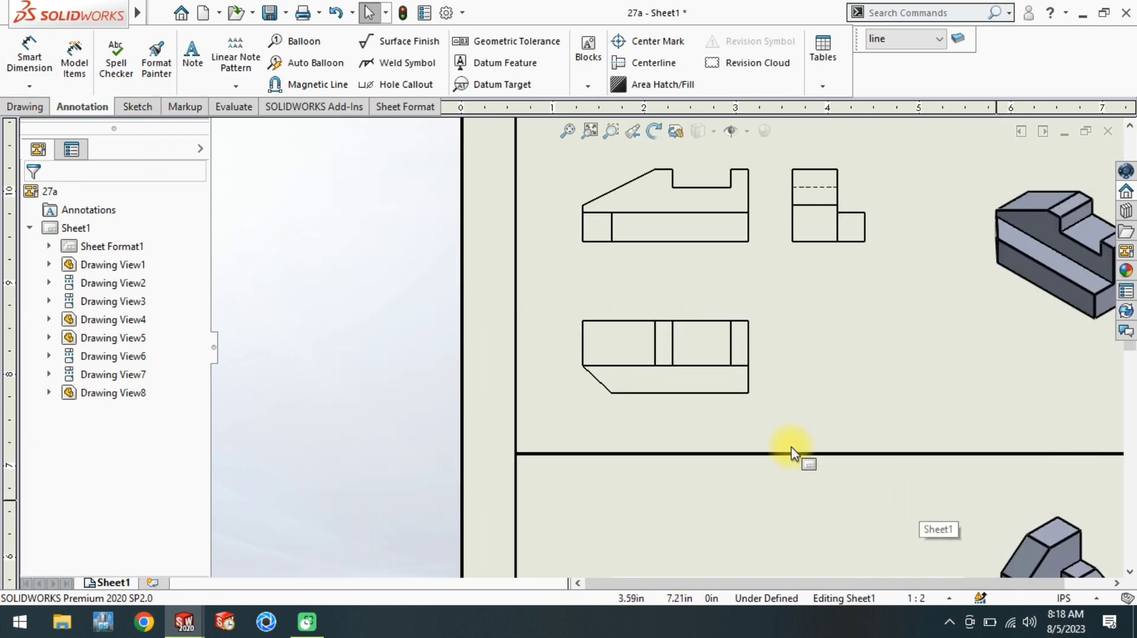
pyautogui.click(567, 131)
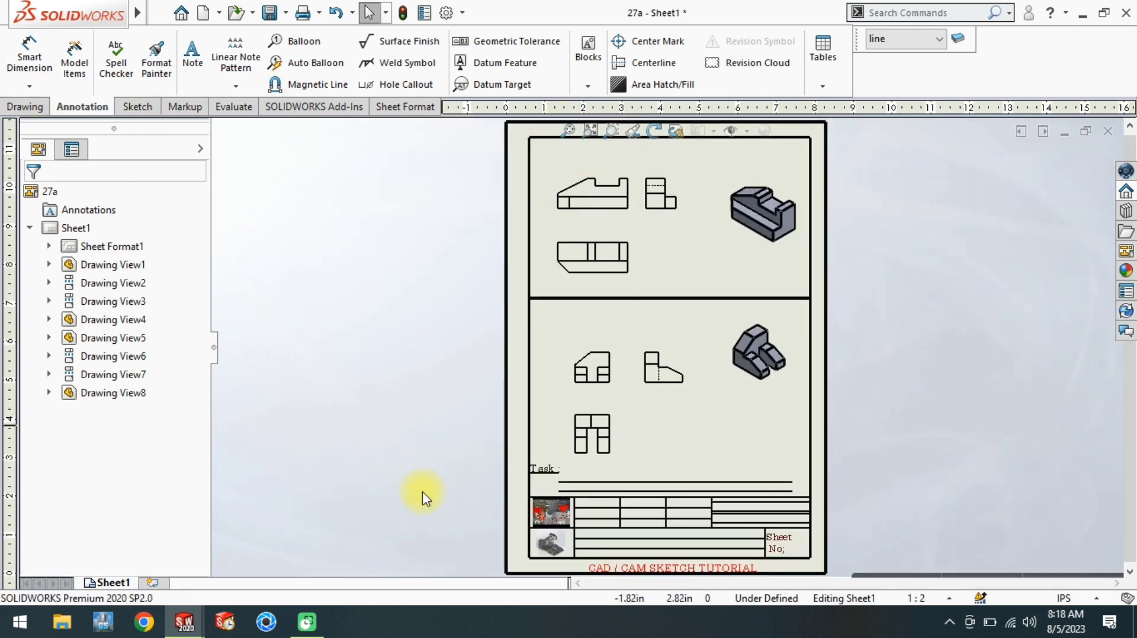
# - Return to part 27a and orient the model normal to the lower step's top face
pyautogui.moveTo(184, 622)
pyautogui.click(139, 571)
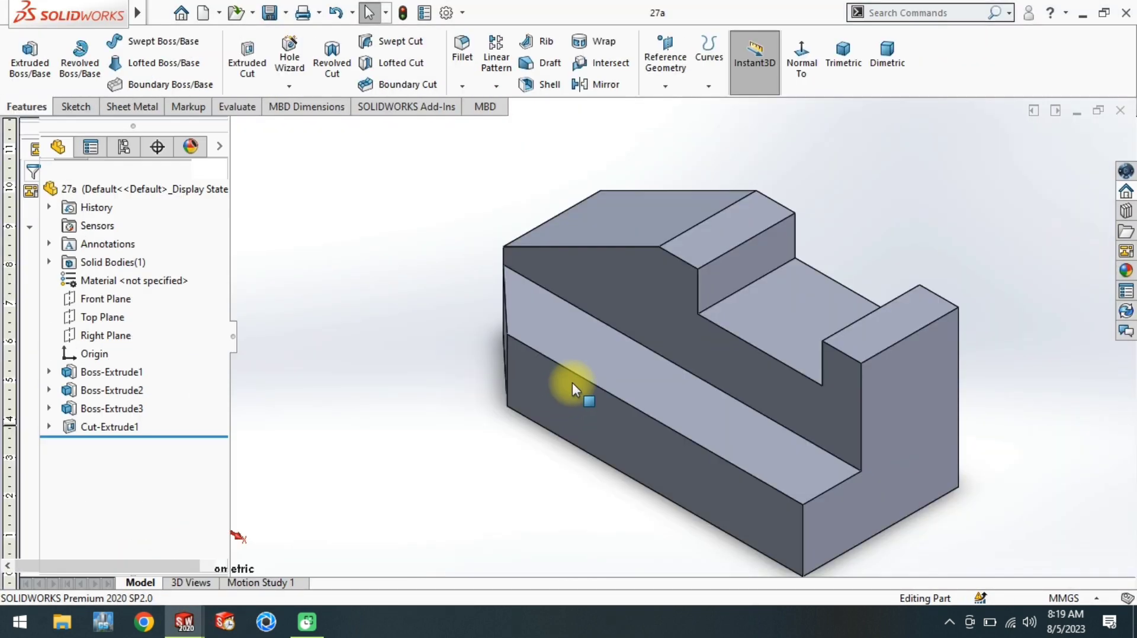
pyautogui.click(616, 351)
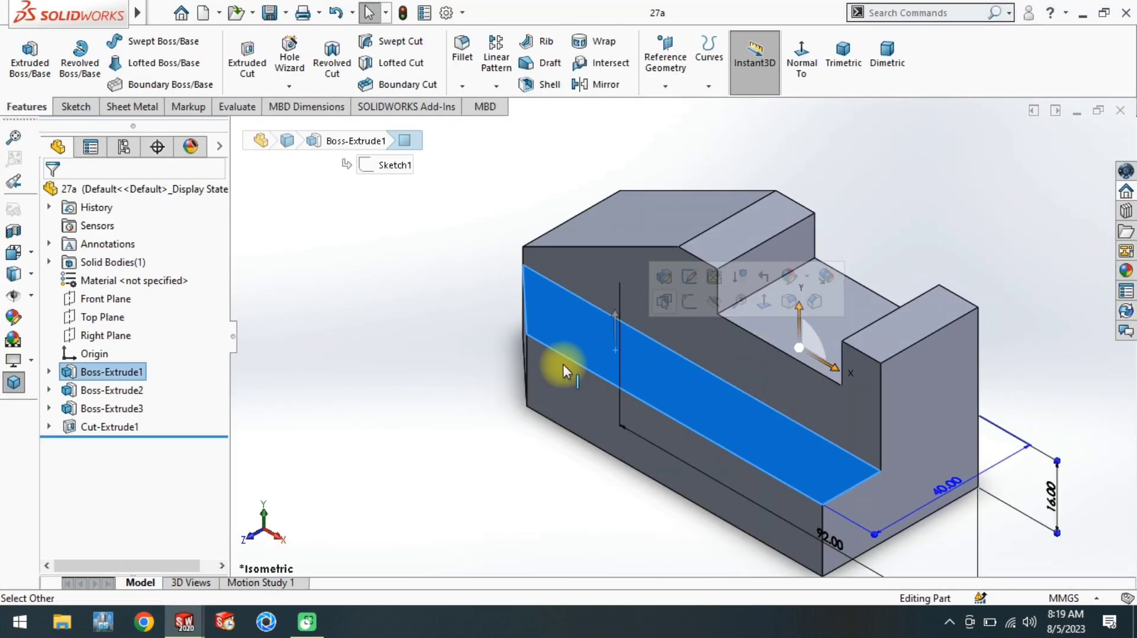
pyautogui.click(764, 304)
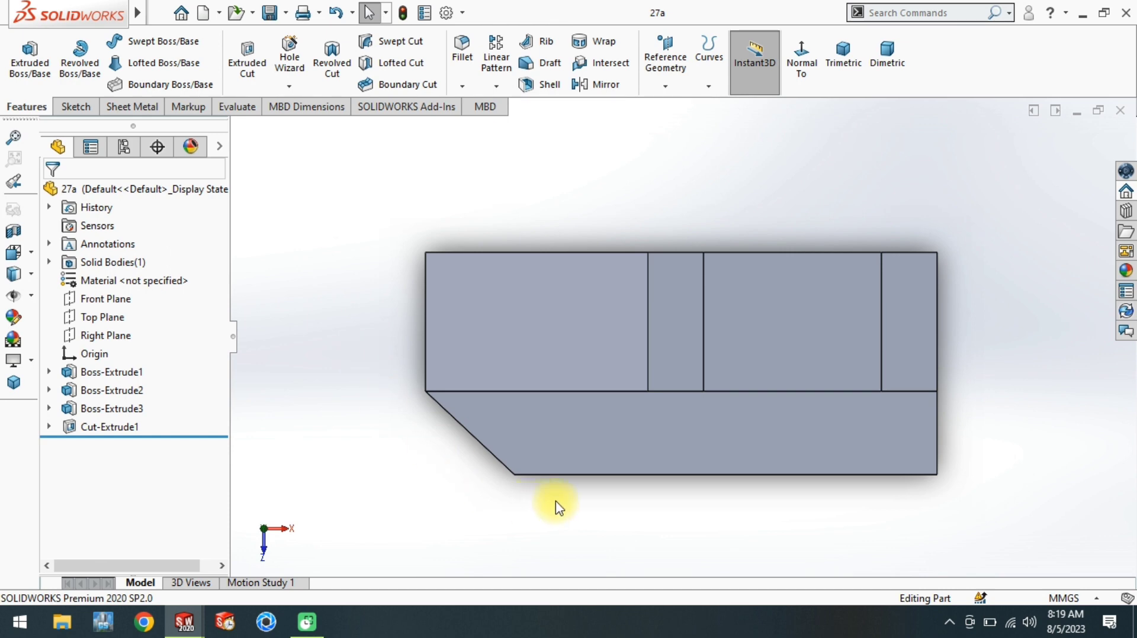
# - Display the corner cut's dimensions and move the 76 mm dimension closer to the step's front edge
pyautogui.click(132, 432)
pyautogui.scroll(5, 509, 461)
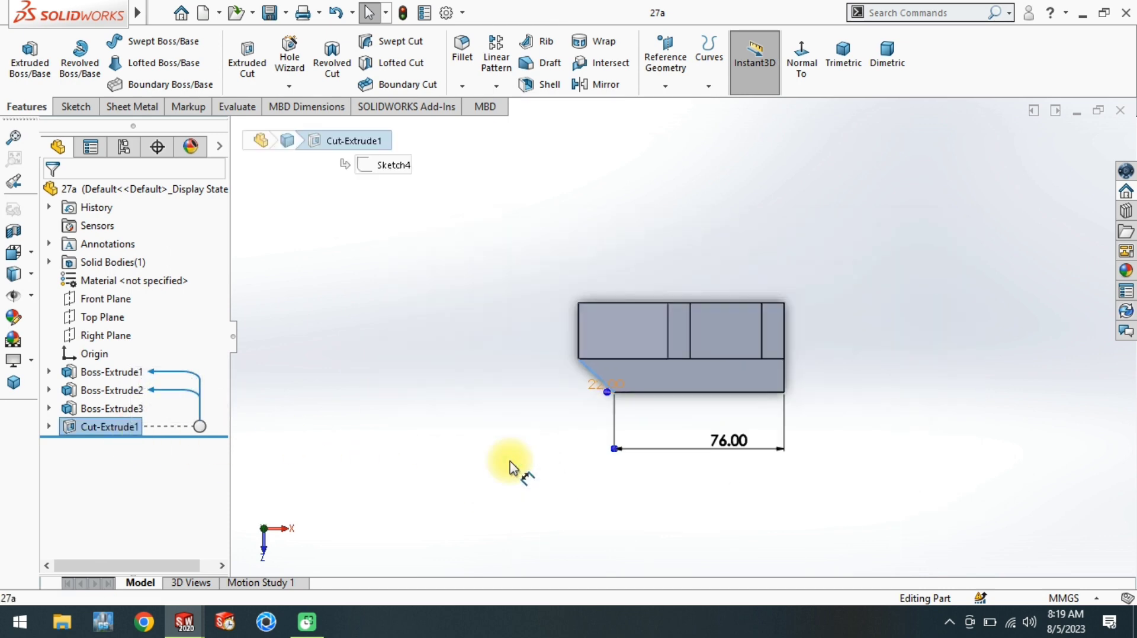
pyautogui.scroll(-6, 727, 441)
pyautogui.moveTo(733, 457); pyautogui.dragTo(683, 368)
pyautogui.click(637, 444)
pyautogui.scroll(3, 637, 386)
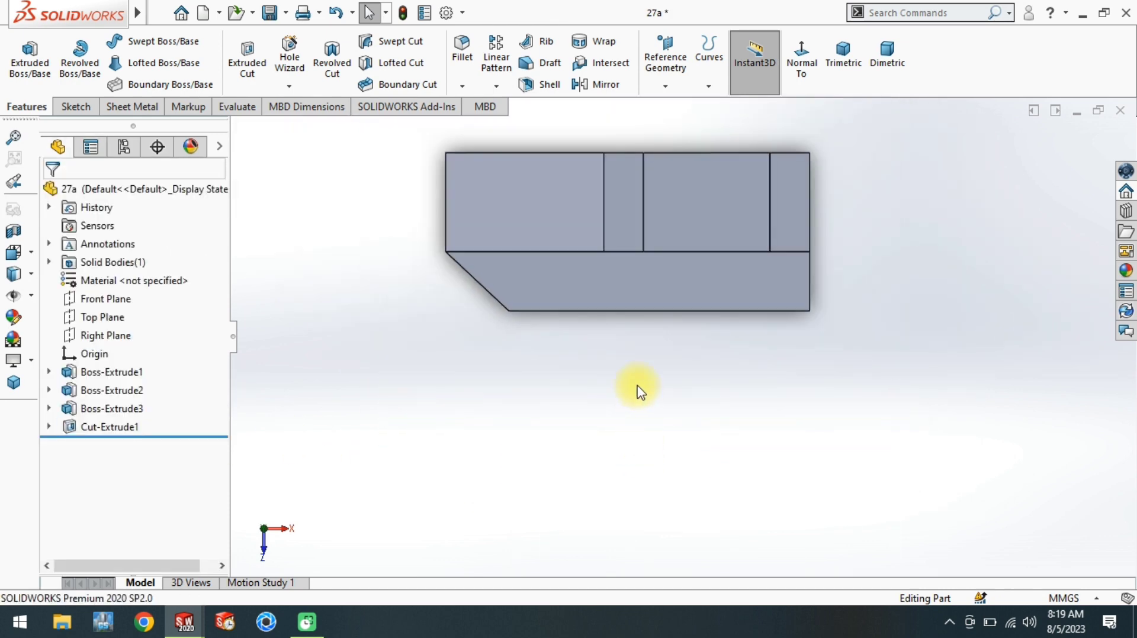
# - Inspect the base extrusion's overall length dimension and close part 27a, saving its changes
pyautogui.click(660, 293)
pyautogui.scroll(-2, 681, 255)
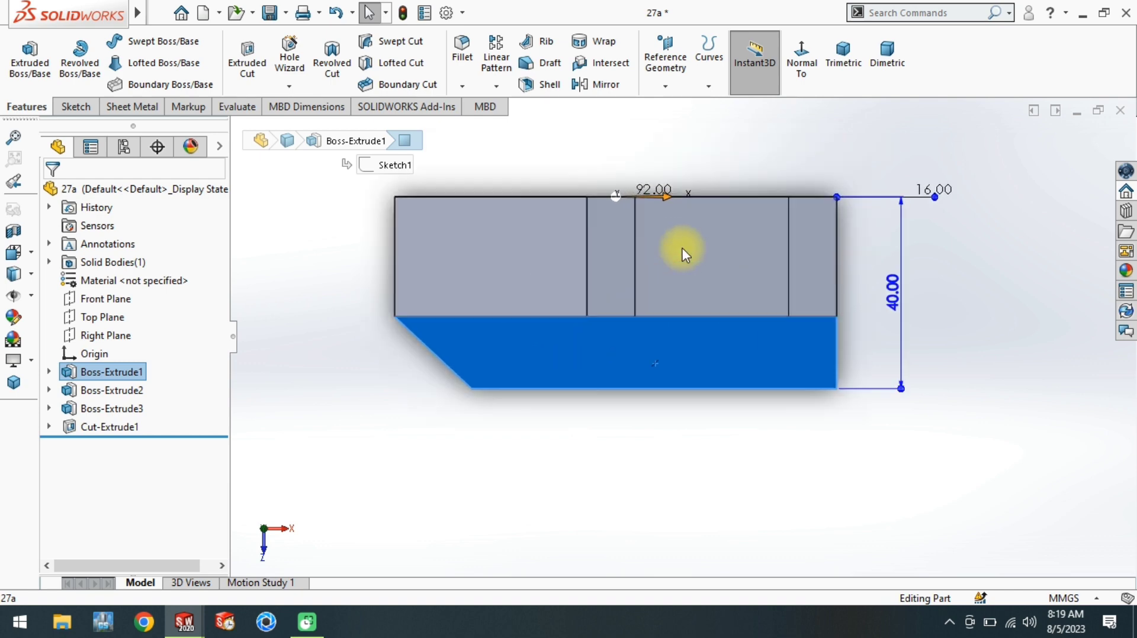
pyautogui.click(654, 192)
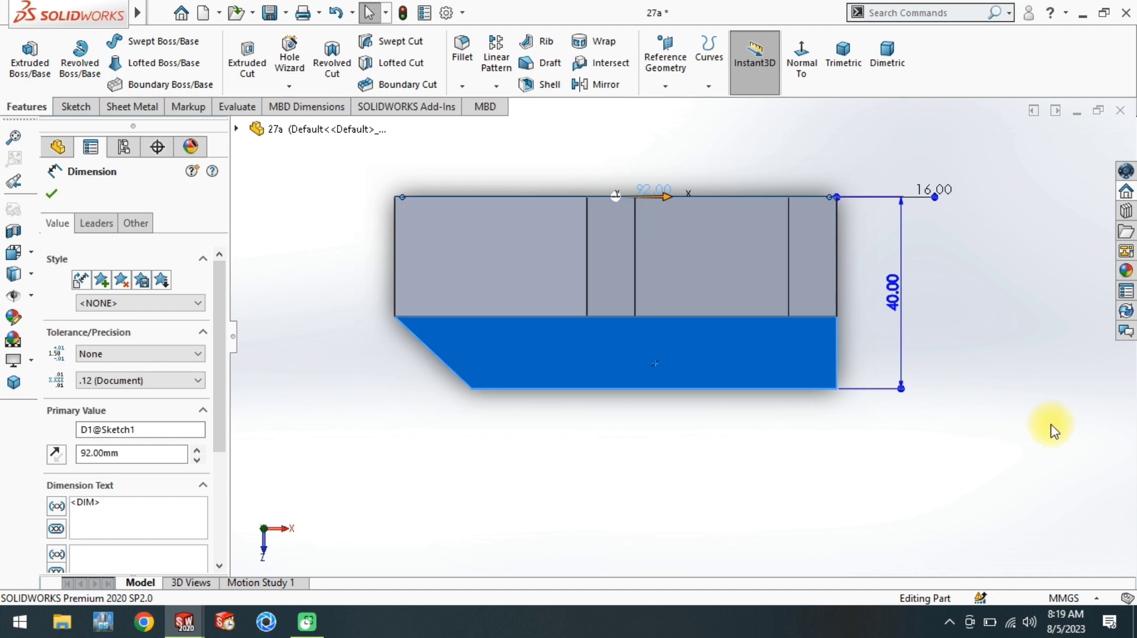
pyautogui.click(540, 460)
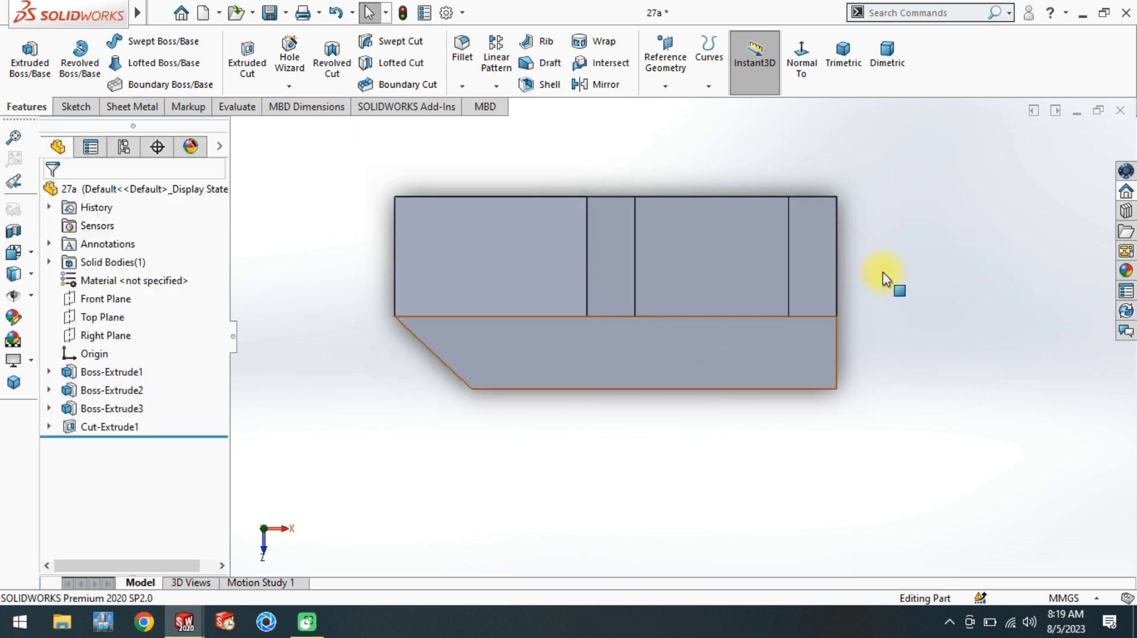
pyautogui.click(1119, 112)
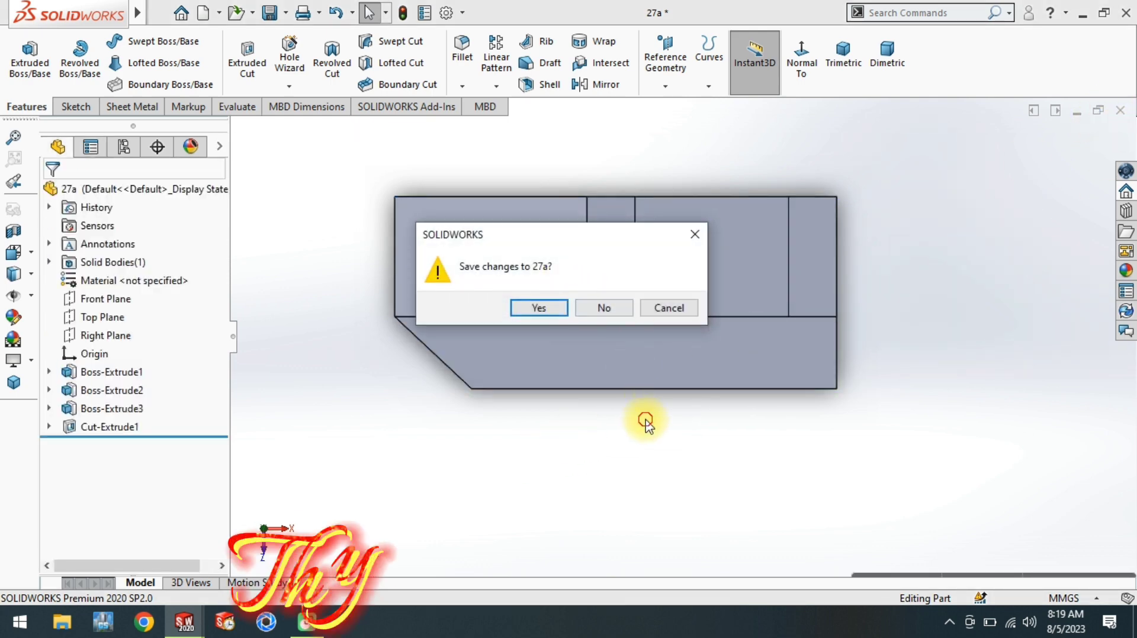
pyautogui.click(539, 308)
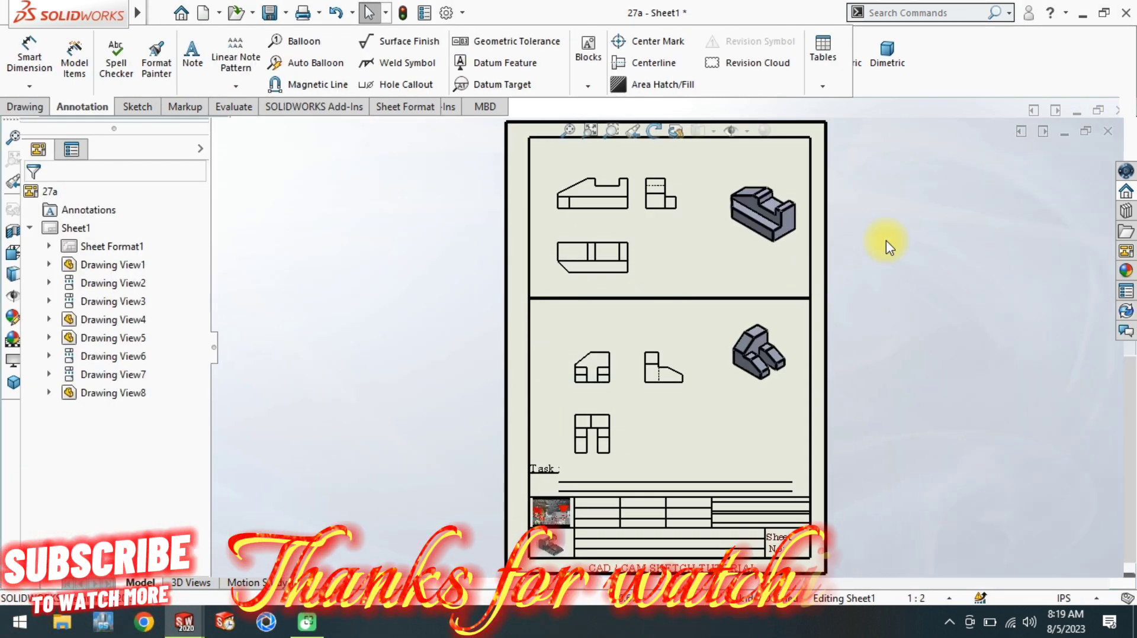